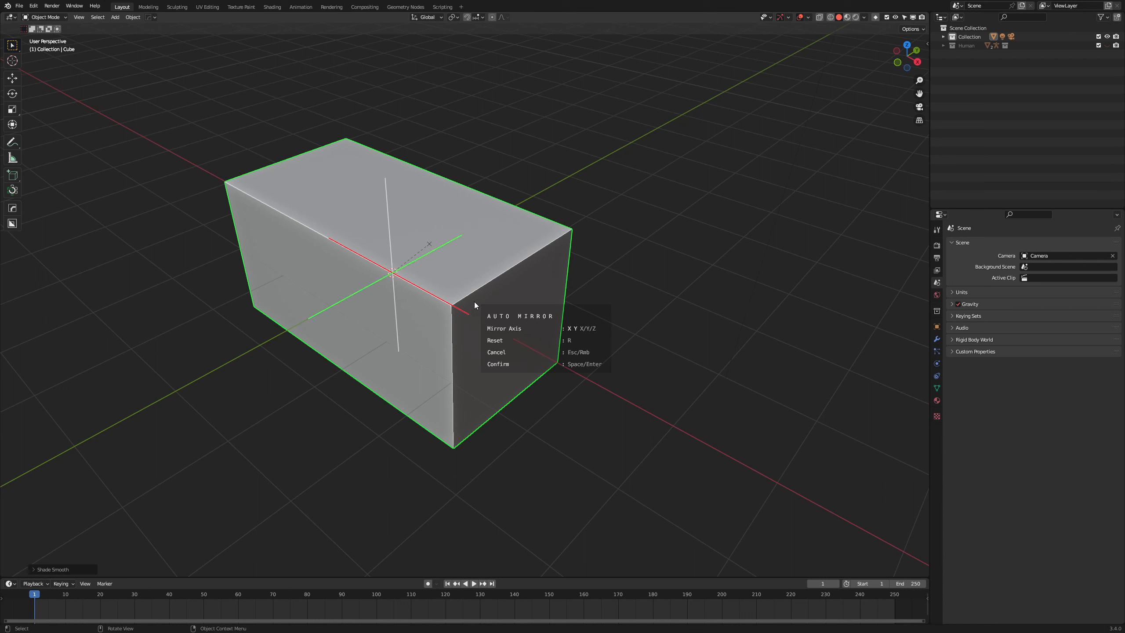
Mirror the box across X, Y and Z with Auto Mirror and enter Edit Mode.
key("z")
key("Return")
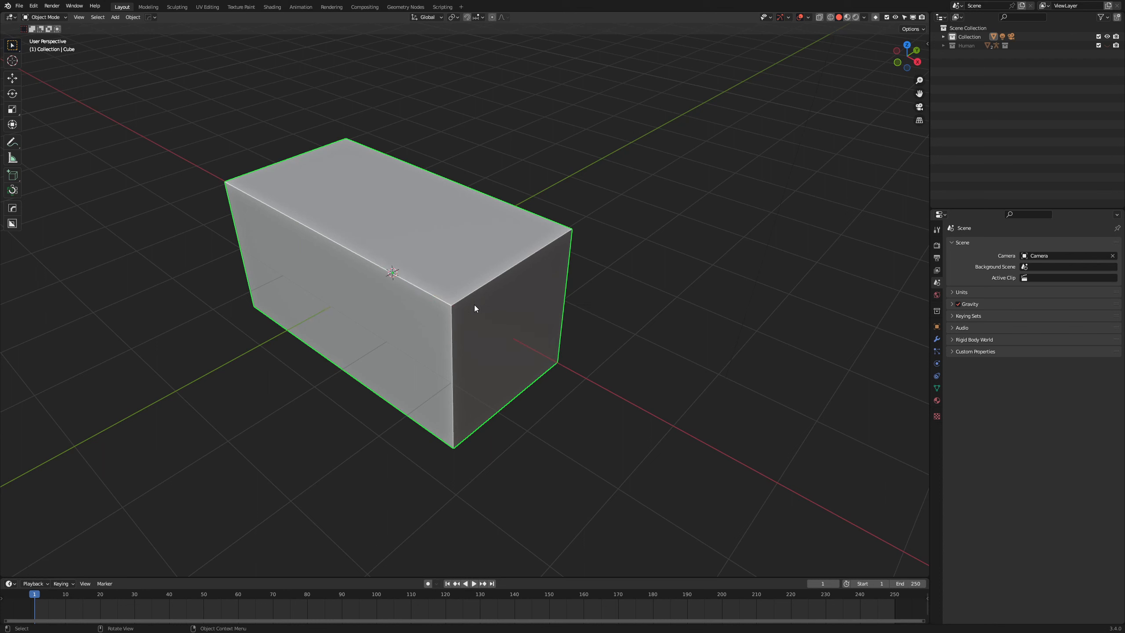
key("Tab")
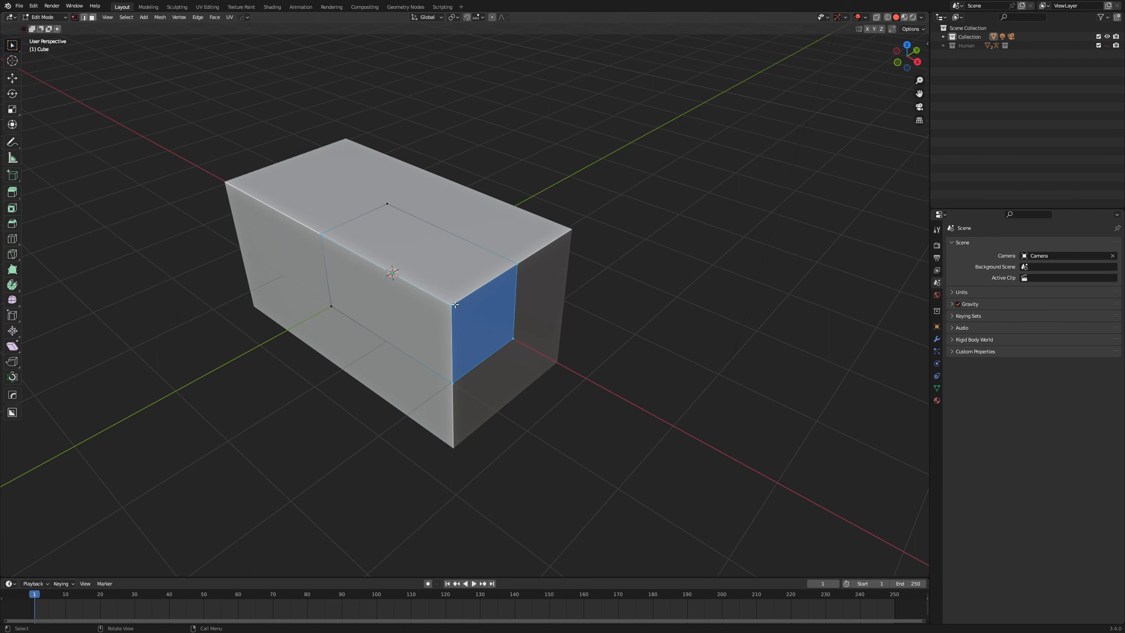
Try moving the upper corner vertex of the mirrored section to test the symmetry.
key("alt+a")
middle_click_drag(514, 331, 627, 356)
scroll(578, 345, "up", 2)
key("g")
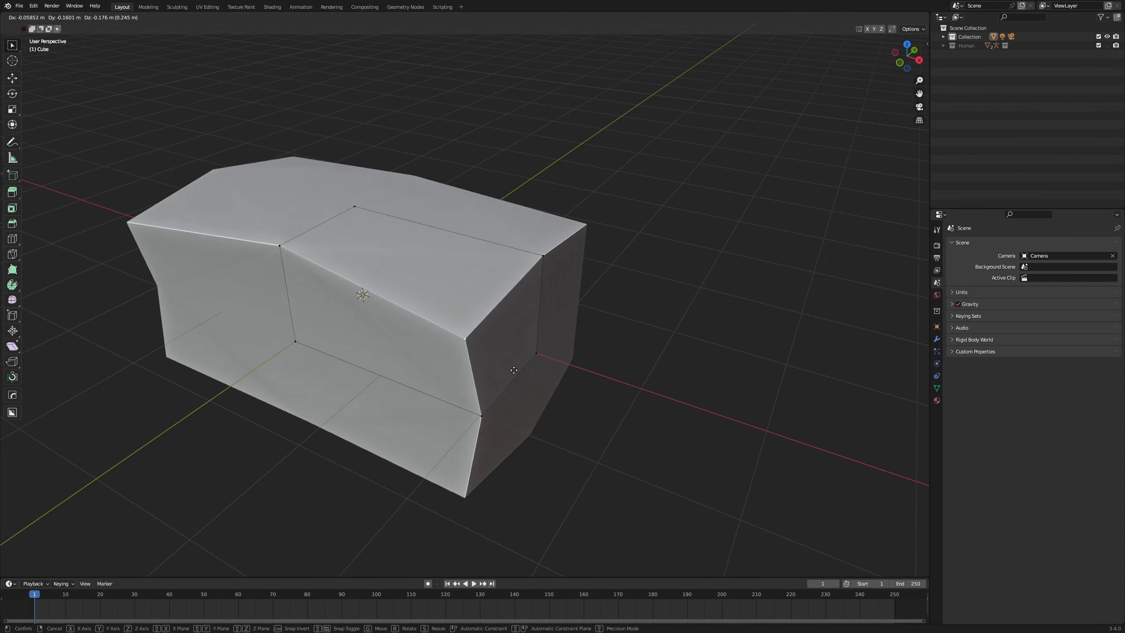
key("Escape")
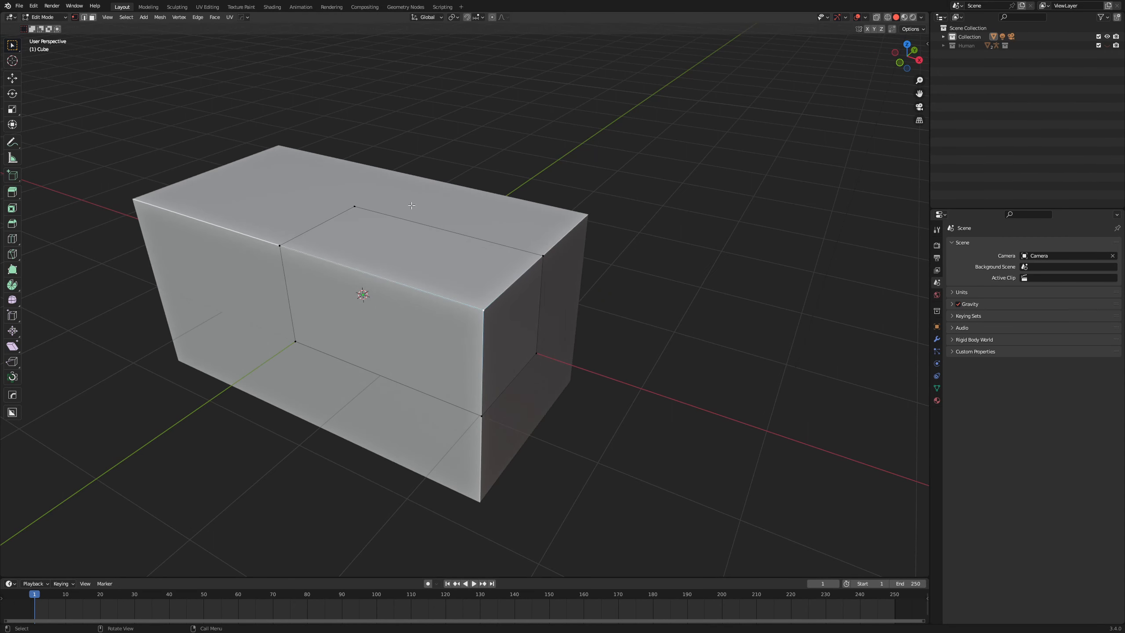
key("Tab")
middle_click_drag(683, 419, 630, 432)
key("Tab")
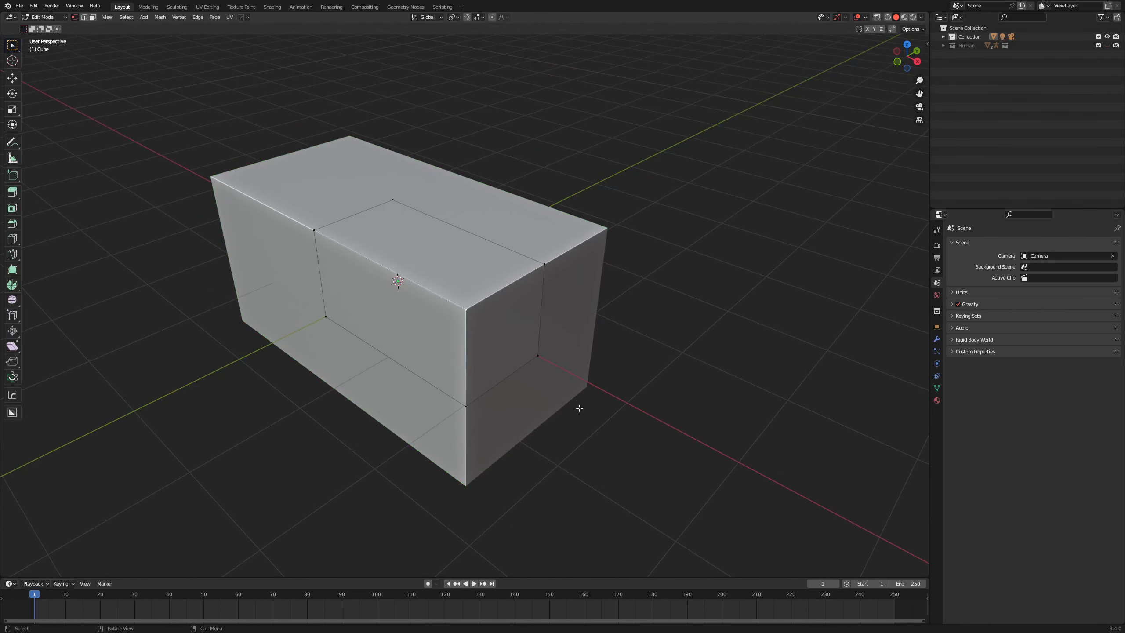
middle_click_drag(580, 402, 569, 394)
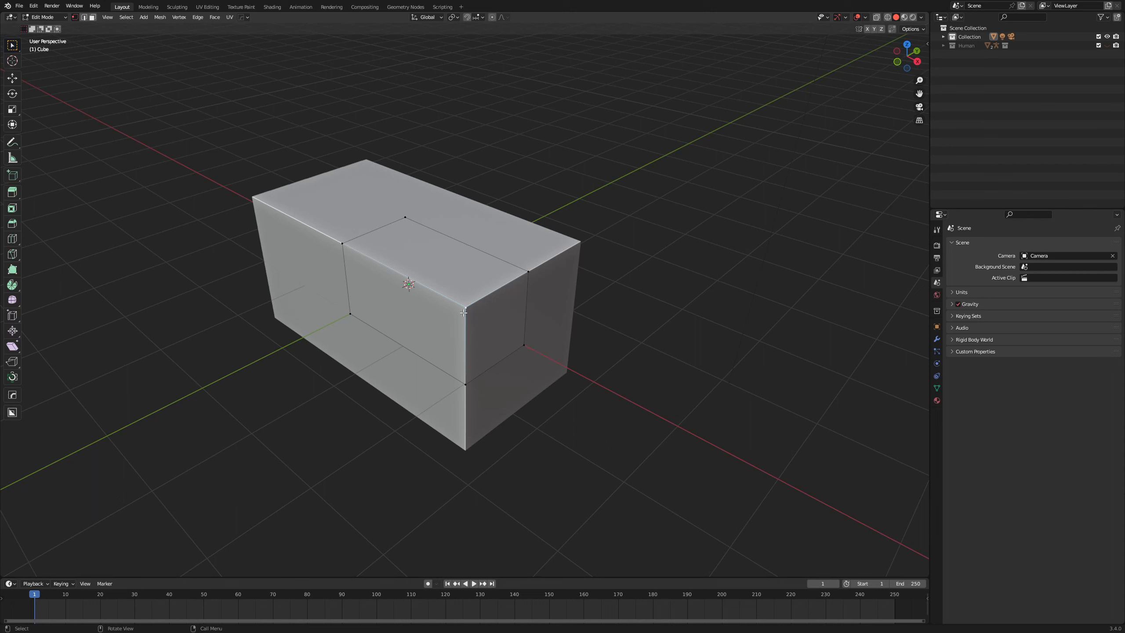
Bevel the vertical corner edge of the mirrored box with a single segment.
key("2")
left_click(455, 301)
left_click(489, 298, "shift")
left_click(470, 332, "shift")
middle_click_drag(461, 292, 441, 273, "shift")
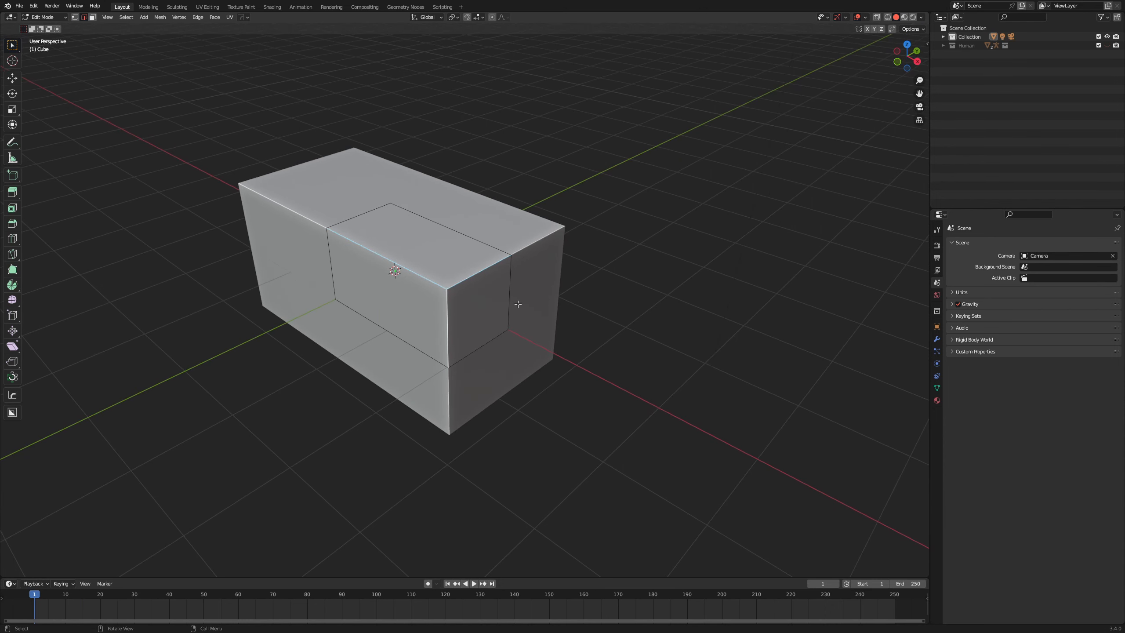
left_click(449, 330)
middle_click_drag(493, 342, 459, 331, "shift")
scroll(500, 333, "up", 2)
key("ctrl+b")
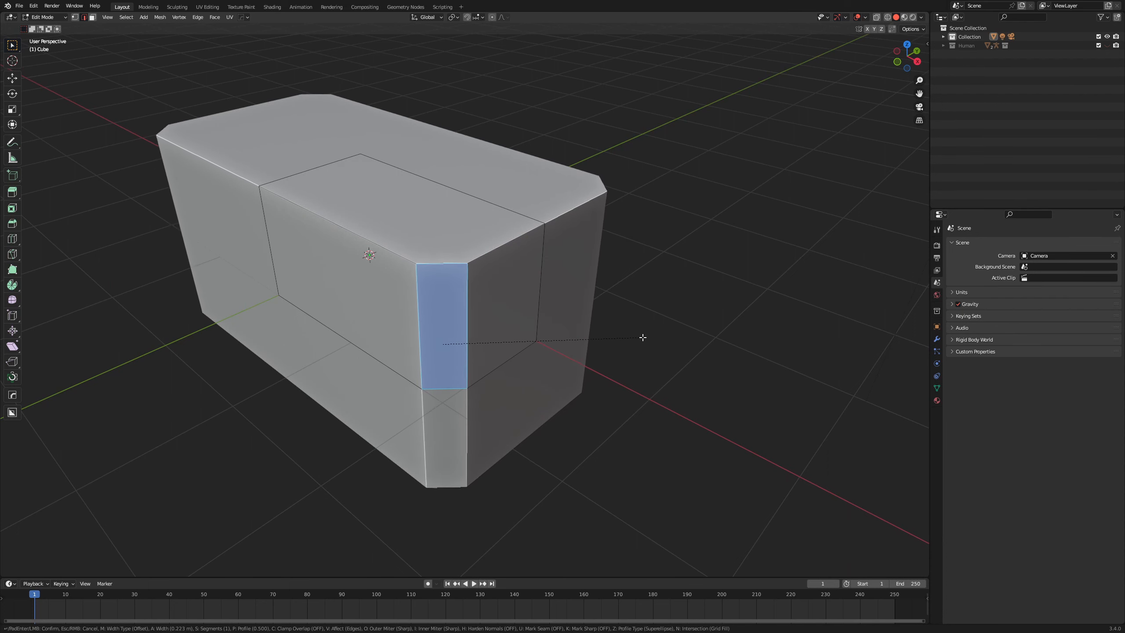
left_click(609, 334)
Bevel the top perimeter edges, including the chamfered corner, by about 0.112 m with one segment, and return to Object Mode.
left_click(418, 263)
left_click(507, 246, "ctrl")
middle_click_drag(585, 305, 606, 310)
key("ctrl+b")
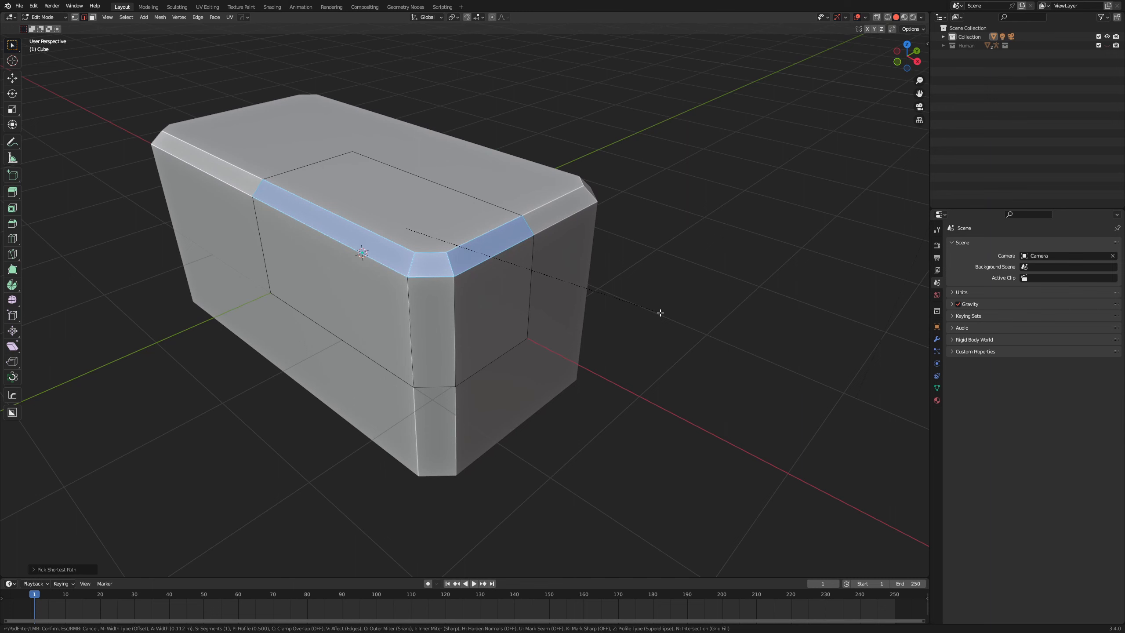
left_click(660, 313)
key("Tab")
scroll(655, 318, "down", 3)
middle_click_drag(655, 318, 500, 332)
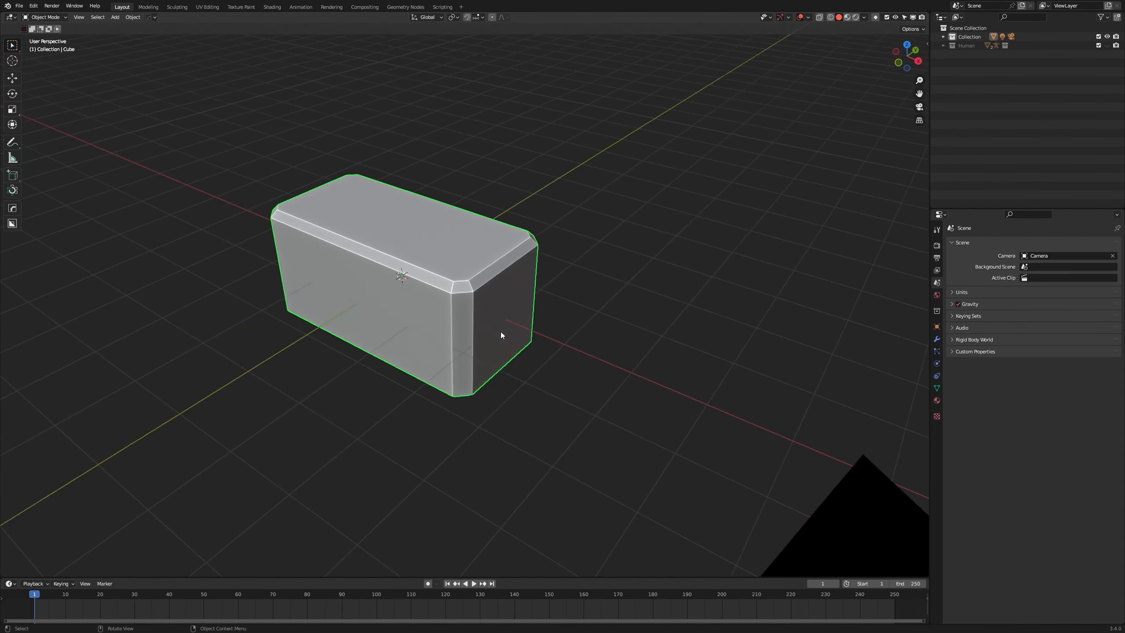
Add two vertical loop cuts across the long side face of the mirrored section.
middle_click_drag(430, 301, 598, 371)
scroll(562, 377, "up", 2)
key("Tab")
scroll(594, 377, "up", 2)
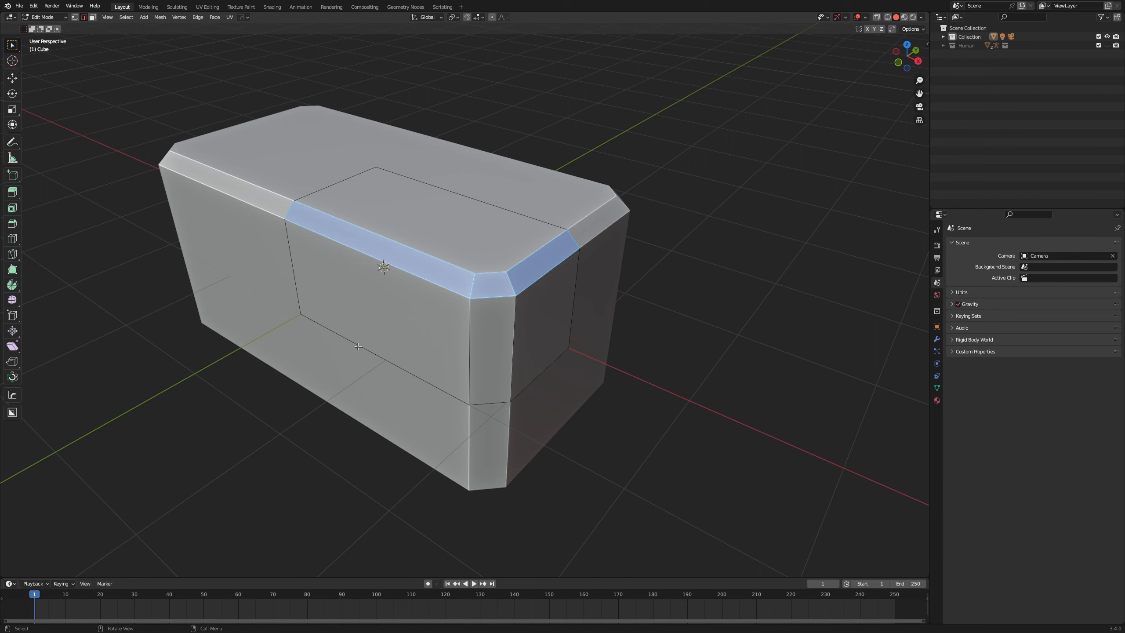
key("ctrl+r")
scroll(386, 271, "up", 1)
left_click(383, 269)
left_click(359, 263)
middle_click_drag(359, 262, 413, 250)
Add a horizontal loop cut around the side faces and a vertical cut on the short end face.
middle_click_drag(407, 293, 551, 345)
key("ctrl+r")
left_click(382, 299)
left_click(394, 311)
left_click(655, 299)
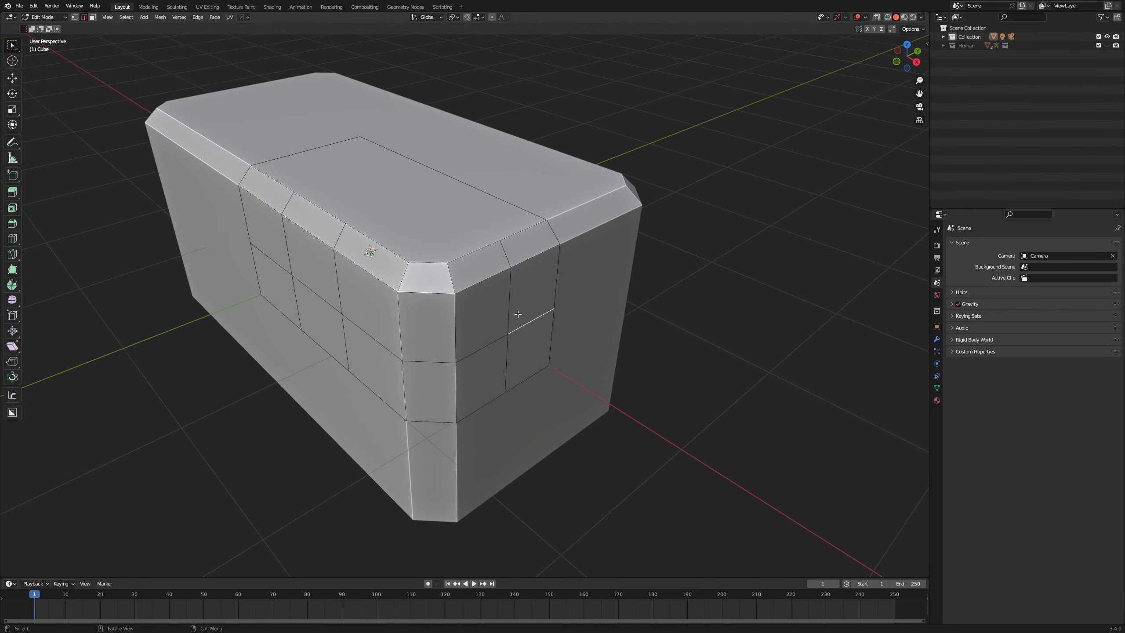
Select the end face quads, the beveled corner quads and the adjoining long side quads in face mode.
key("3")
left_click(515, 310)
left_click(502, 309, "shift")
left_click(538, 351, "shift")
left_click(494, 381, "shift")
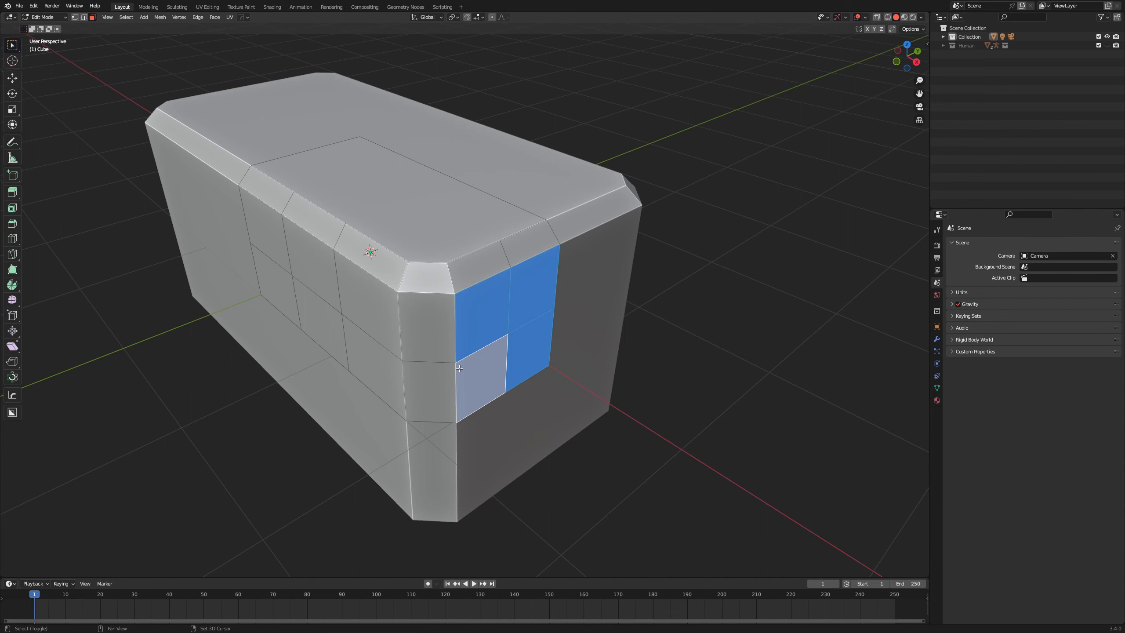
left_click(428, 321, "shift")
left_click(374, 310, "shift")
left_click(428, 390, "shift")
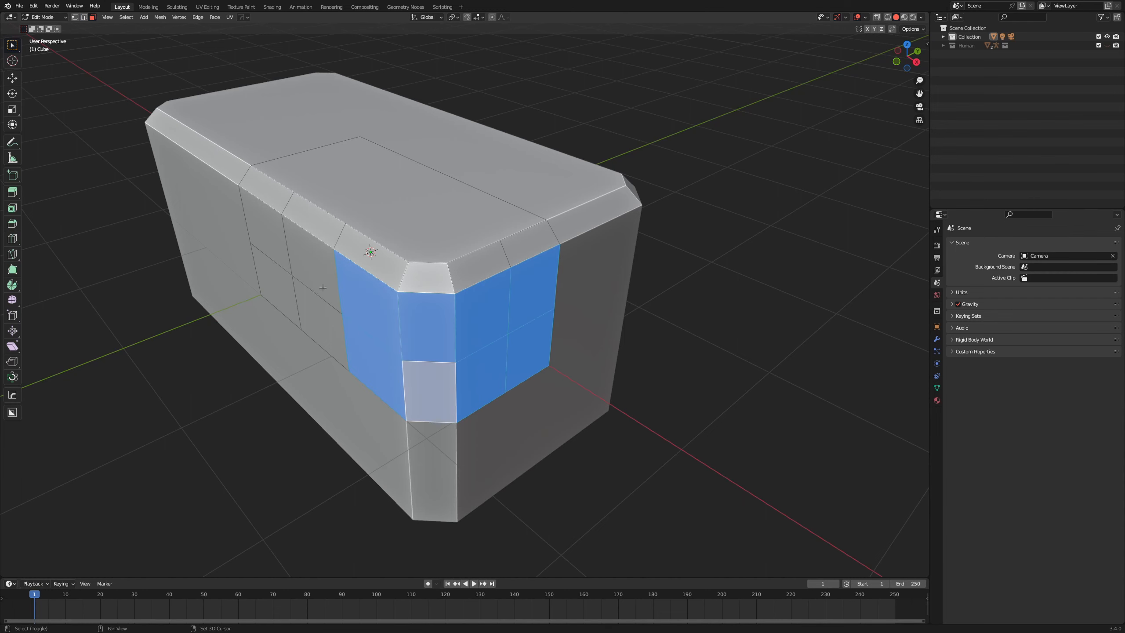
left_click(322, 287, "shift")
left_click(327, 330, "shift")
middle_click_drag(328, 330, 342, 331)
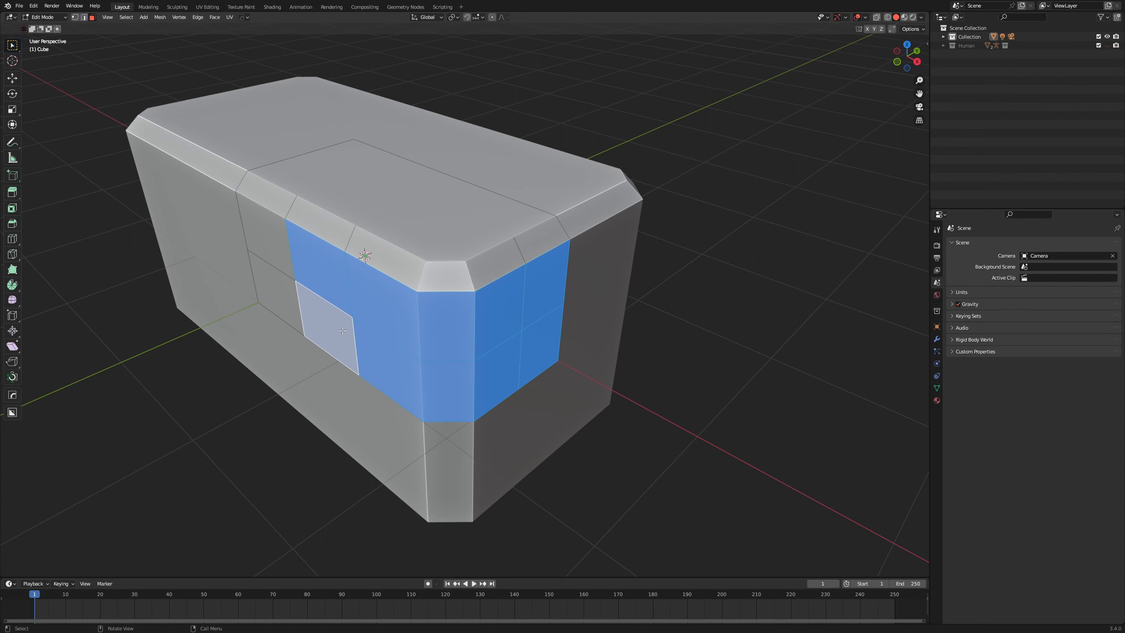
middle_click_drag(436, 292, 478, 302)
Knife two straight crosswise cuts through the top face, aligned with the long side's loop cuts.
left_click(420, 174)
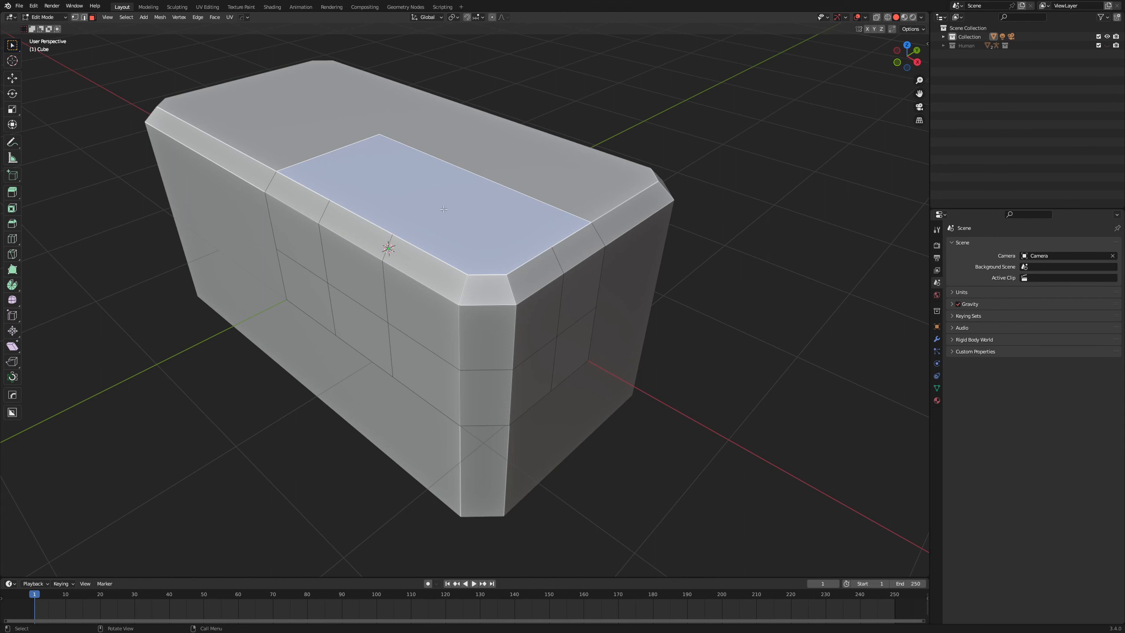
middle_click_drag(461, 244, 415, 190)
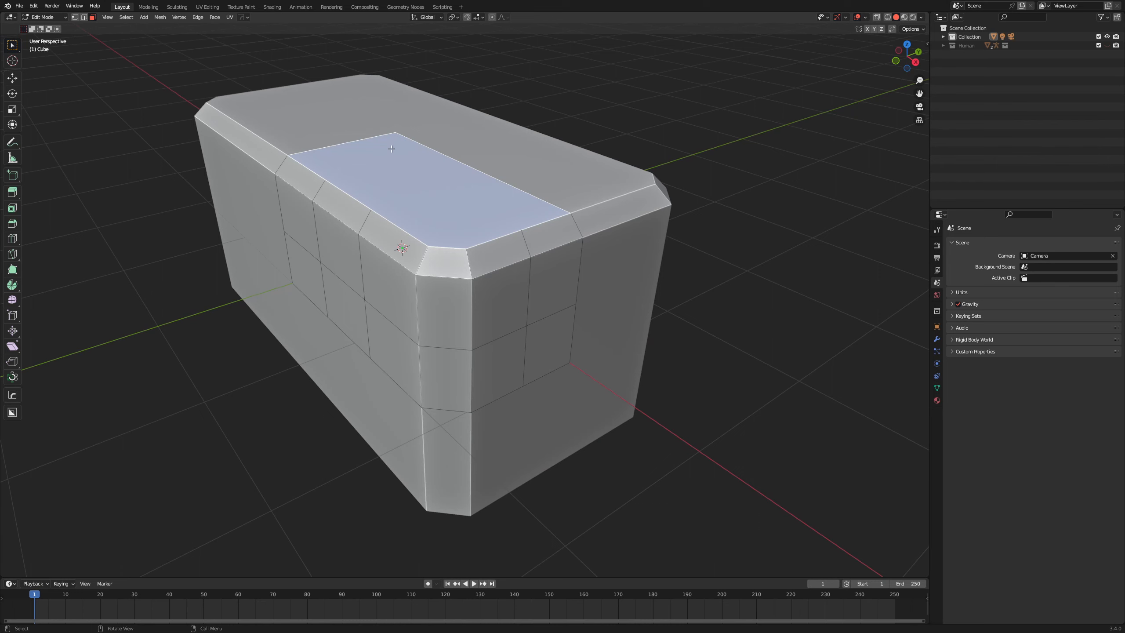
middle_click_drag(444, 229, 477, 246)
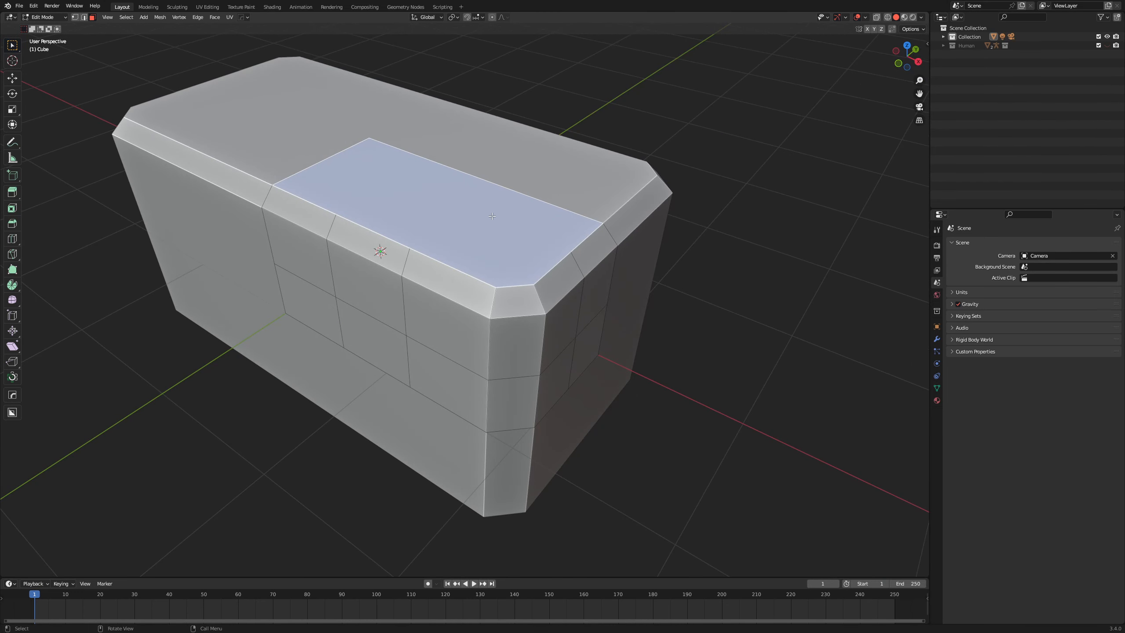
middle_click_drag(518, 248, 469, 330)
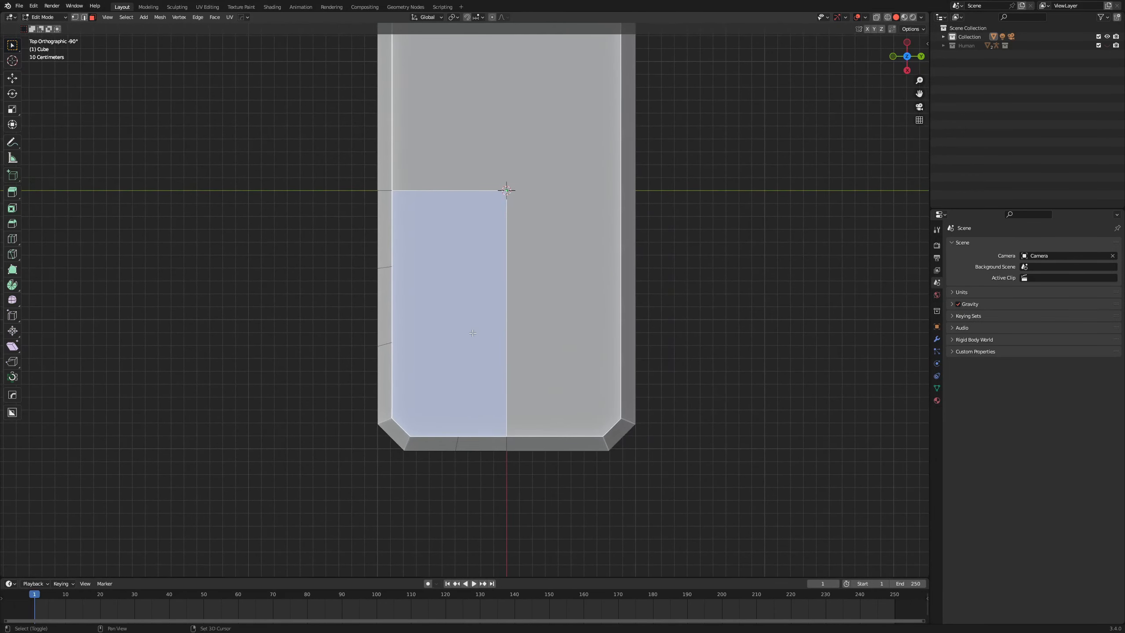
key("k")
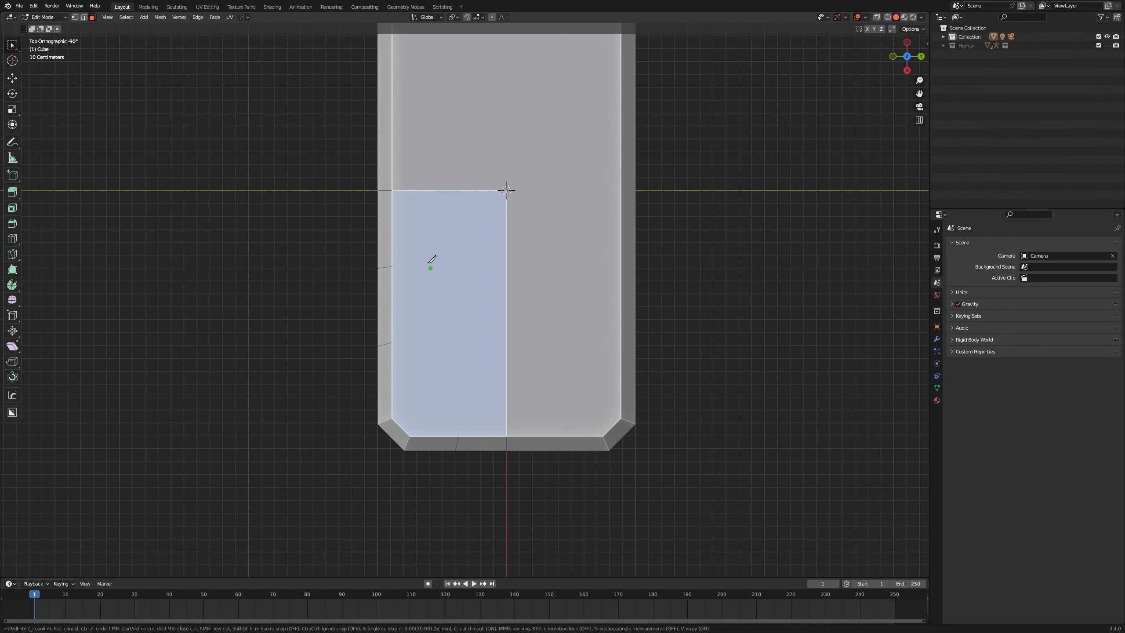
left_click(392, 267)
left_click(506, 267)
right_click(539, 265)
left_click(392, 342)
left_click(506, 341)
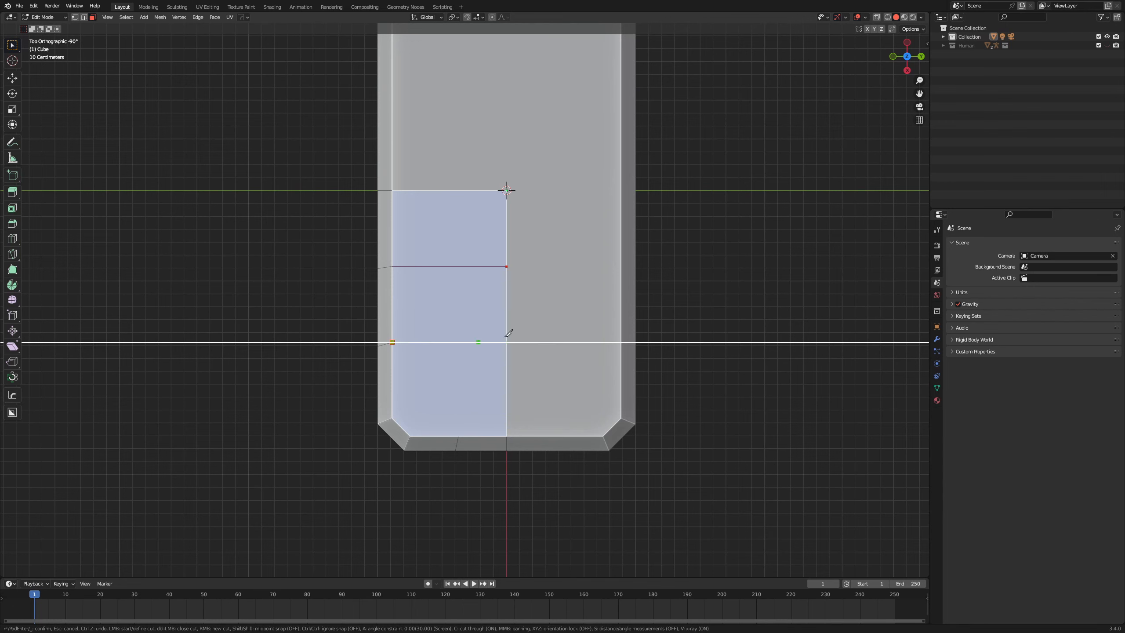
right_click(572, 340)
Knife a straight lengthwise cut through the top face, aligned with the short end's vertical cut.
left_click(459, 435)
left_click(458, 191)
right_click(454, 161)
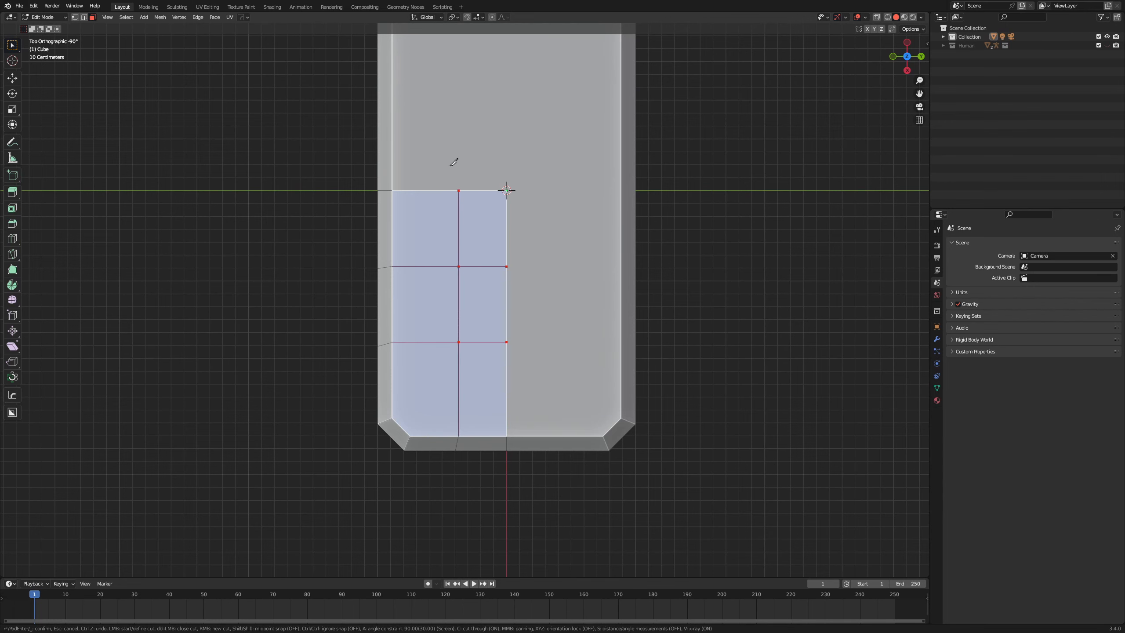
middle_click_drag(469, 423, 512, 336)
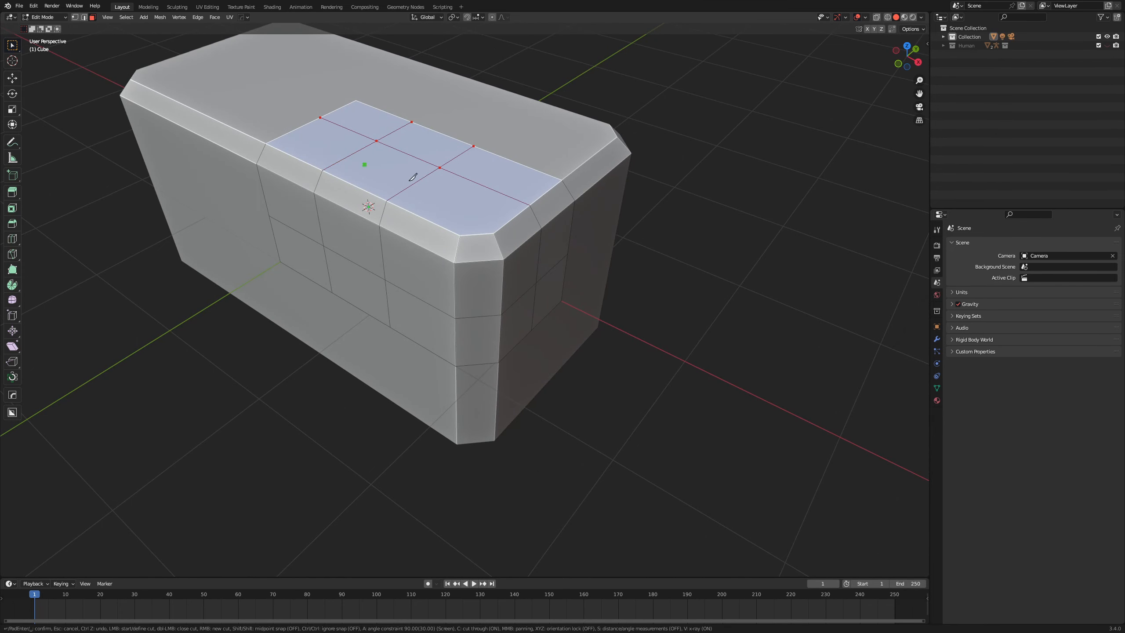
middle_click_drag(526, 227, 481, 276, "alt")
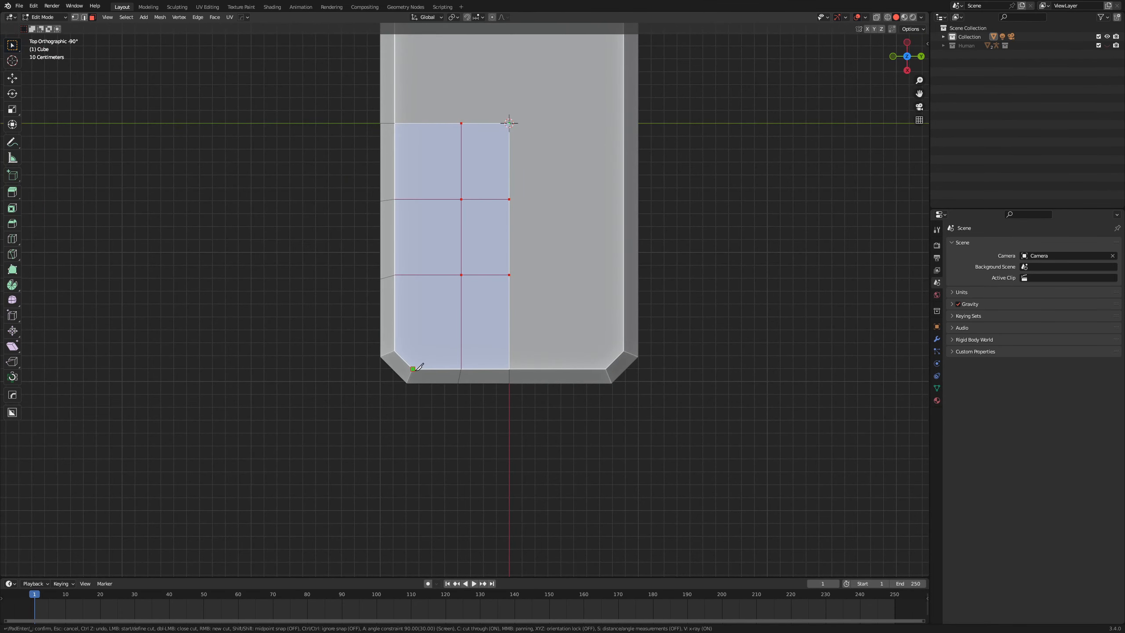
Knife a lengthwise and a crosswise cut from the two chamfered corner vertices of the top face, and confirm all cuts.
left_click(414, 368)
left_click(420, 123)
right_click(426, 105)
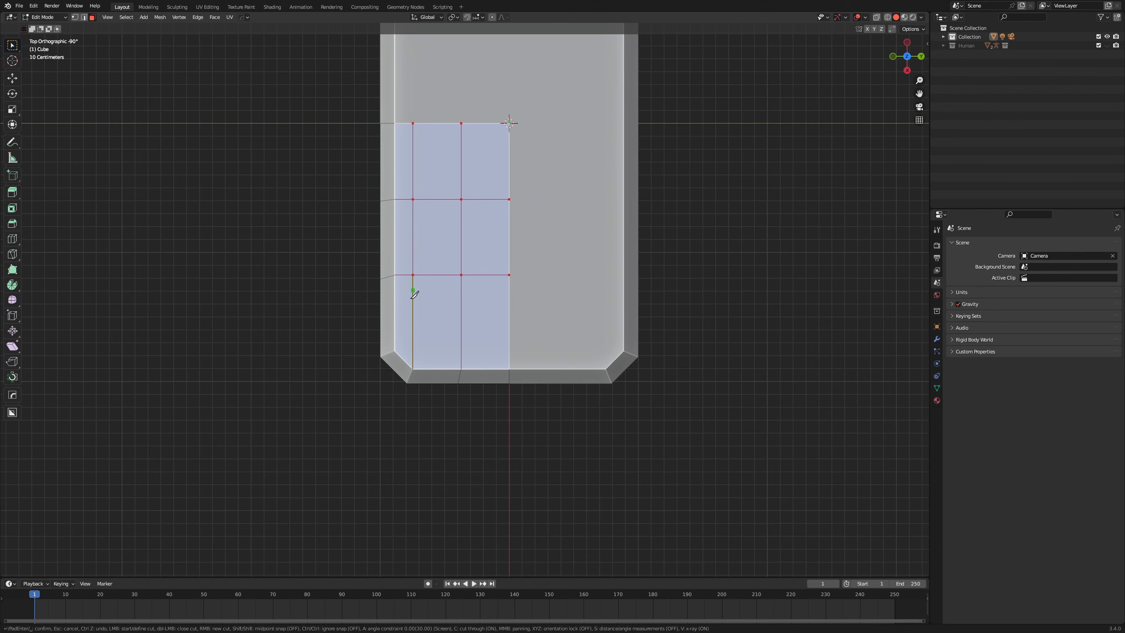
left_click(394, 351)
middle_click_drag(512, 437, 527, 321)
key("Return")
left_click(658, 297)
middle_click_drag(658, 297, 559, 341)
scroll(560, 342, "down", 5)
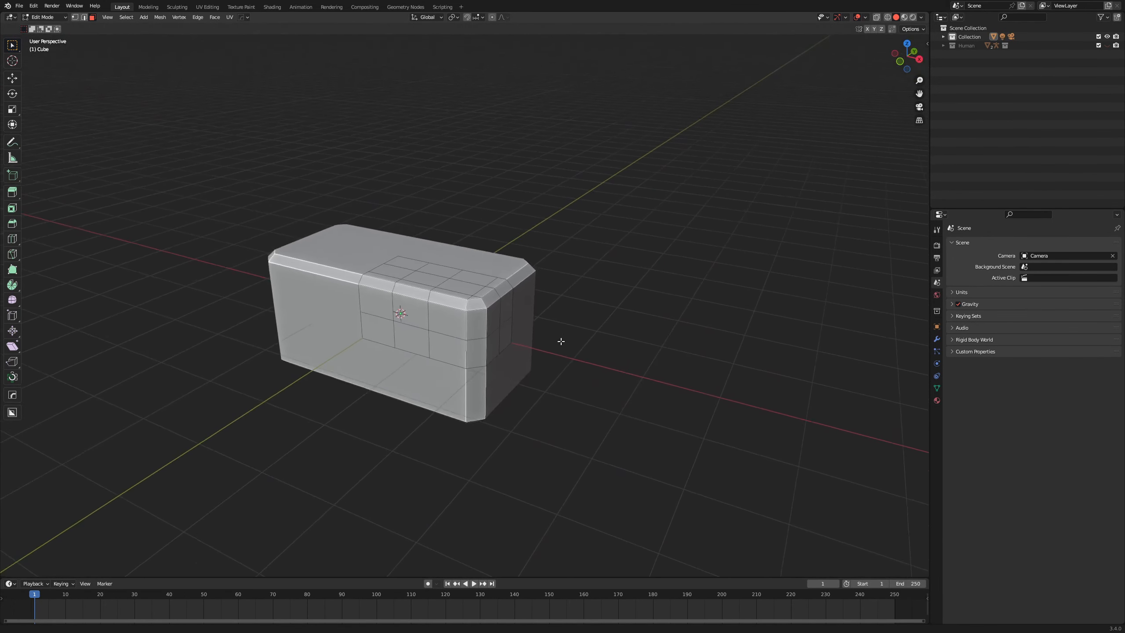
Select all faces of the editable quarter of the box.
scroll(503, 371, "up", 8)
middle_click_drag(502, 371, 407, 301, "shift")
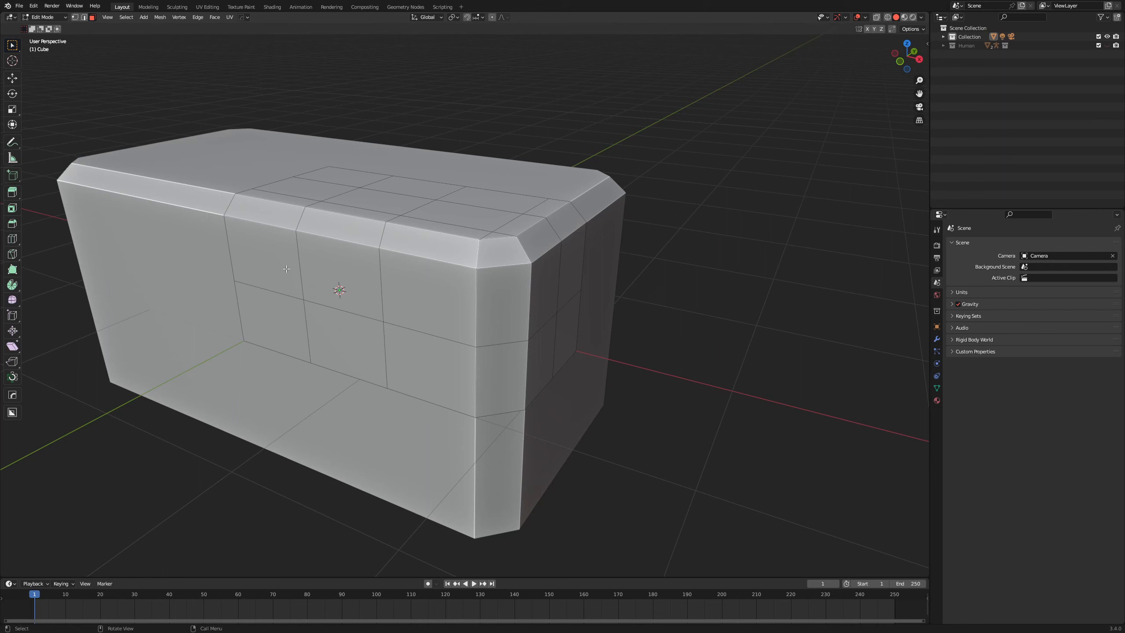
left_click(273, 247)
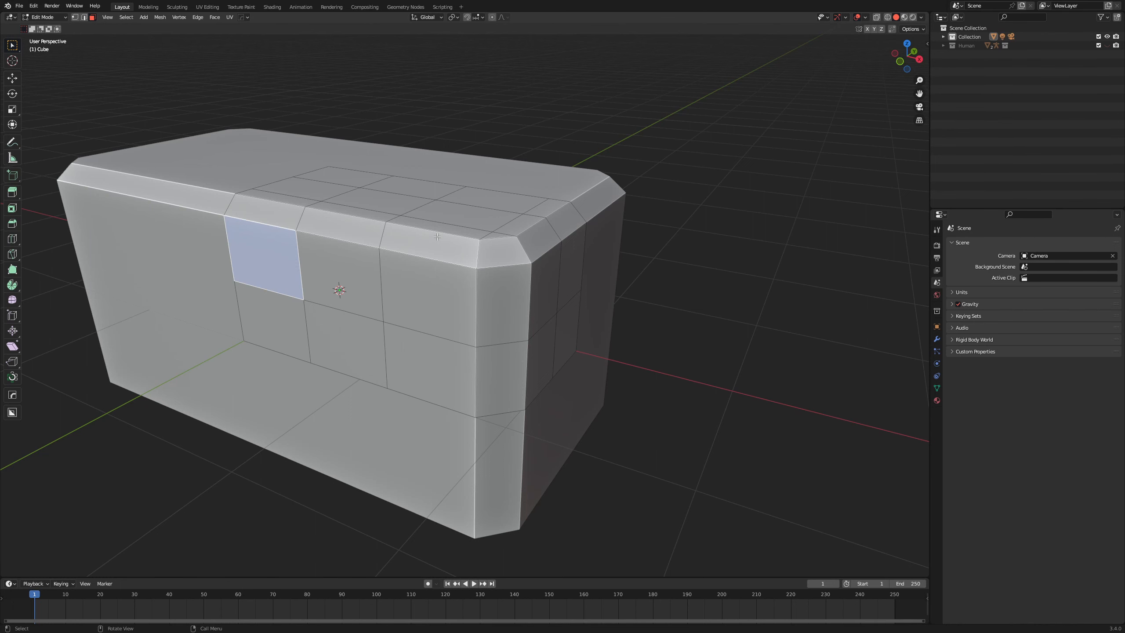
scroll(437, 236, "down", 3)
left_click(442, 258, "ctrl+shift")
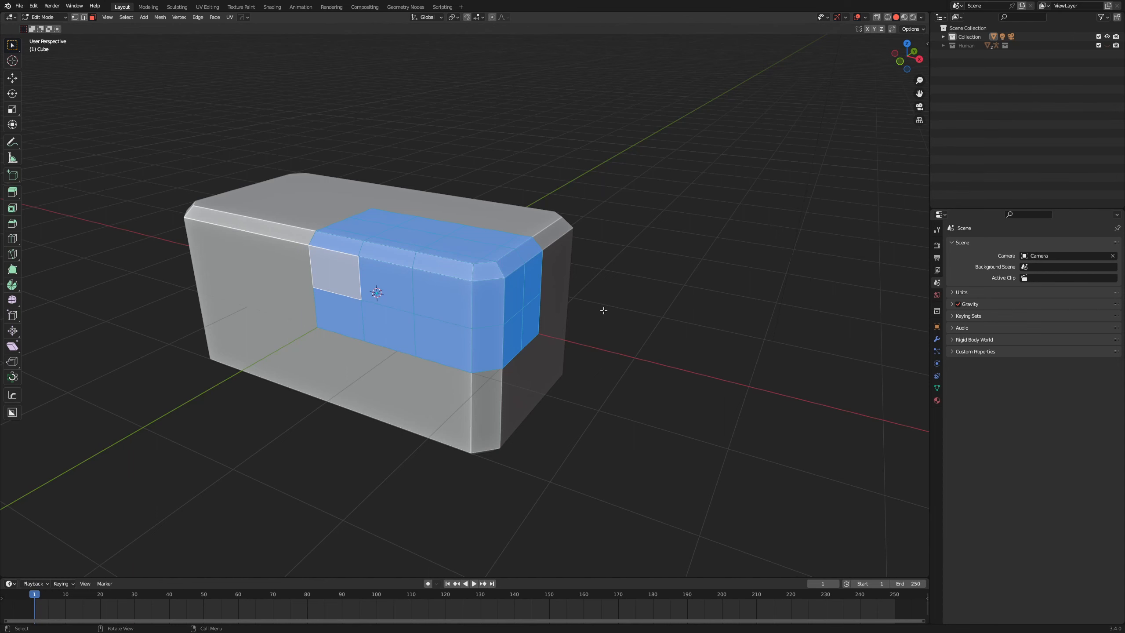
Select only the four adjoining quads on the long side, farthest from the beveled corner.
middle_click_drag(466, 299, 327, 262)
left_click(298, 255)
left_click(330, 269, "shift")
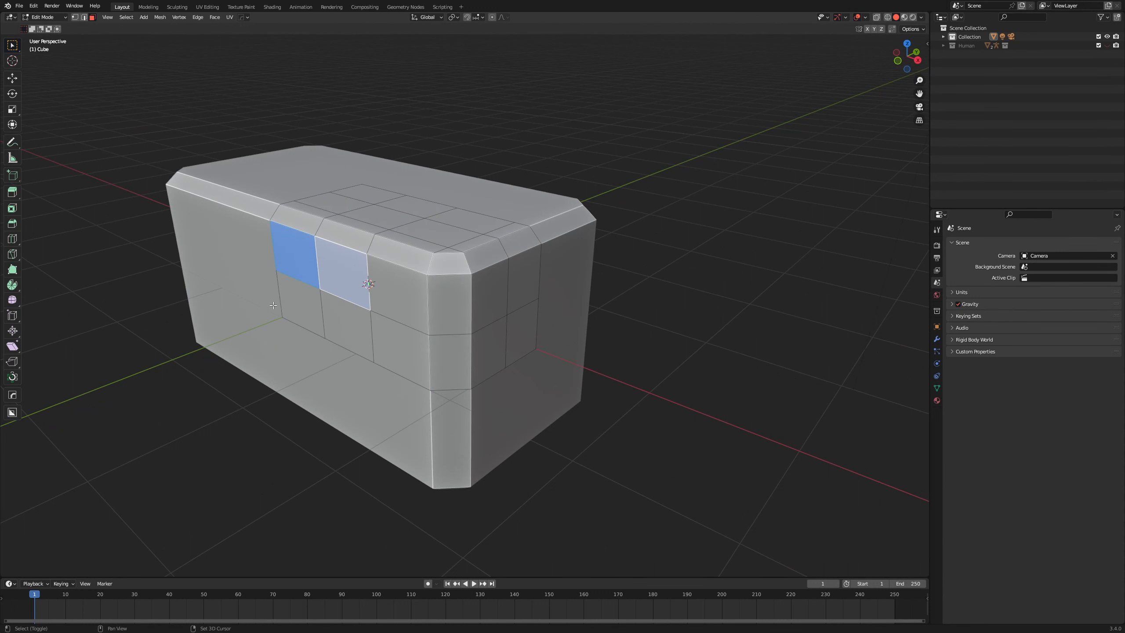
left_click(347, 325, "shift")
left_click(300, 304, "shift")
middle_click_drag(300, 304, 262, 298, "shift")
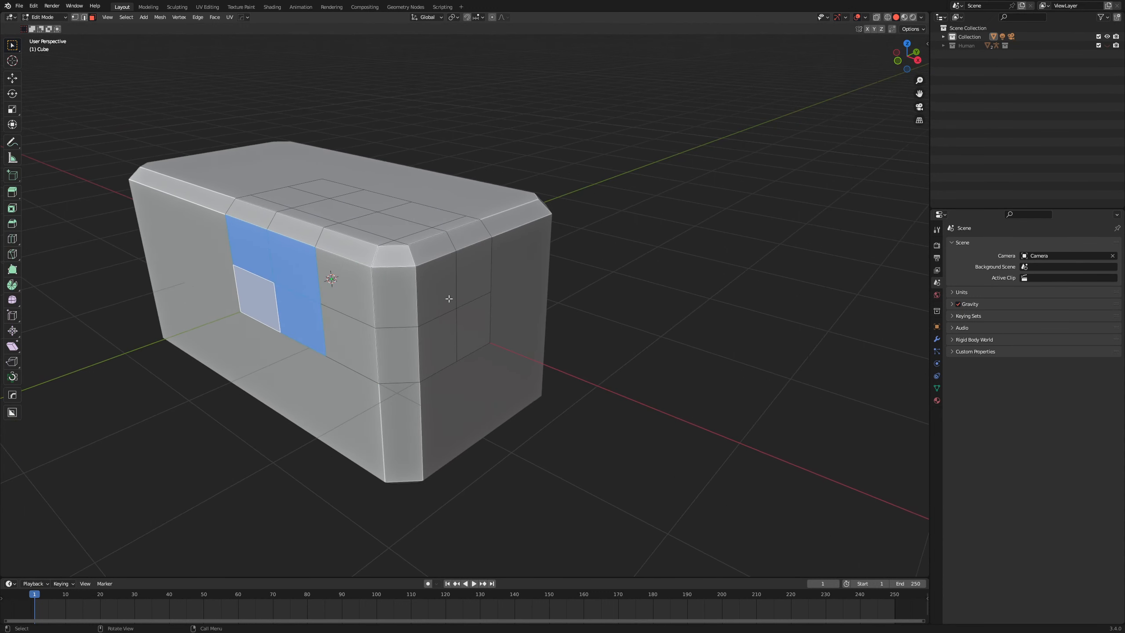
Add the four quads of the short end face to the selection and return to Object Mode.
left_click(485, 269, "shift")
left_click(458, 327, "shift")
left_click(440, 288, "shift")
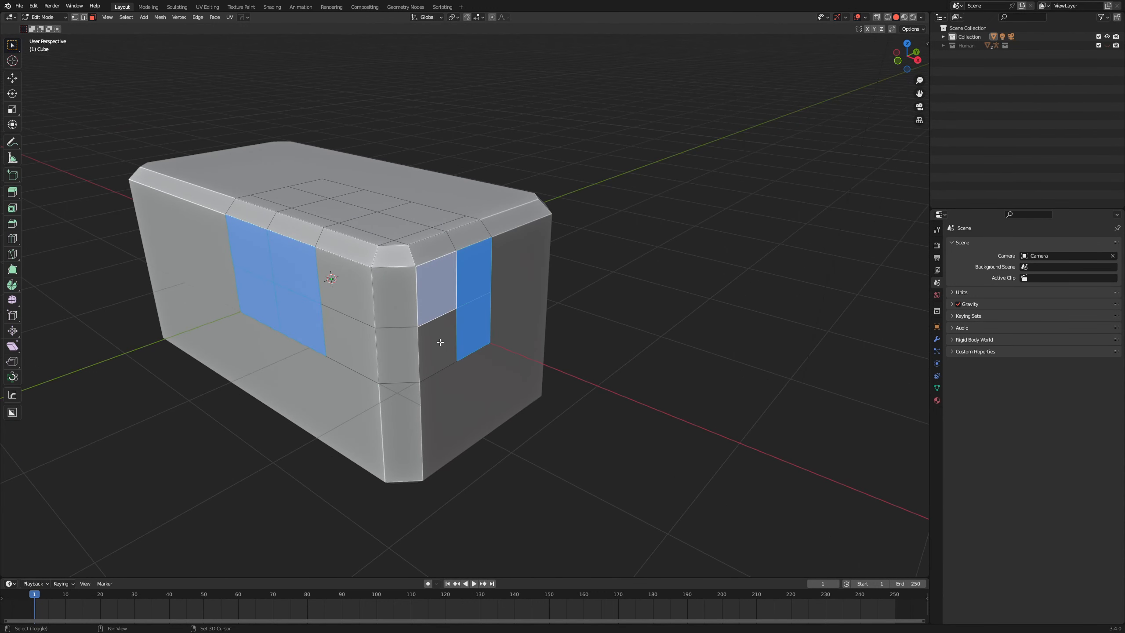
left_click(439, 341, "shift")
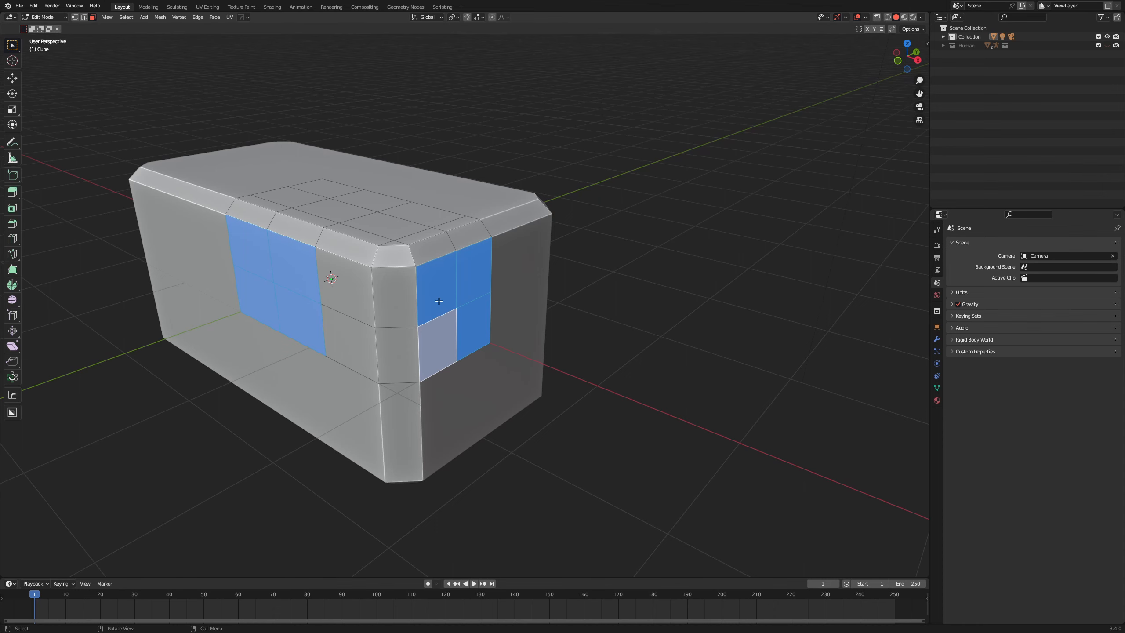
middle_click_drag(460, 319, 607, 321)
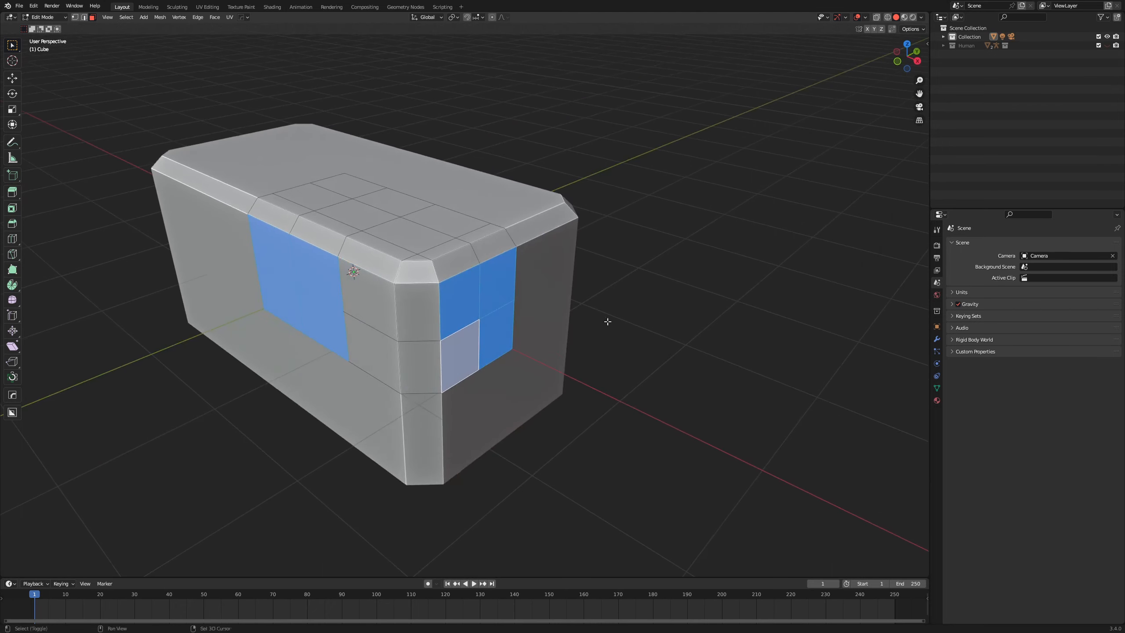
left_click(442, 311, "ctrl+shift")
middle_click_drag(432, 305, 690, 383, "shift")
key("Tab")
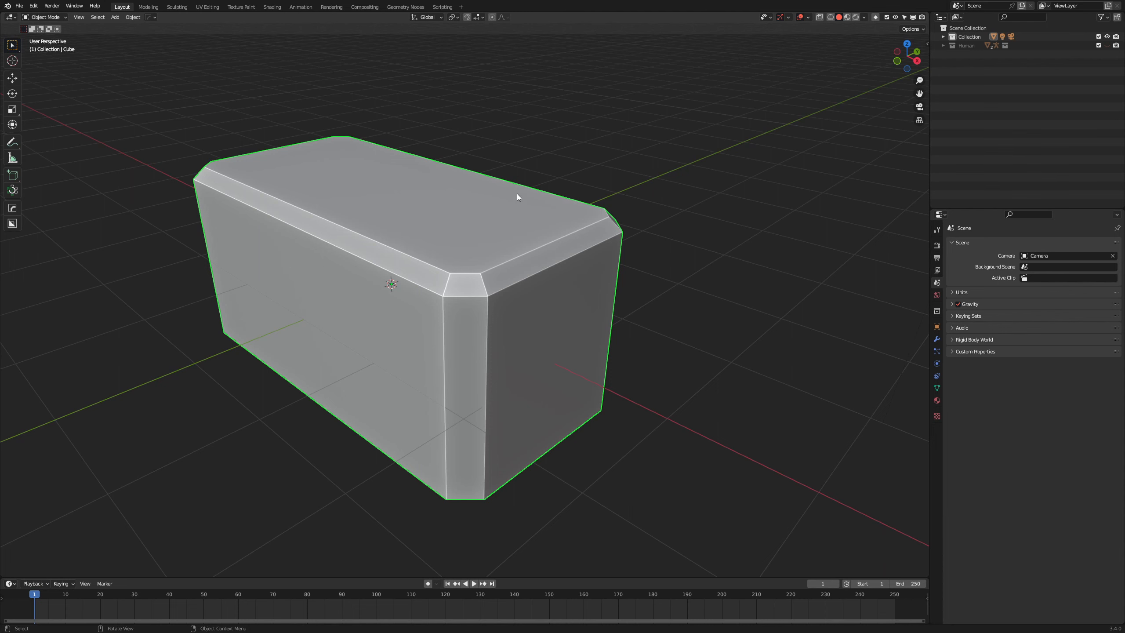
Run Random Loop Extrude on the box with loops 1 to 3 enabled and set their ratio seeds to 3, 2 and 2.
middle_click_drag(448, 259, 525, 337)
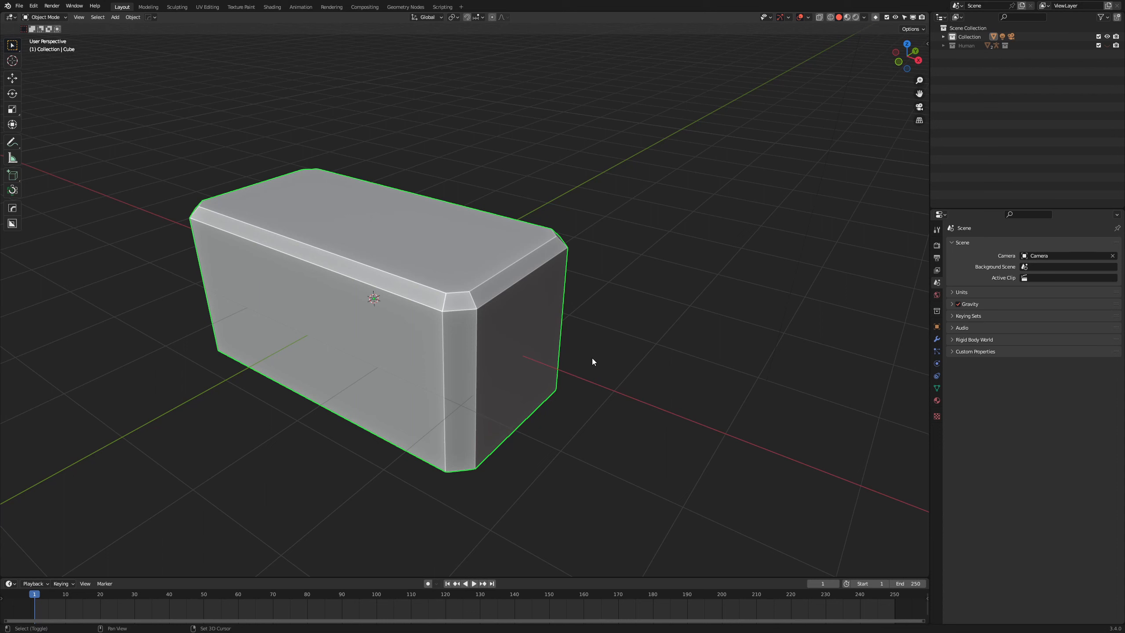
key("ctrl+alt+q")
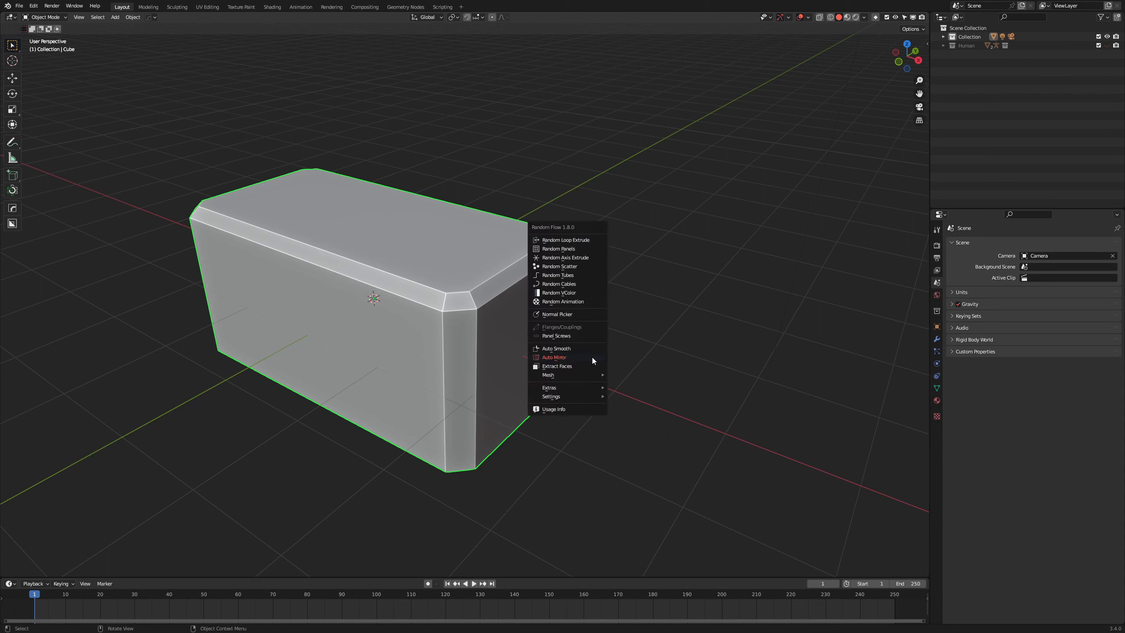
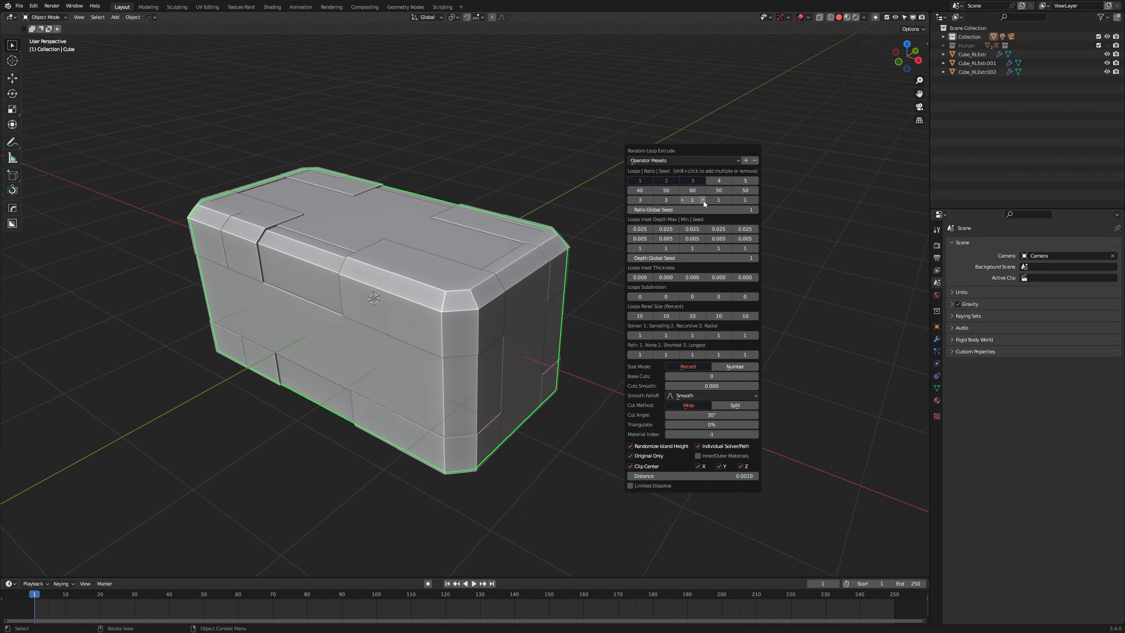
left_click(702, 200)
left_click(702, 200)
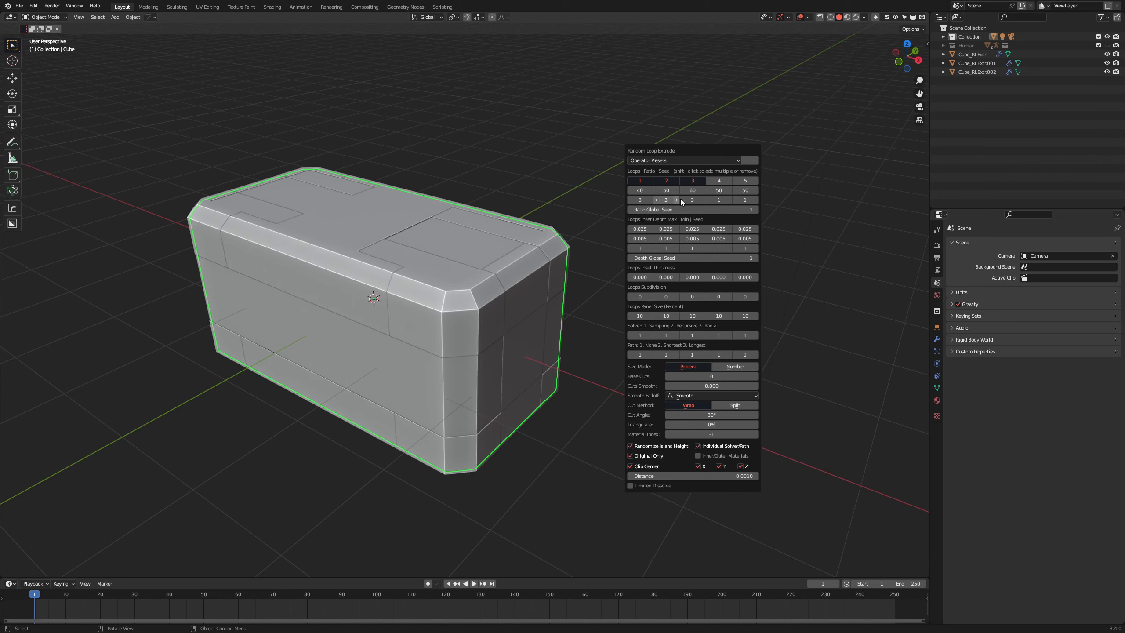
left_click(682, 200)
left_click(657, 199)
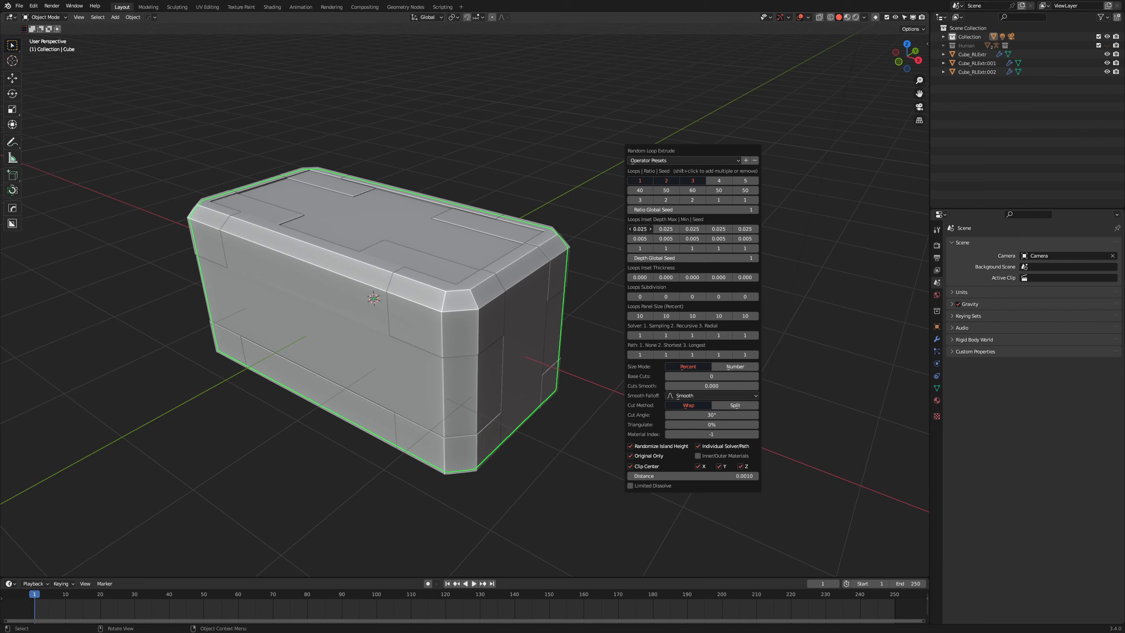
Set the first three loops' maximum inset depths to 0.072, 0.007 and 0.040, and their subdivisions to 1, 1 and 3.
mouse_move(639, 228)
left_mouse_down()
mouse_move(700, 228)
mouse_move(659, 228)
left_mouse_up()
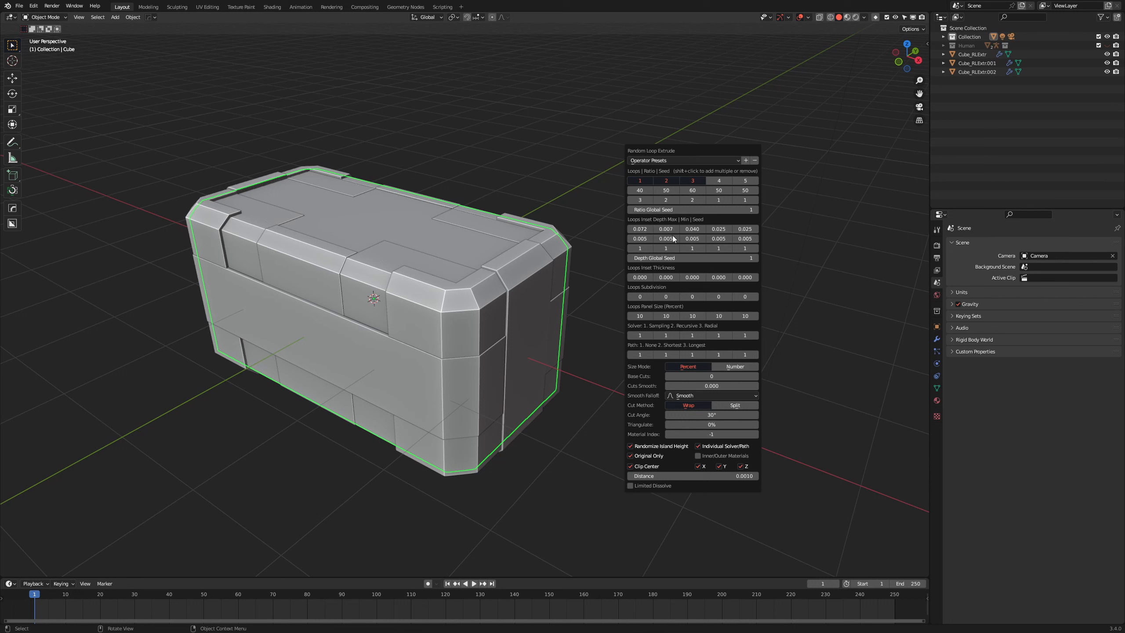
left_click(649, 297)
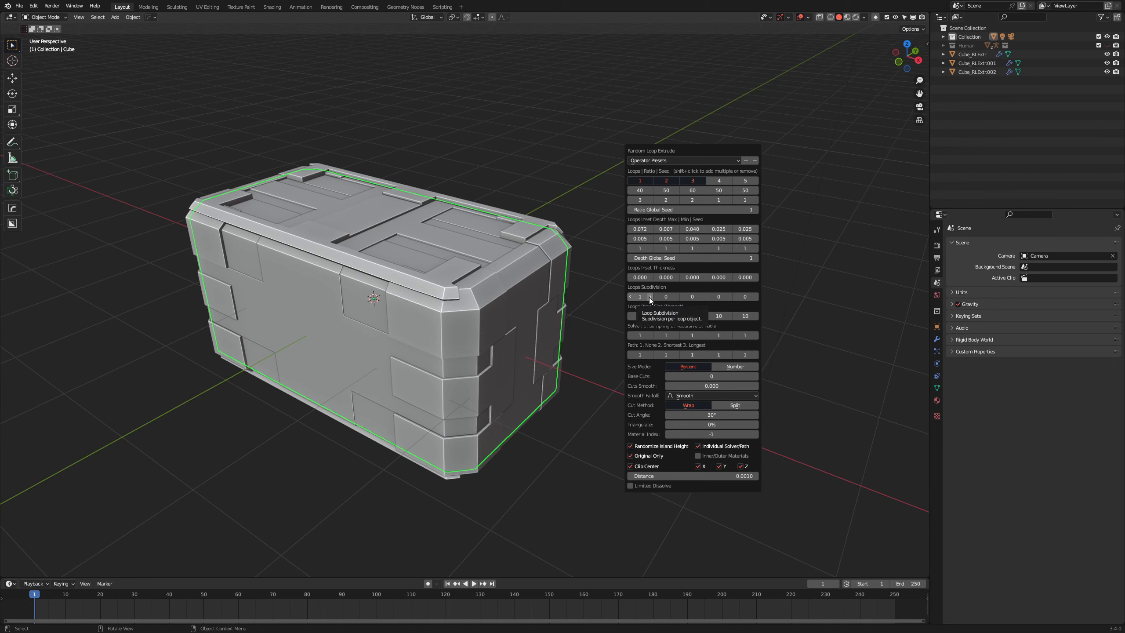
left_click(675, 296)
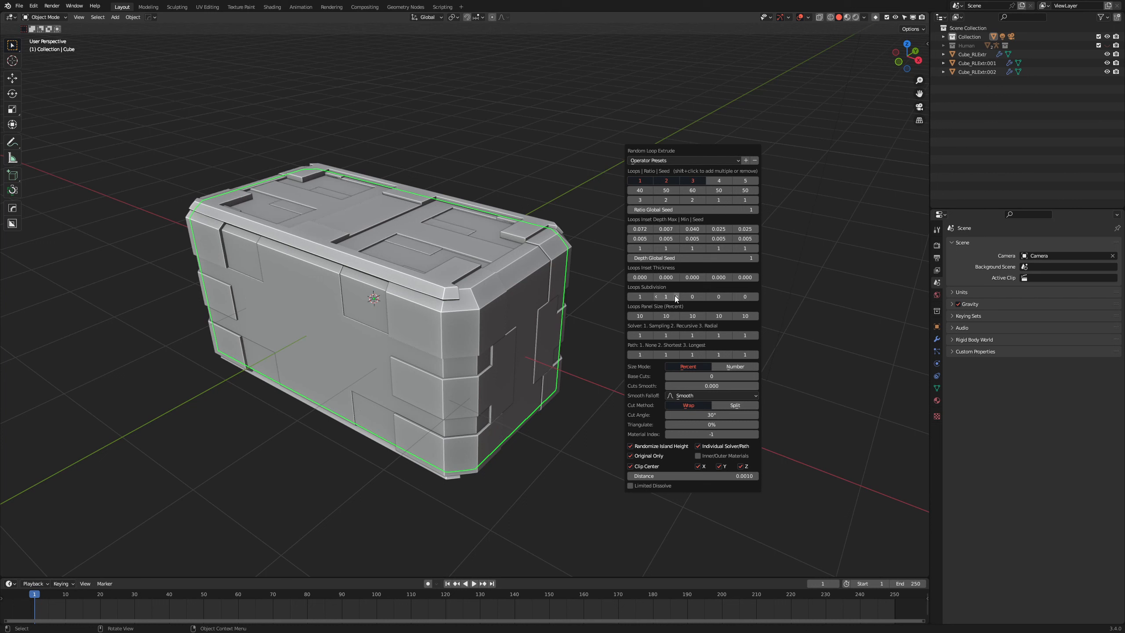
left_click(675, 296)
left_click(657, 296)
left_click(702, 297)
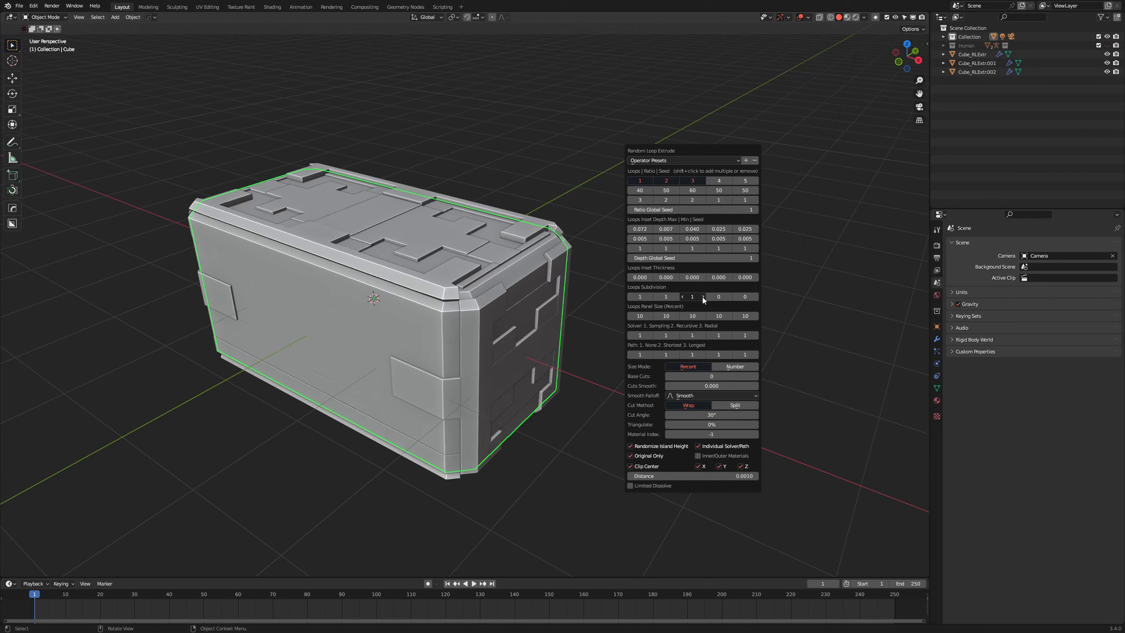
left_click(702, 297)
left_click(702, 297)
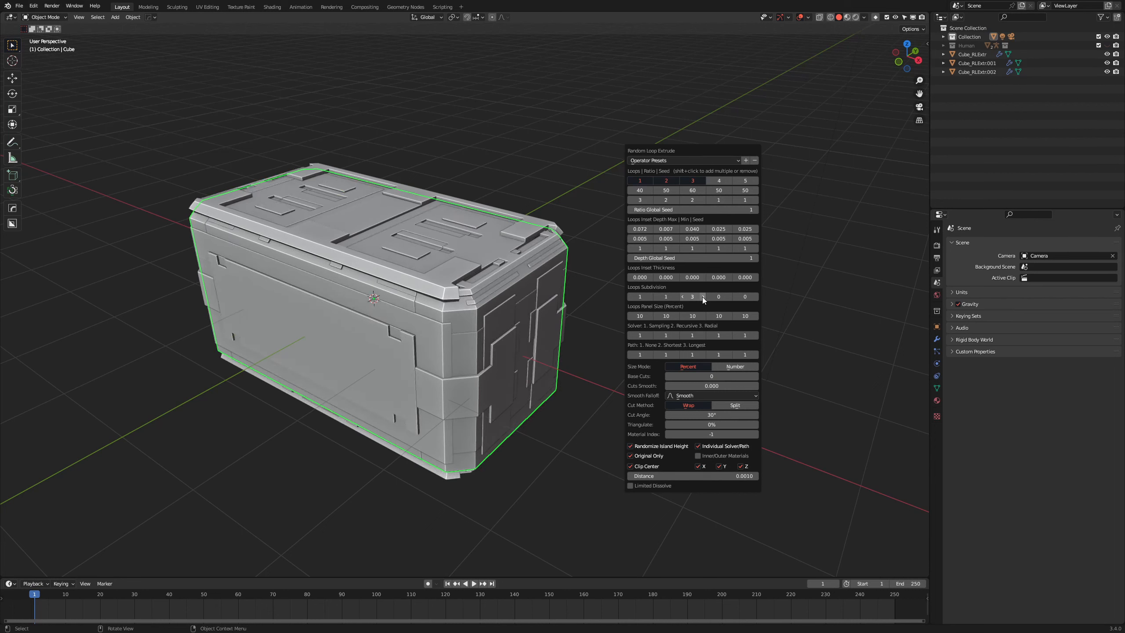
left_click(702, 297)
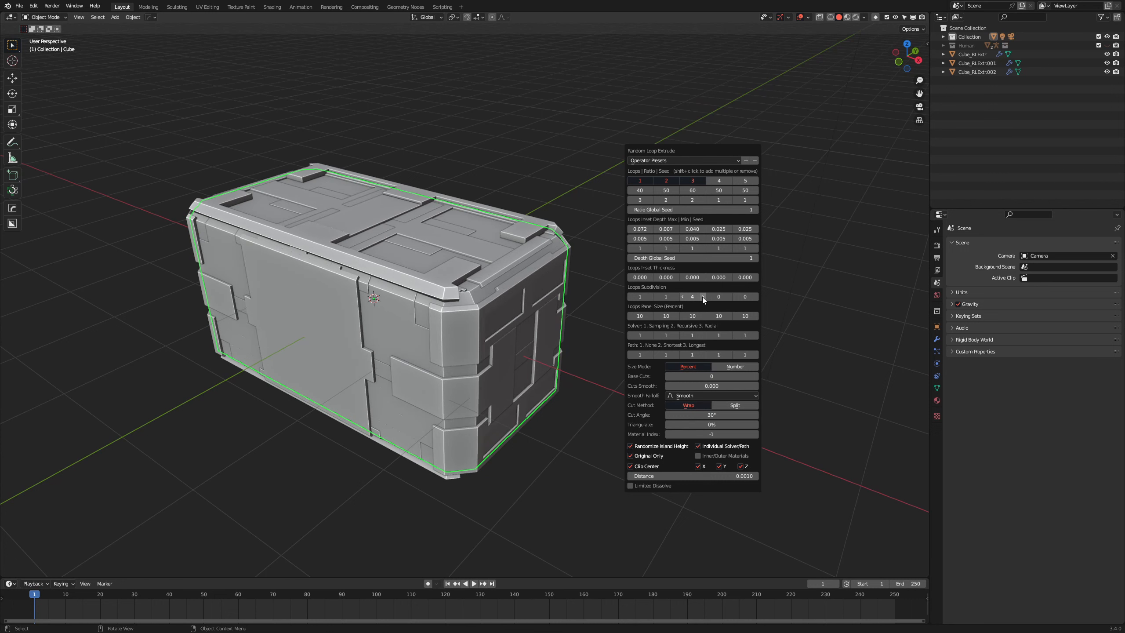
left_click(681, 297)
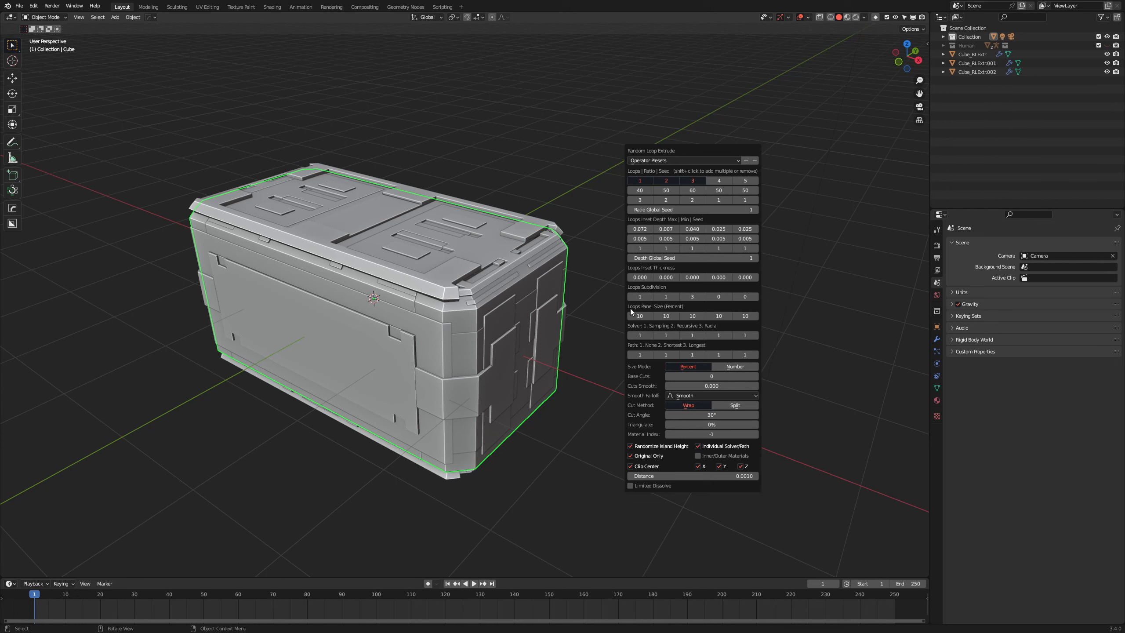
Set the panel sizes of the first three loops to 7, 5 and 15 percent.
left_click(639, 315)
type("1")
key("Return")
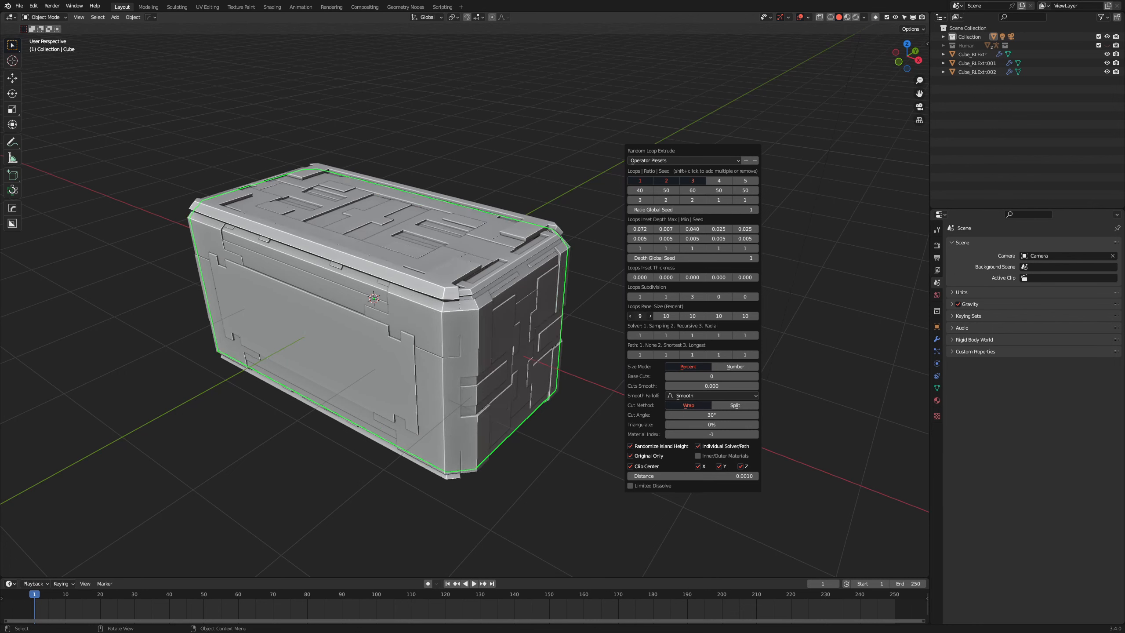
left_click_drag(639, 315, 695, 315)
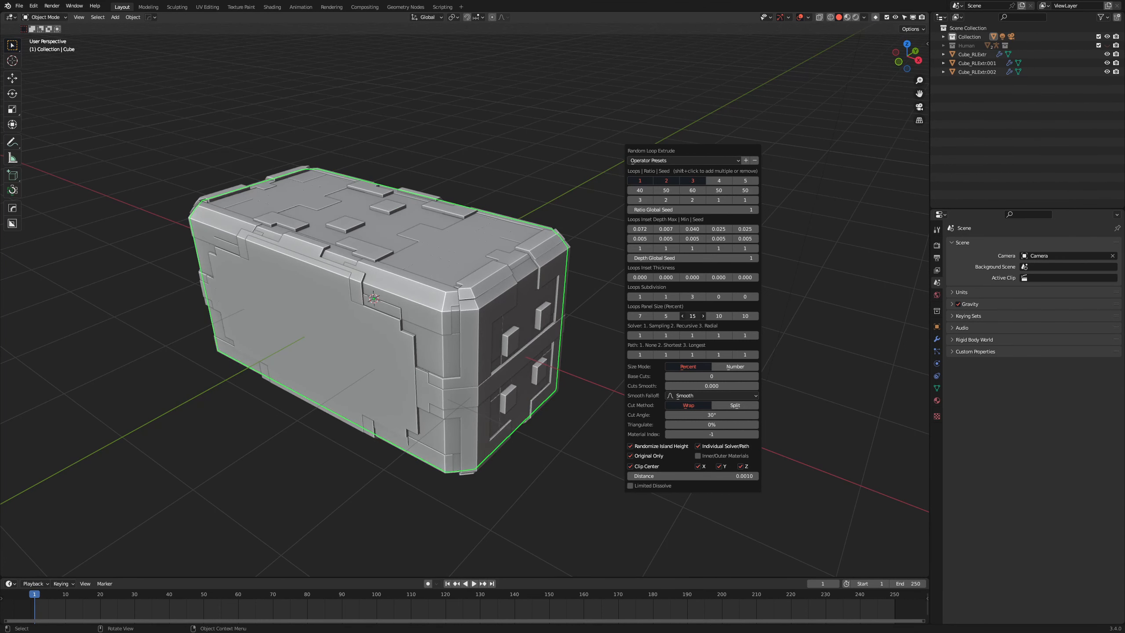
Compare the solver types per loop, keeping Sampling (1) for the first loop and Recursive (2) for the second and third.
left_click(650, 335)
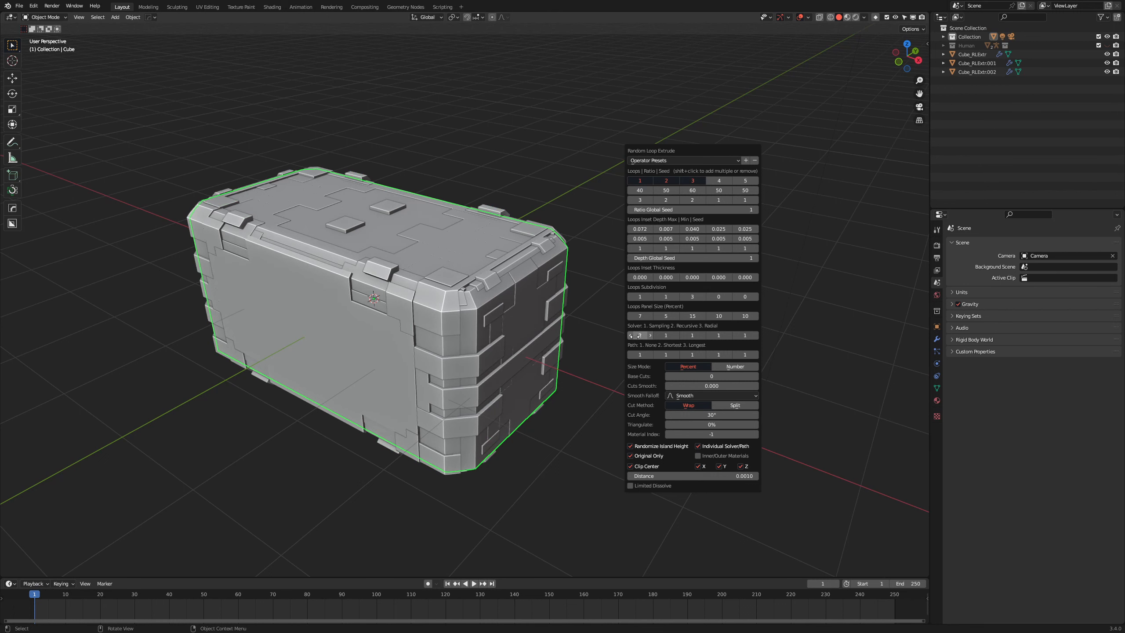
left_click(631, 336)
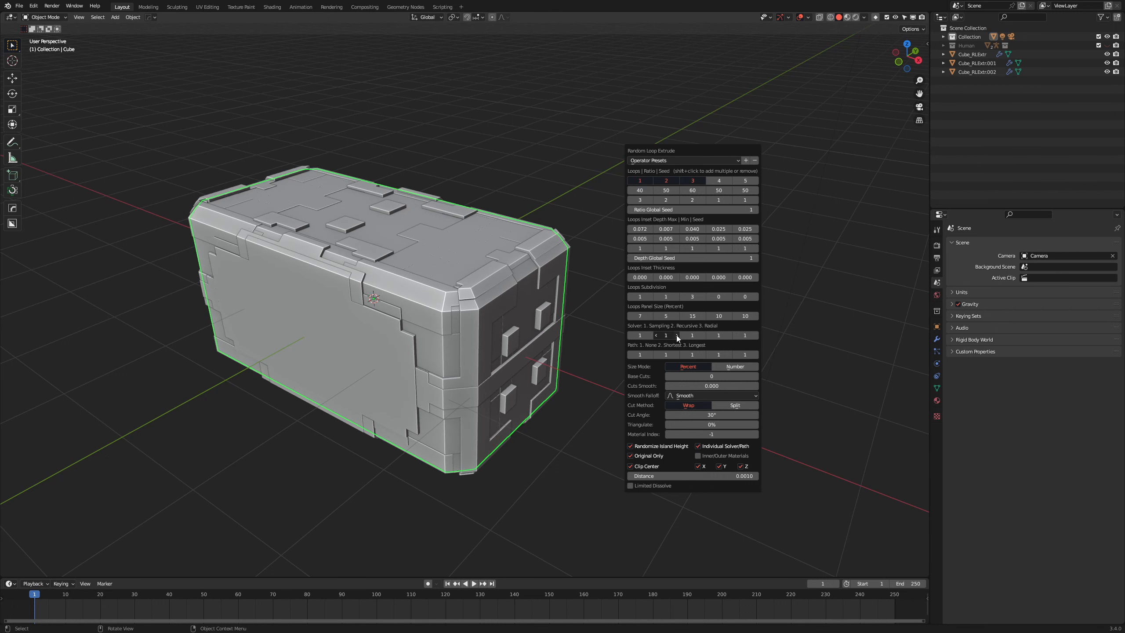
left_click(676, 335)
left_click(676, 335)
left_click(657, 335)
left_click(657, 335)
left_click(682, 335)
left_click(701, 335)
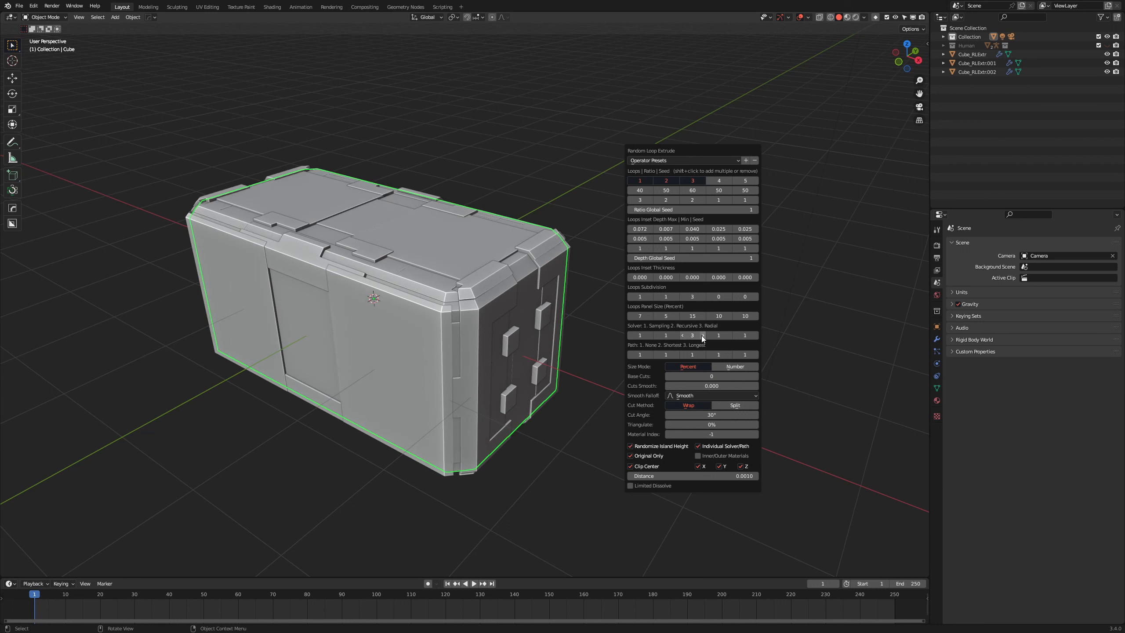
left_click(683, 335)
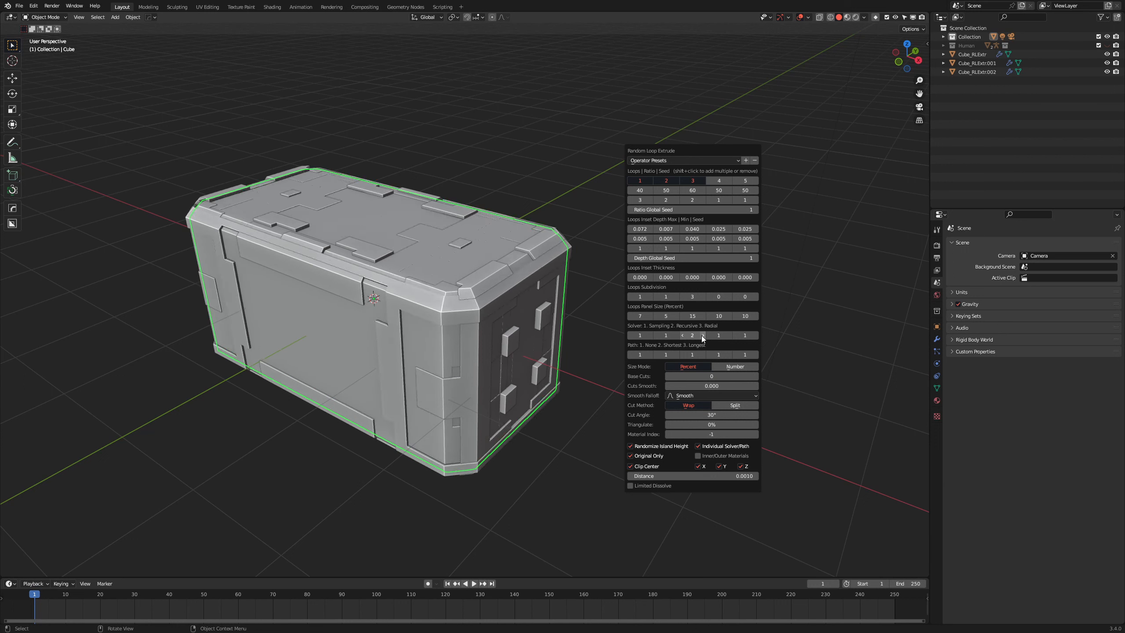
left_click(675, 335)
Try other ratio seeds for the second and third loops, keep both at 2, and set the first loop's seed to 5.
left_click(676, 201)
left_click(655, 200)
left_click(655, 200)
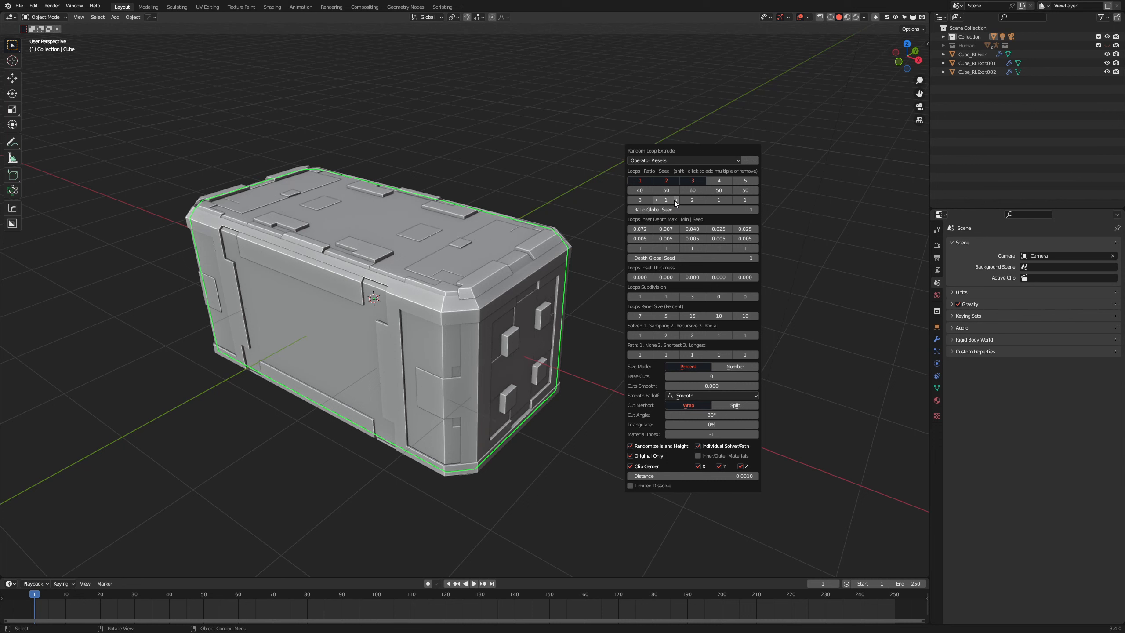
left_click(676, 200)
left_click(684, 199)
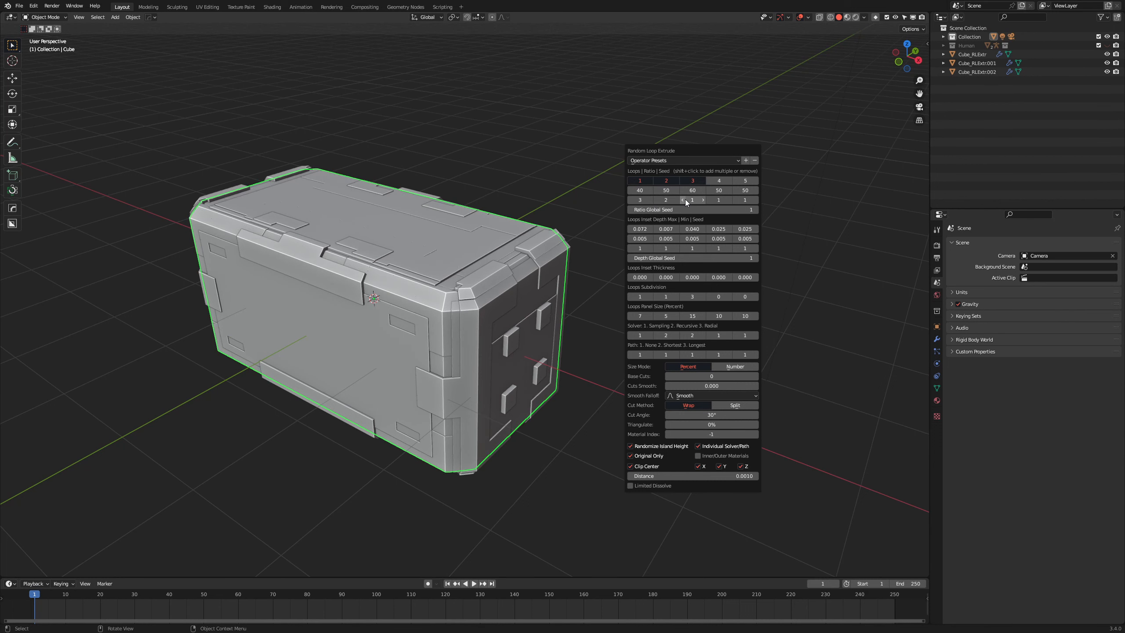
left_click(702, 200)
left_click(651, 200)
left_click(651, 200)
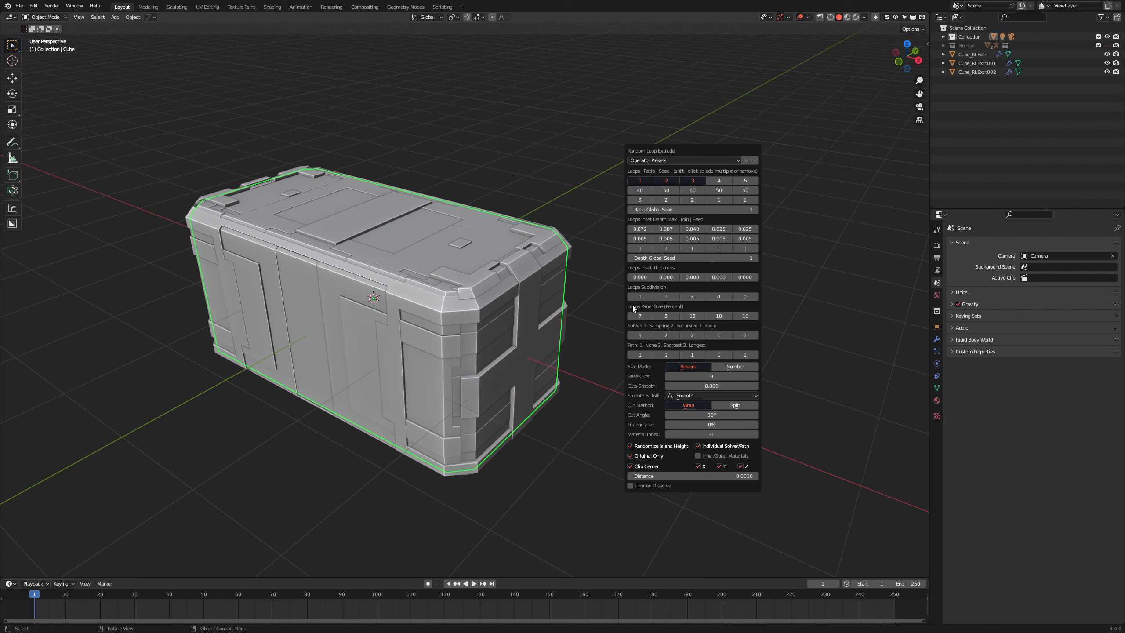
Compare first-loop panel sizes between 6 and 15 percent and settle on 12 percent.
left_click(650, 315)
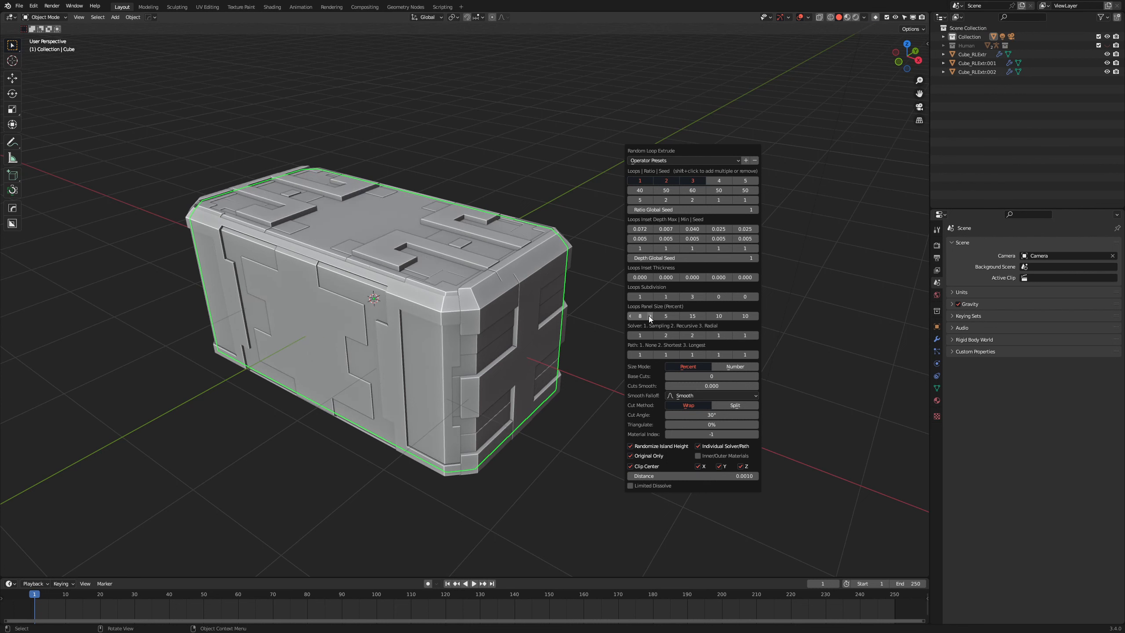
left_click(629, 316)
left_click(629, 316)
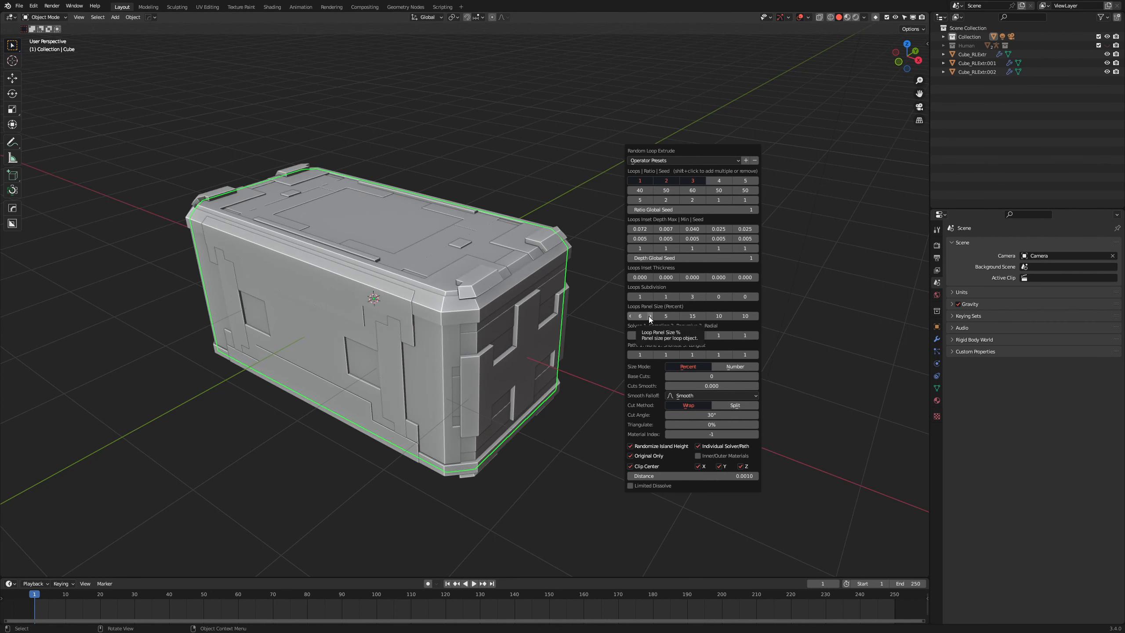
left_click(649, 315)
left_click(650, 315)
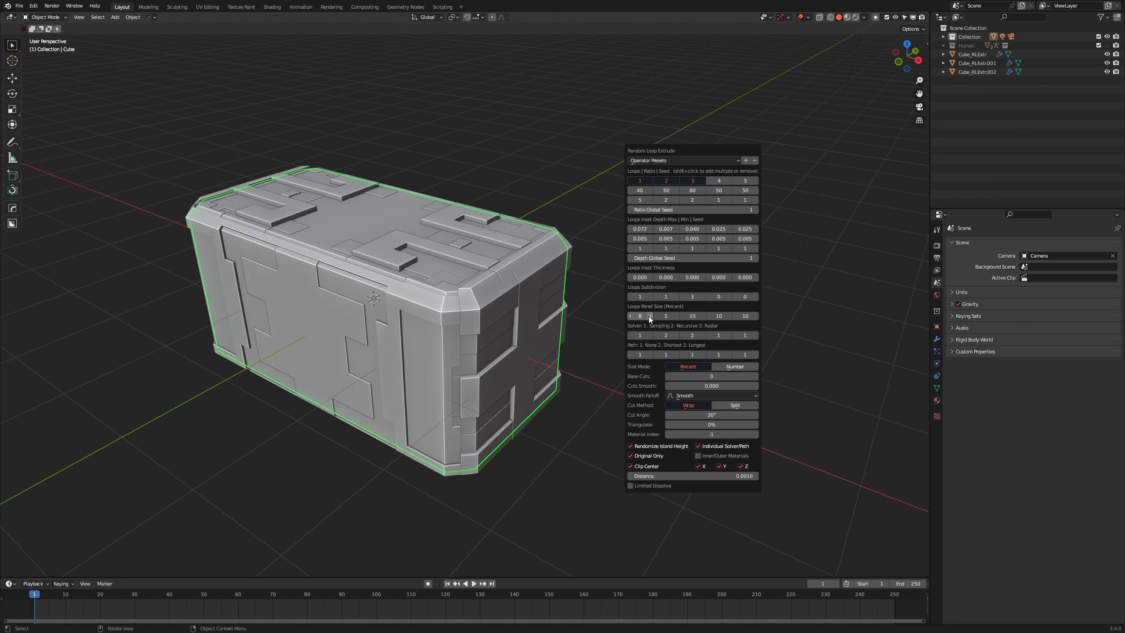
left_click(649, 316)
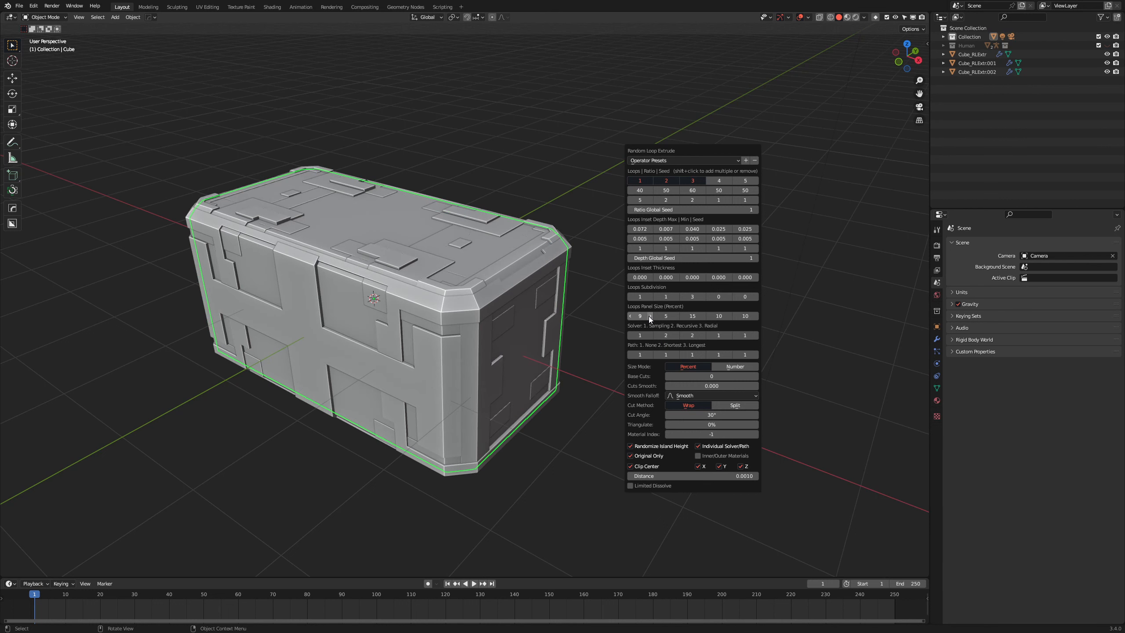
left_click(650, 316)
left_click(650, 315)
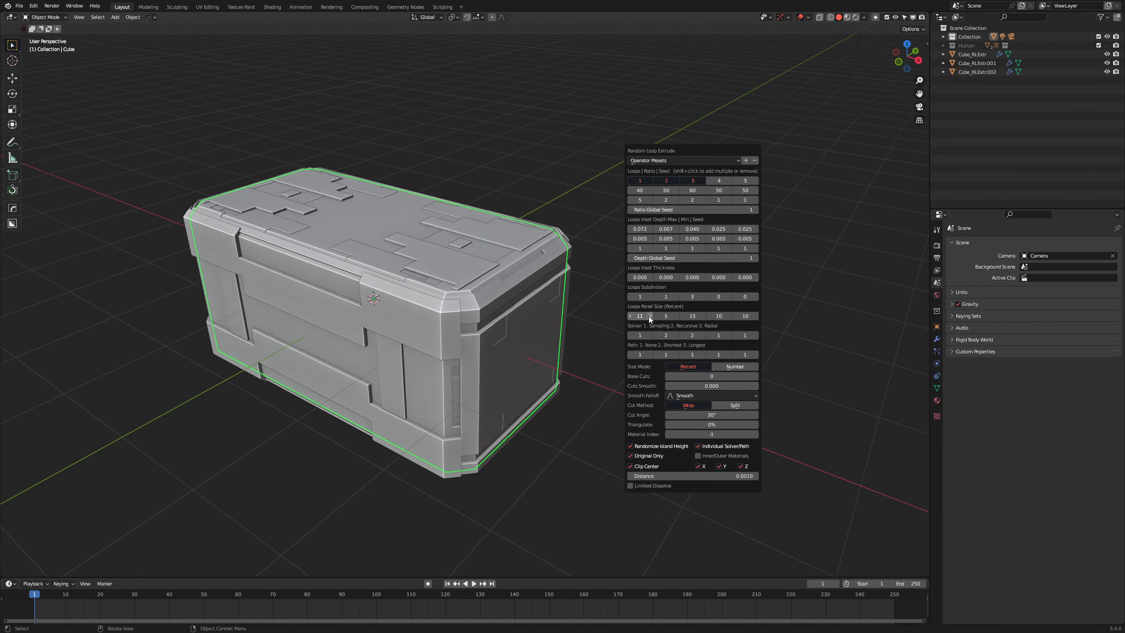
left_click(650, 315)
left_click(649, 315)
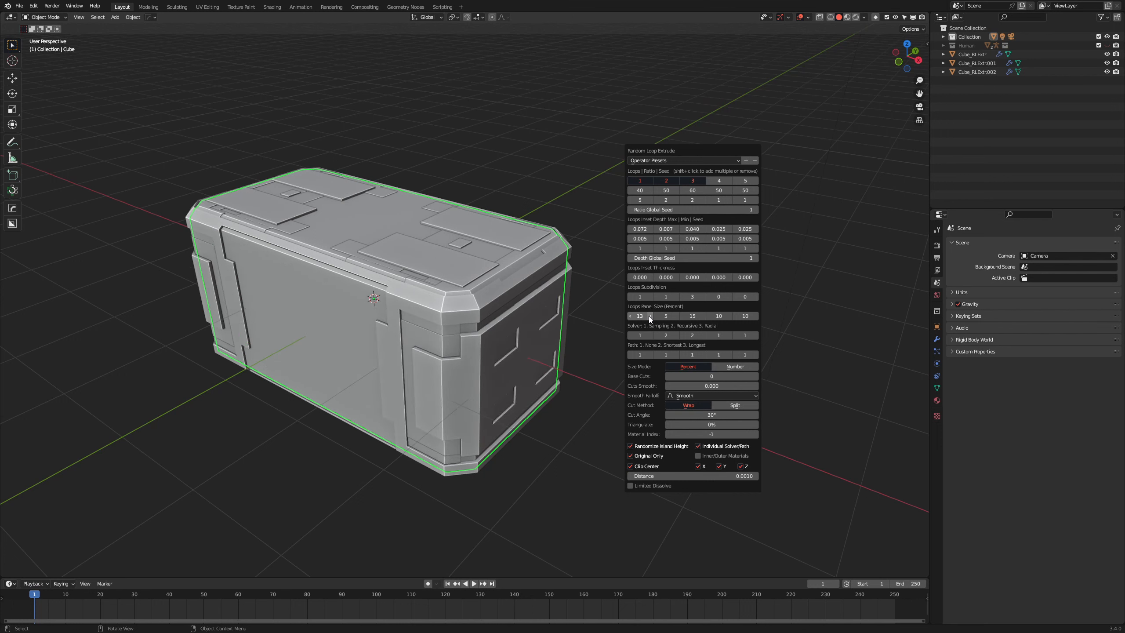
left_click(650, 316)
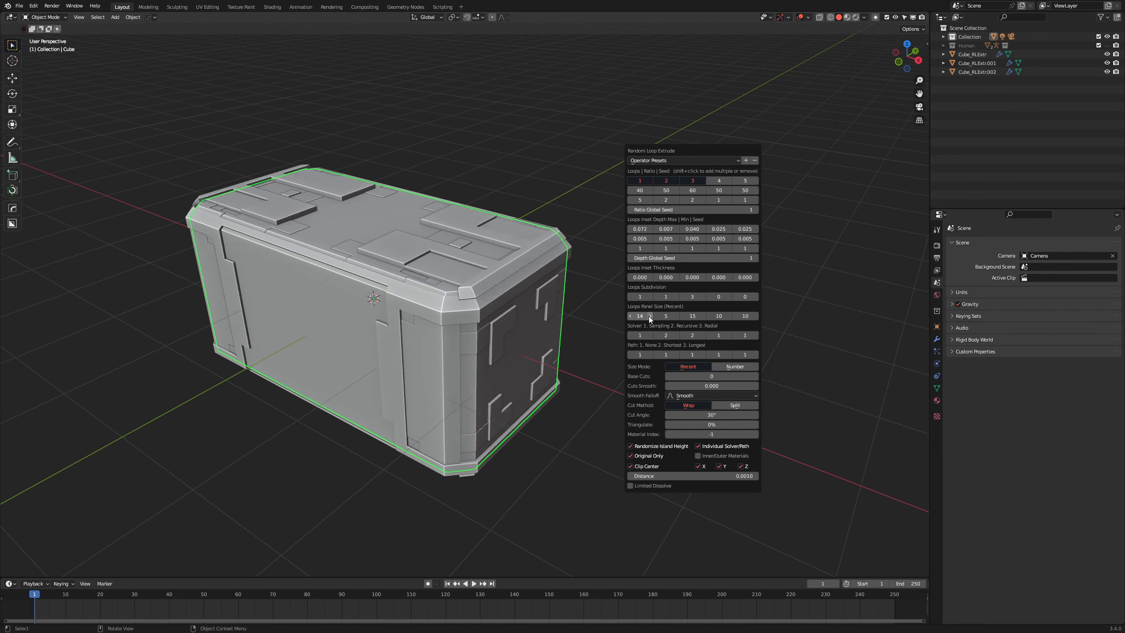
left_click(629, 316)
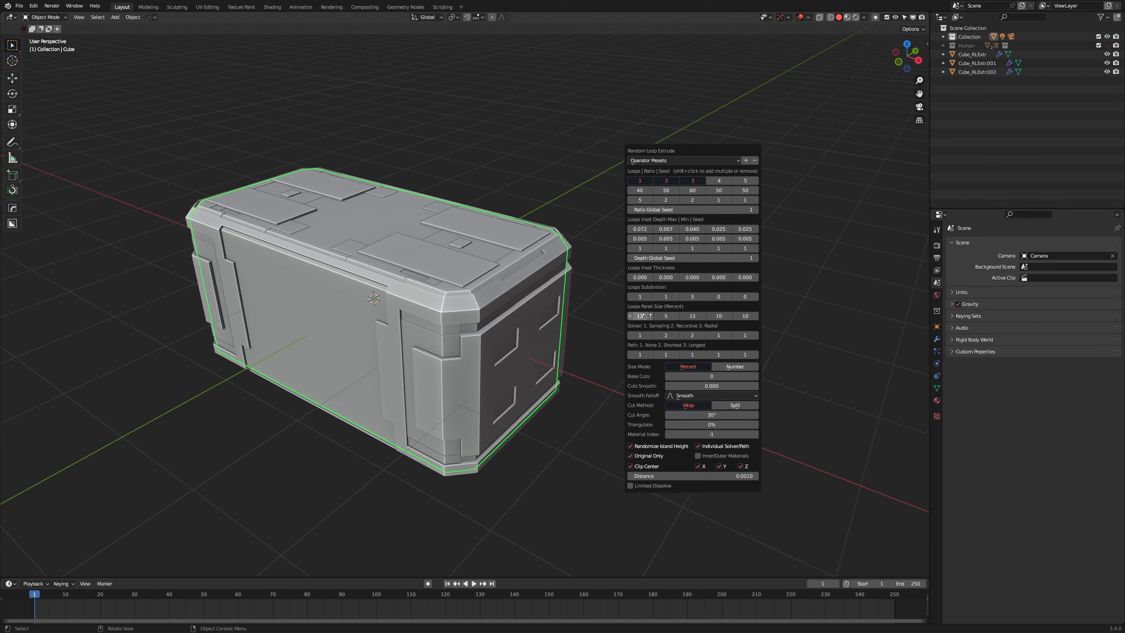
left_click(651, 316)
left_click(650, 316)
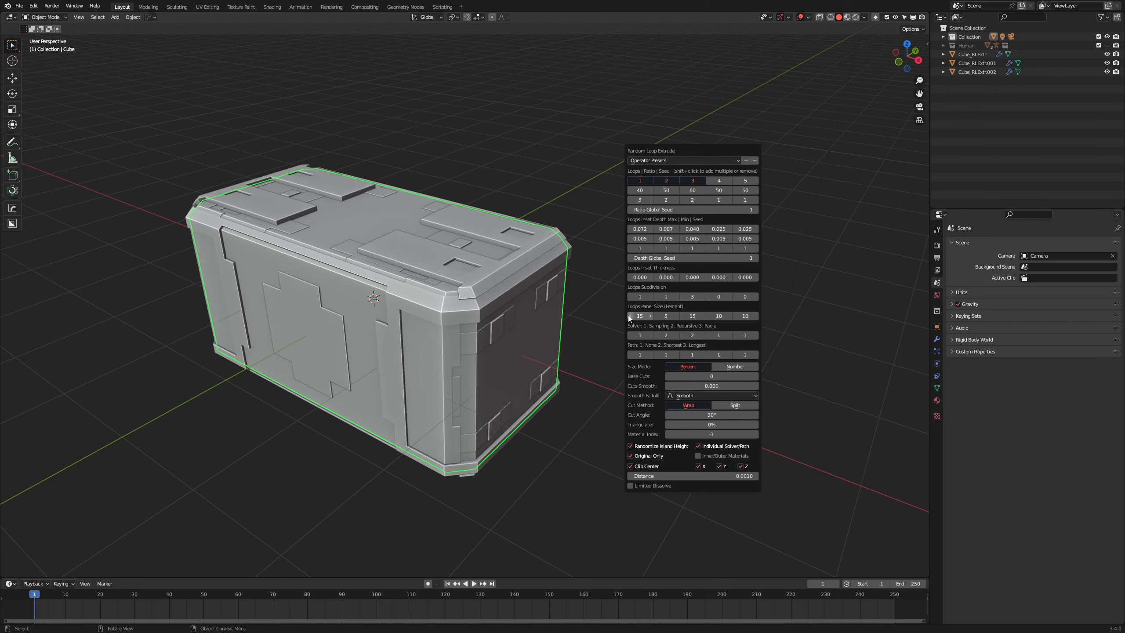
left_click(629, 315)
left_click(629, 316)
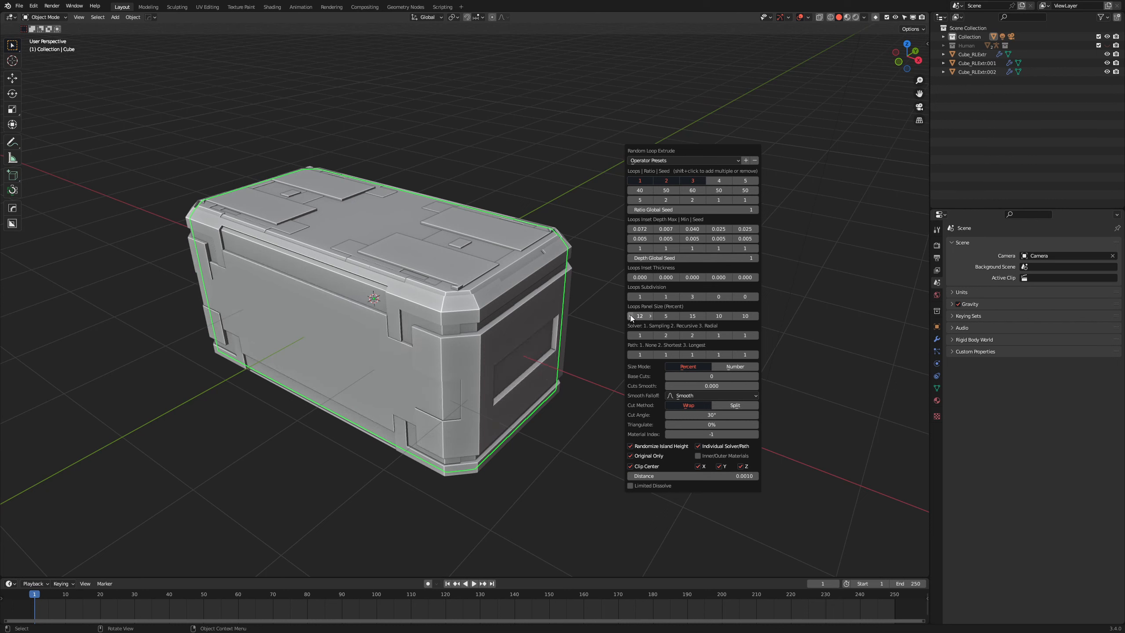
left_click(629, 316)
left_click(630, 316)
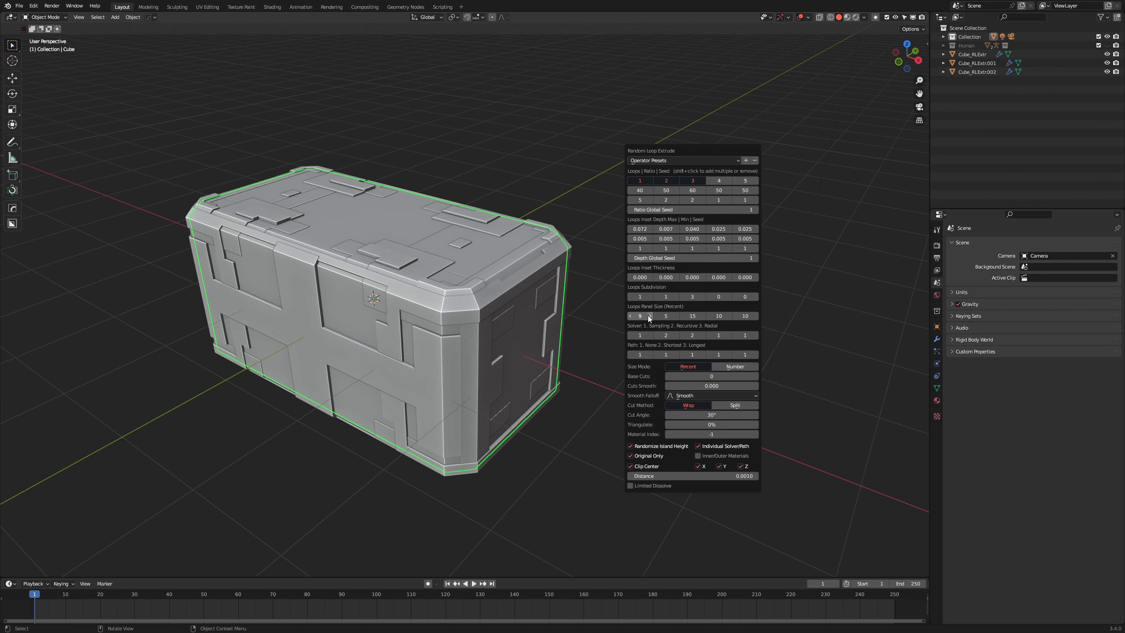
left_click(630, 316)
left_click(629, 317)
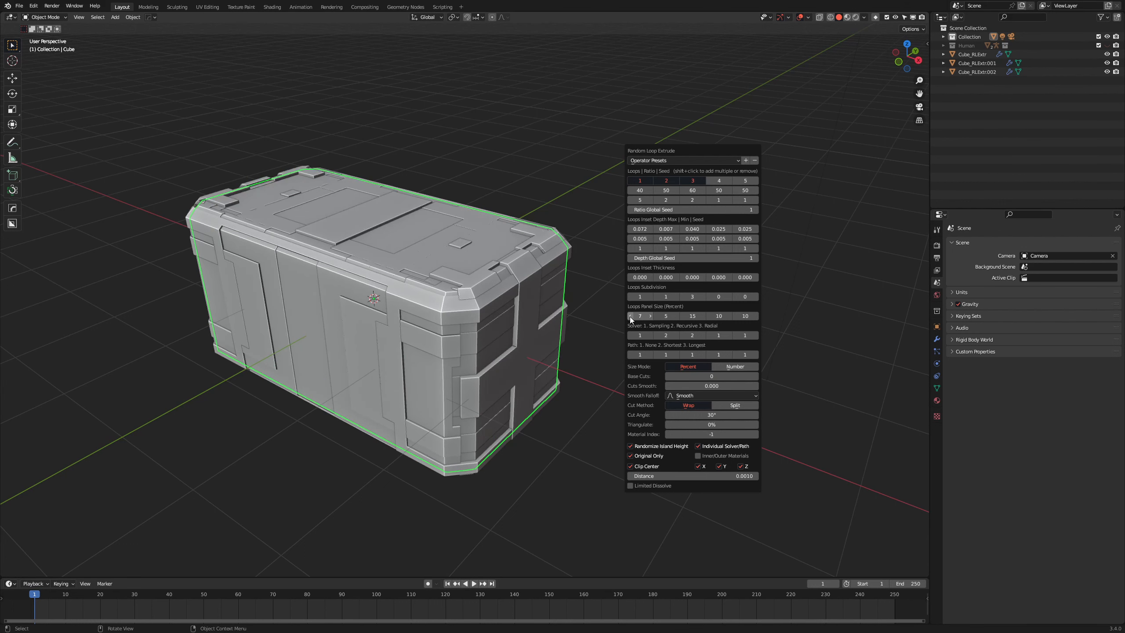
left_click(629, 317)
left_click(650, 317)
left_click(650, 316)
left_click(650, 316)
left_click(650, 316)
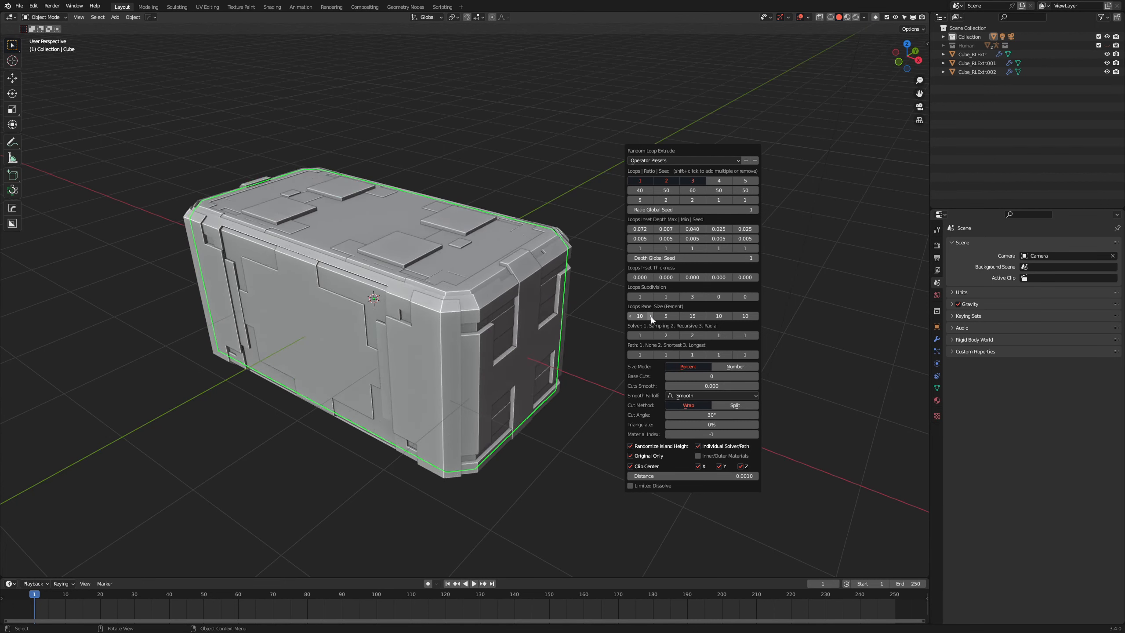
left_click(650, 316)
left_click(650, 317)
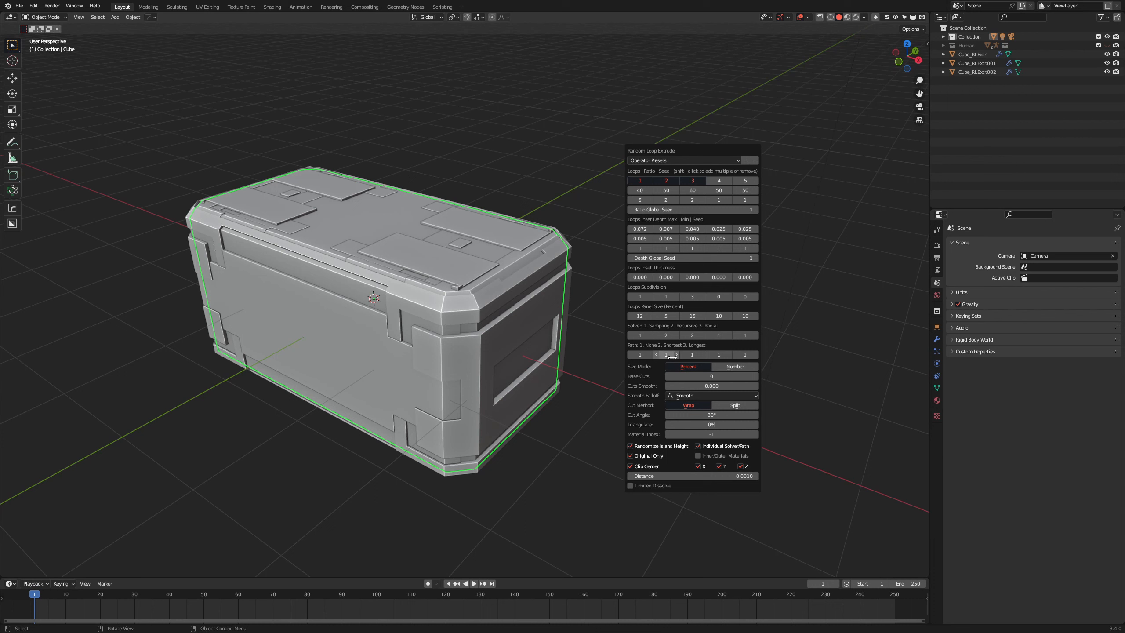
Compare path modes for the first three loops and set them to Longest (3), Shortest (2) and Longest (3).
left_click(649, 354)
left_click(649, 354)
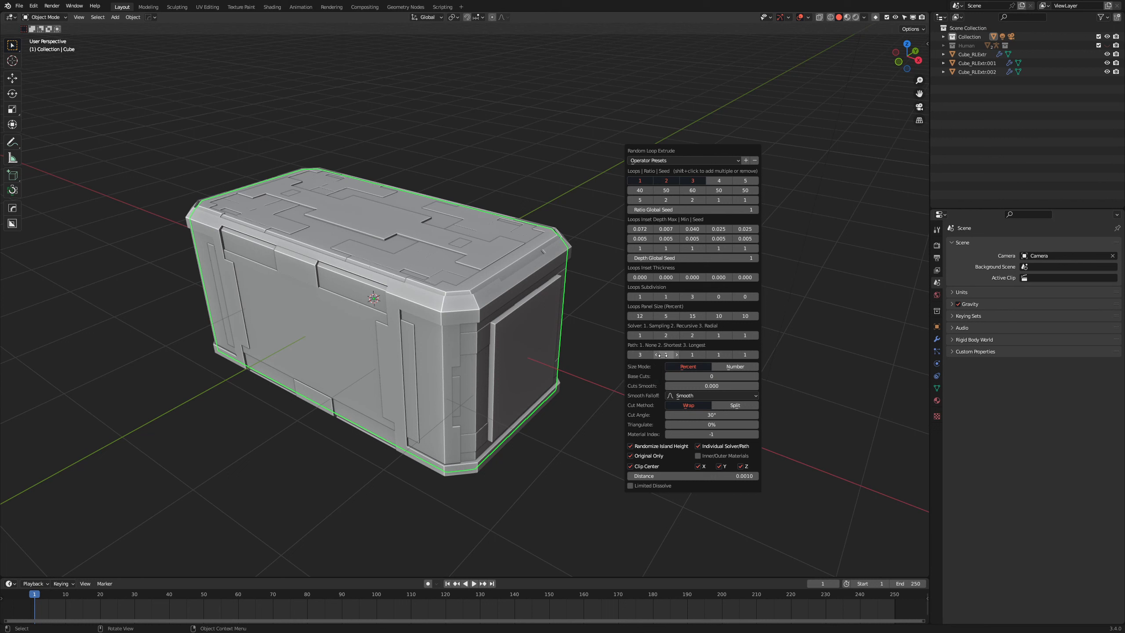
left_click(675, 355)
left_click(676, 354)
left_click(656, 355)
left_click(655, 355)
left_click(676, 354)
left_click(703, 354)
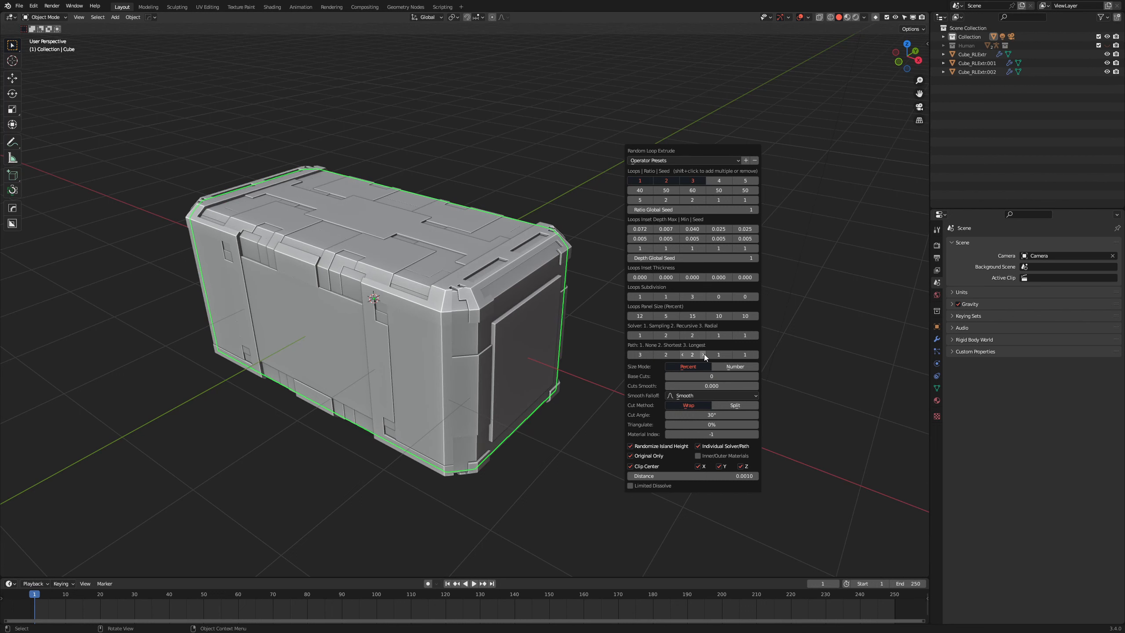
left_click(703, 354)
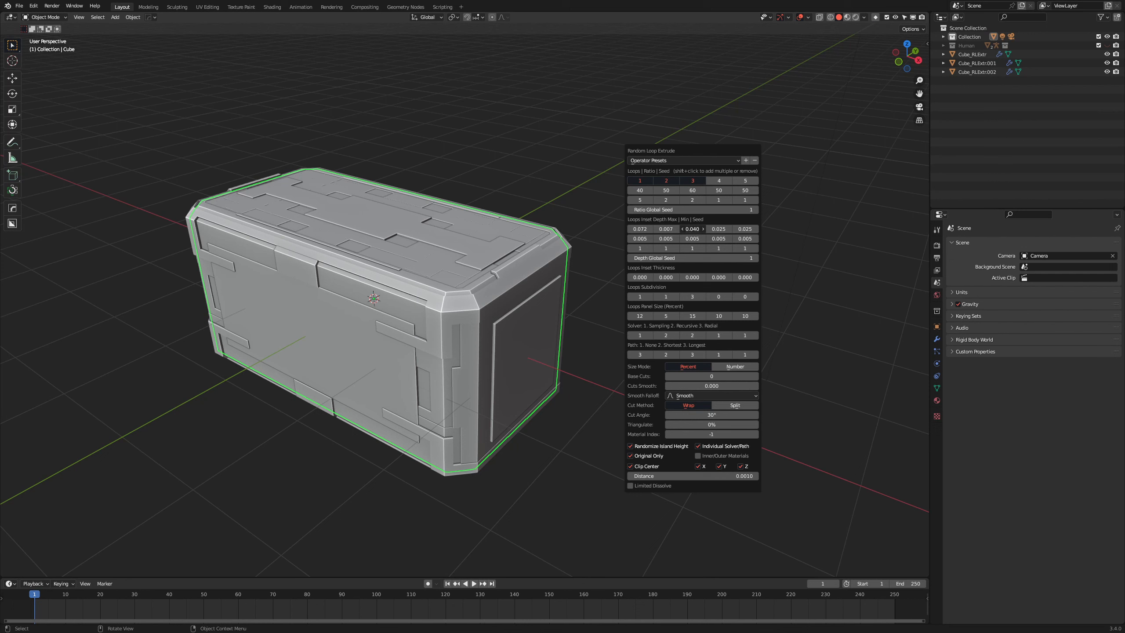
Set the maximum inset depths of the first three loops to 0.080, 0.051 and 0.038.
mouse_move(692, 228)
left_mouse_down()
mouse_move(713, 228)
mouse_move(667, 228)
mouse_move(680, 228)
left_mouse_up()
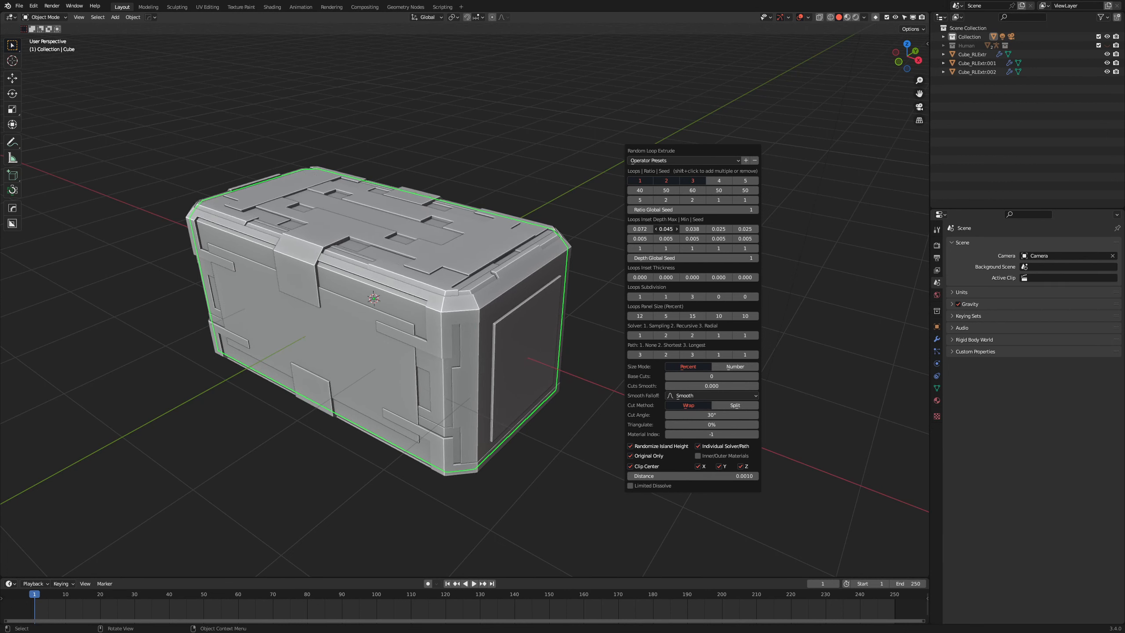
left_click_drag(680, 229, 683, 228)
left_click_drag(640, 228, 642, 228)
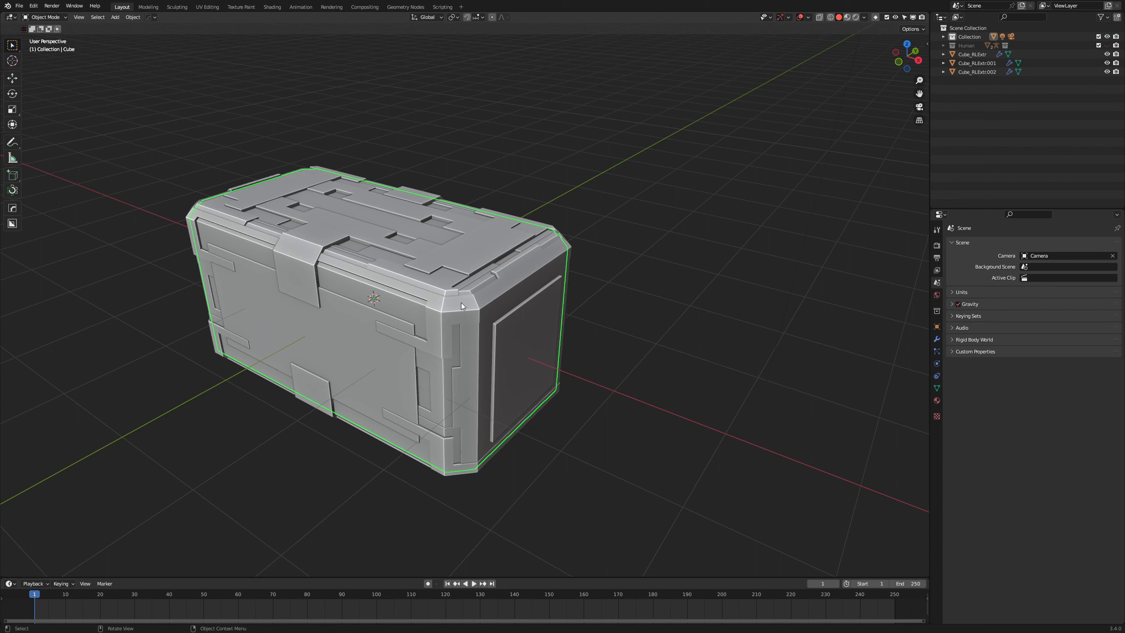
Reopen the Random Loop Extrude settings, try triangulation up to 11 percent and return it to 0 percent.
right_click(552, 303)
key("F9")
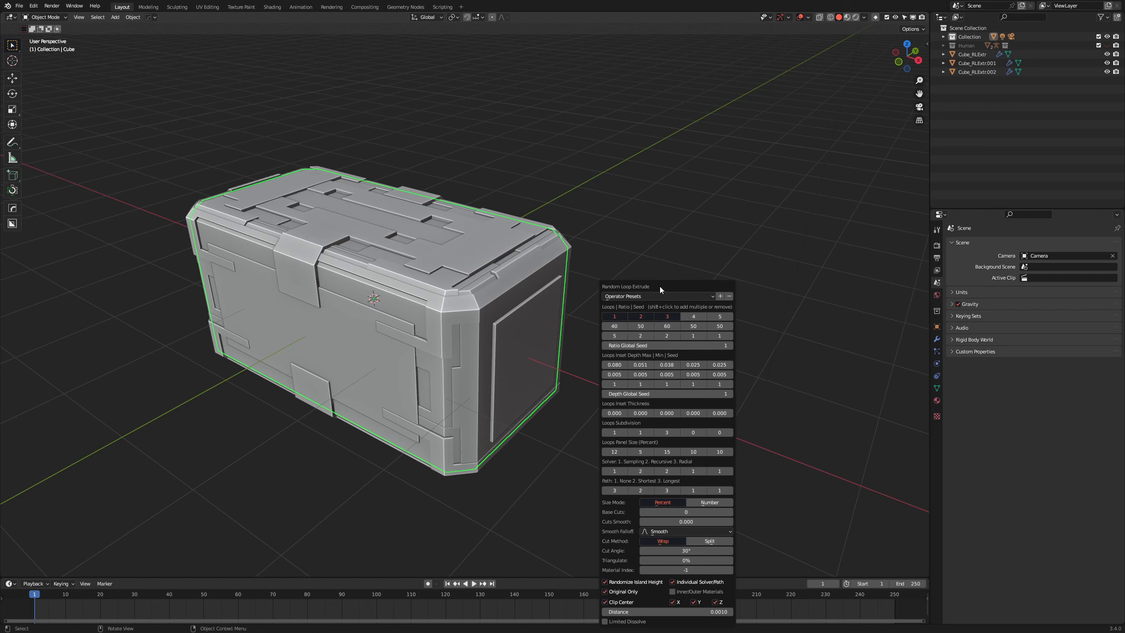
left_click_drag(662, 281, 679, 176)
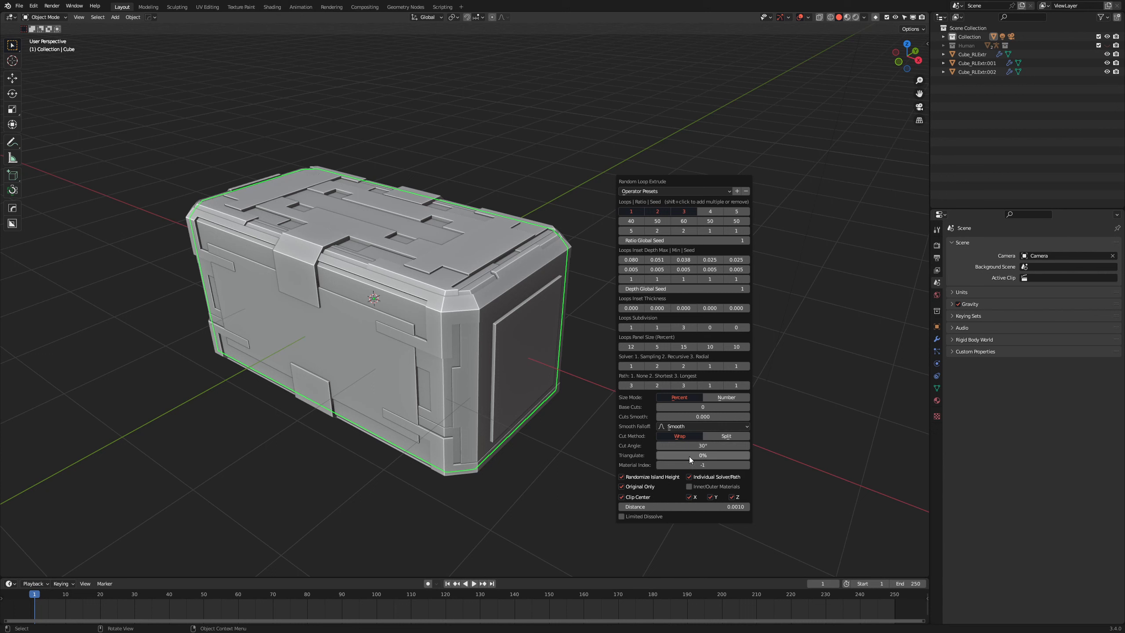
left_click_drag(692, 456, 666, 456)
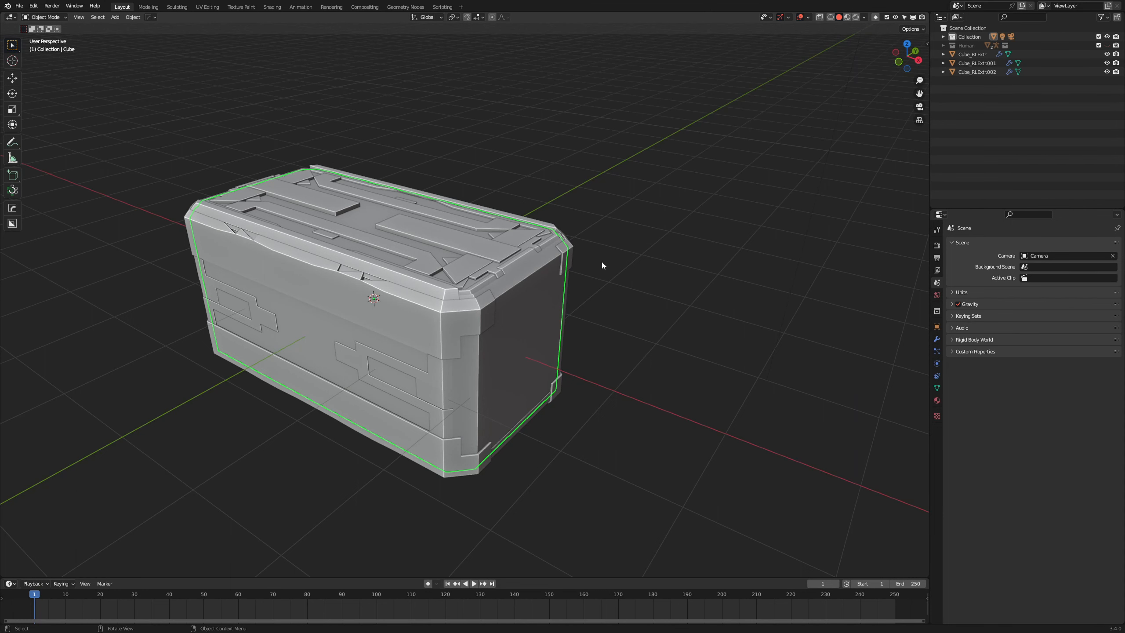
key("F9")
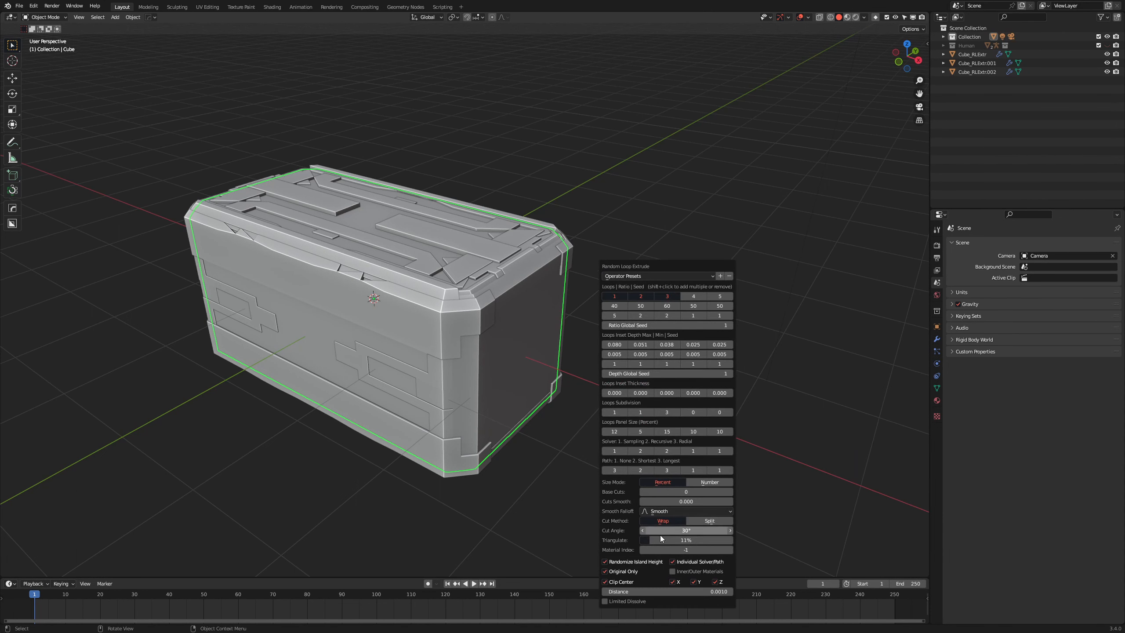
left_click_drag(655, 539, 640, 540)
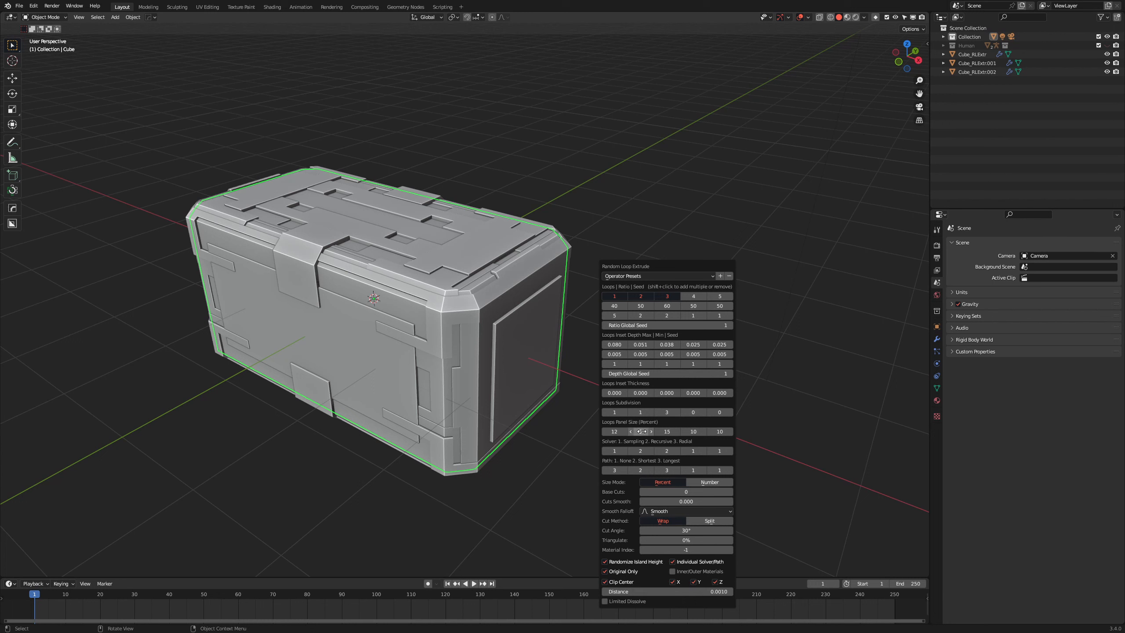
Adjust the second loop's panel size for a different panel layout, then deselect the box and inspect it closely.
mouse_move(641, 433)
left_mouse_down()
mouse_move(665, 433)
mouse_move(645, 433)
left_mouse_up()
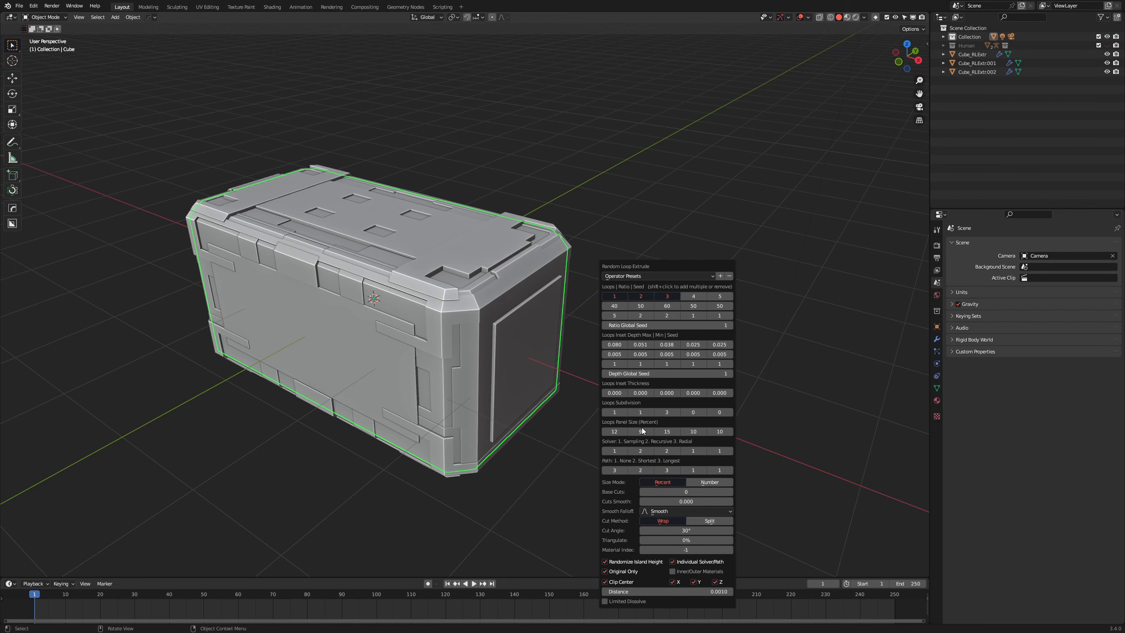
left_click(576, 422)
middle_click_drag(594, 436, 633, 370)
scroll(633, 366, "up", 5)
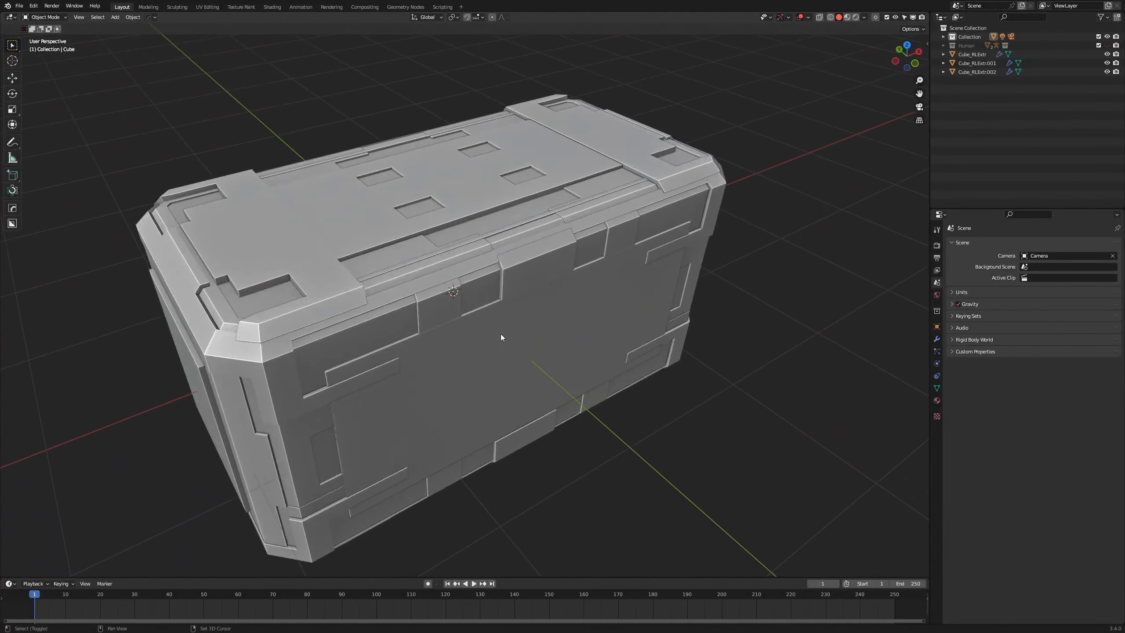
Enter Edit Mode on the first extruded panel object and select the whole rectangular grid of faces on its long side.
scroll(638, 345, "down", 2)
middle_click_drag(501, 334, 527, 328, "shift")
middle_click_drag(650, 372, 549, 354)
left_click(495, 316)
key("Tab")
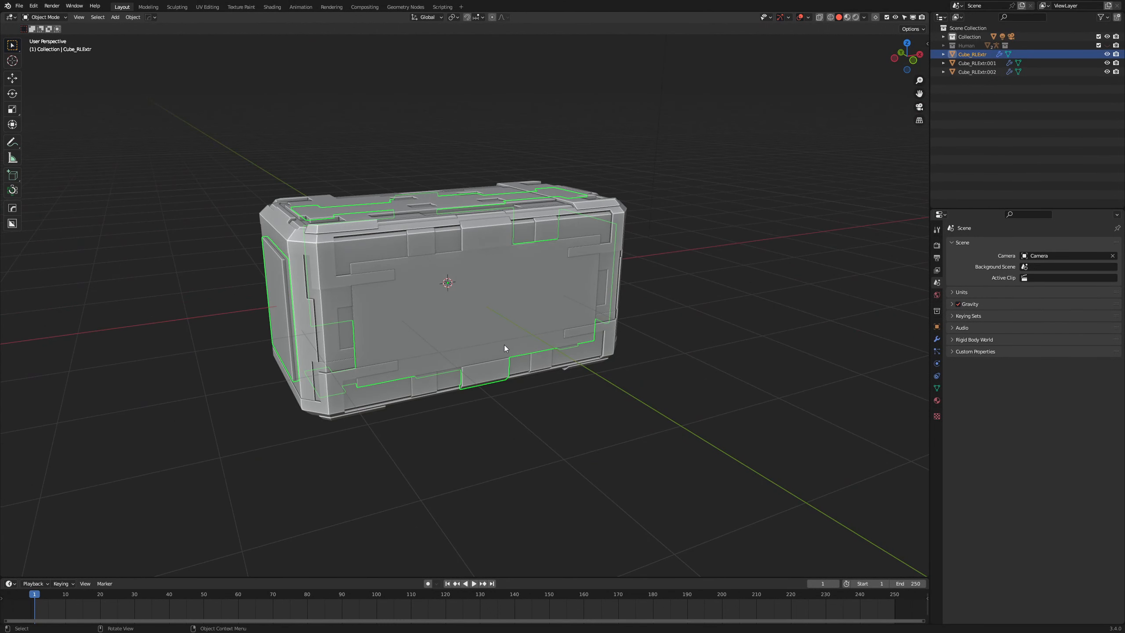
scroll(564, 308, "up", 5)
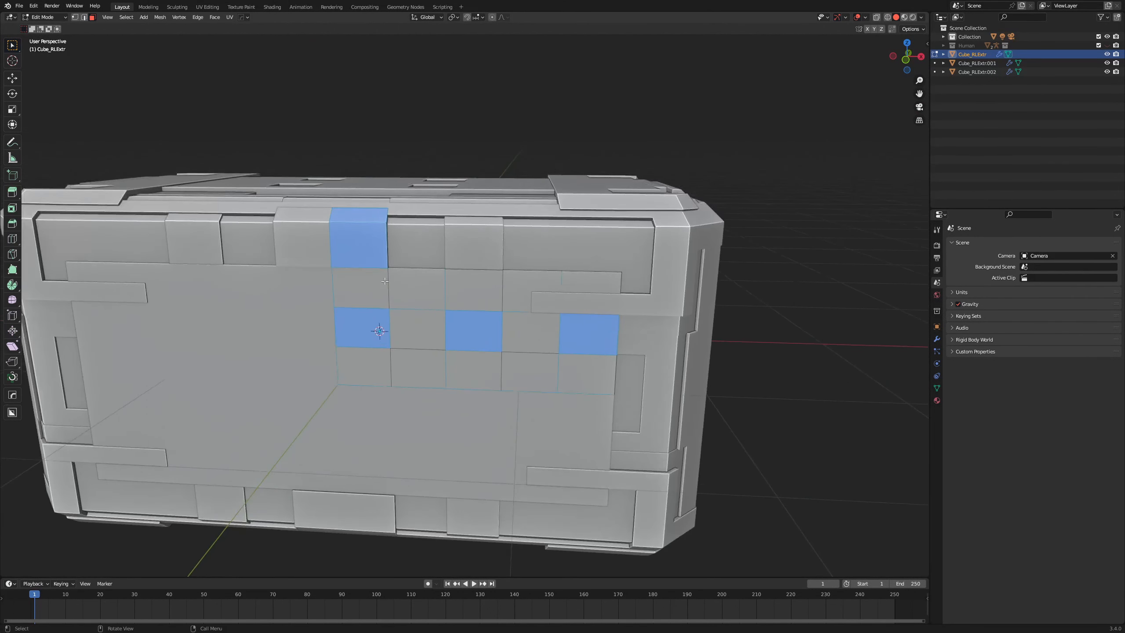
left_click(383, 297)
left_click(586, 372, "ctrl")
left_click(362, 358, "ctrl")
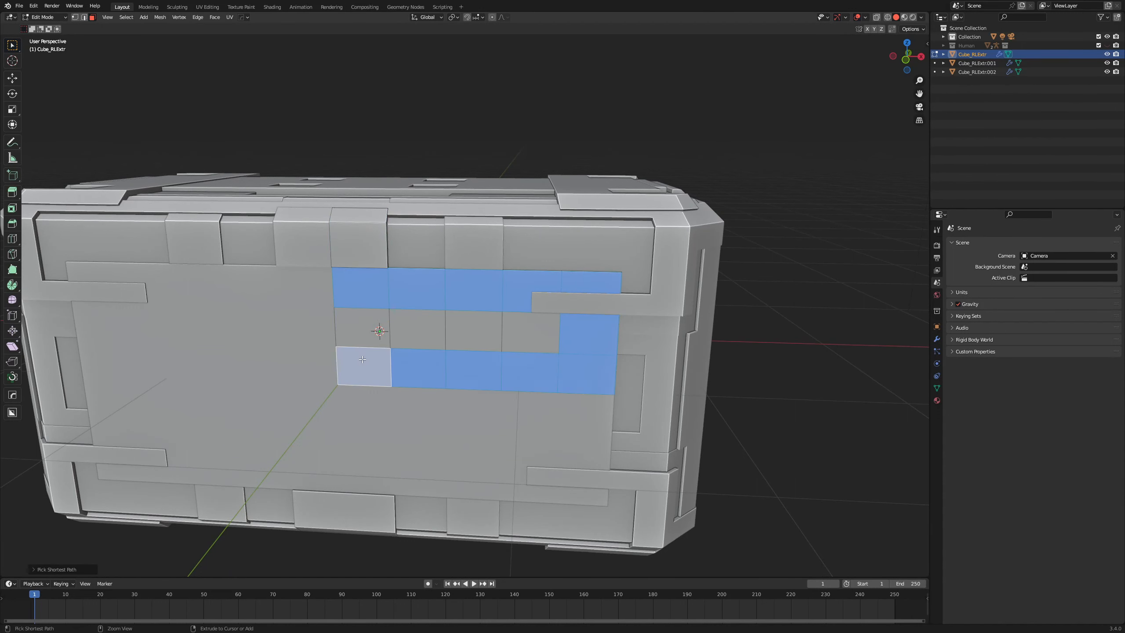
left_click(531, 332, "ctrl+shift")
Run Random Panels on the selected faces and choose the Recursive solver.
middle_click_drag(531, 332, 463, 341)
scroll(465, 319, "down", 5)
scroll(417, 310, "up", 1)
scroll(496, 354, "up", 3)
scroll(496, 355, "down", 3)
scroll(448, 337, "up", 2)
key("shift+q")
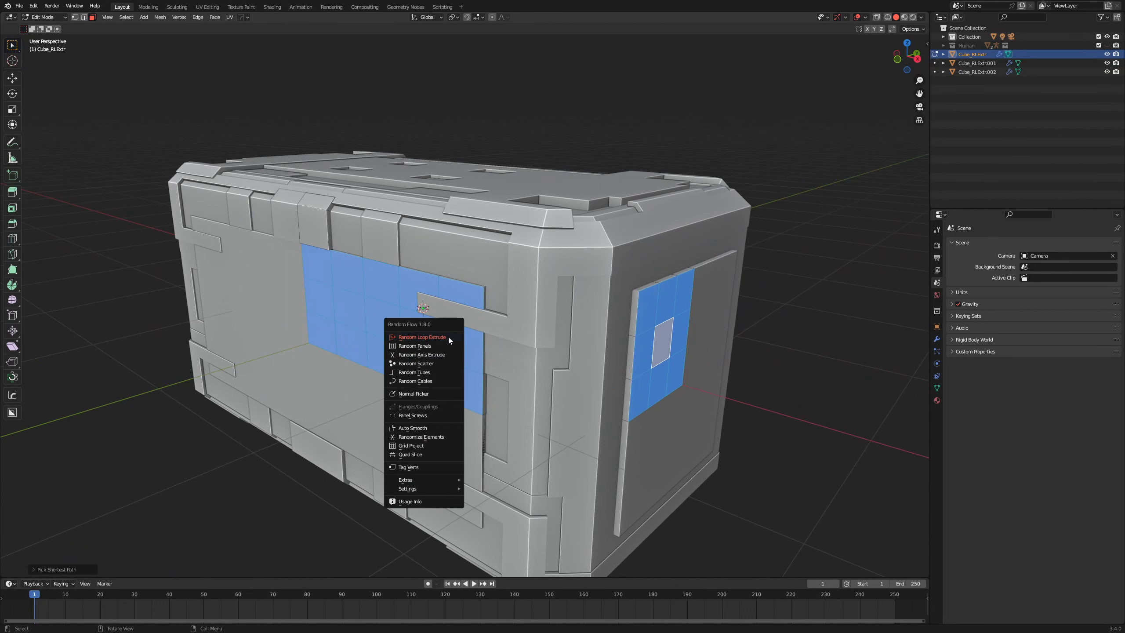
left_click(422, 345)
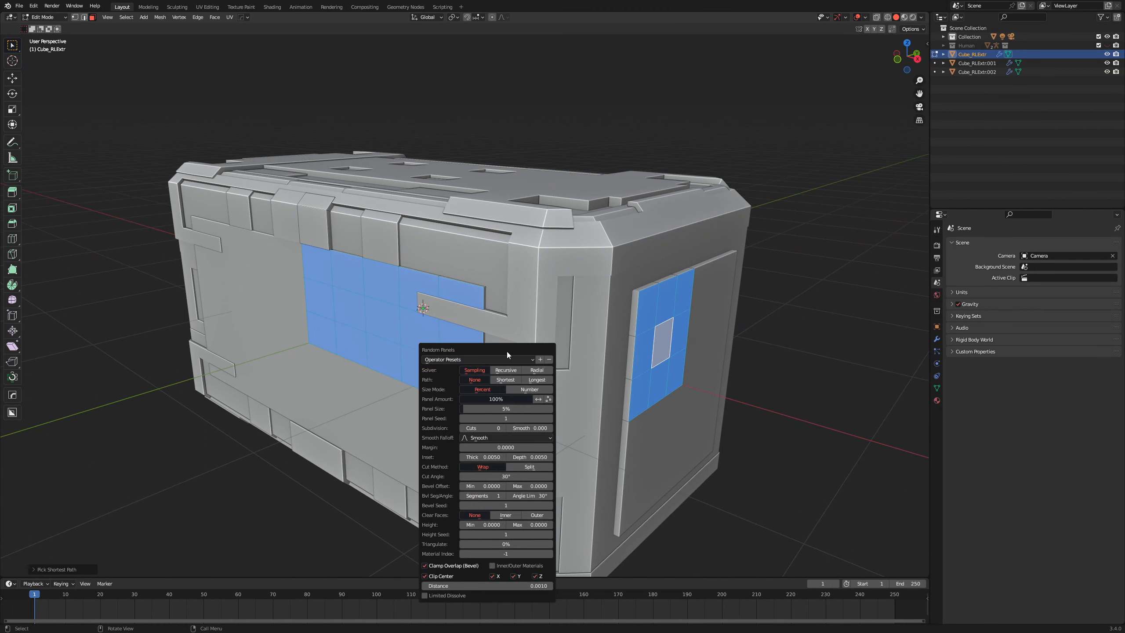
left_click_drag(502, 348, 818, 276)
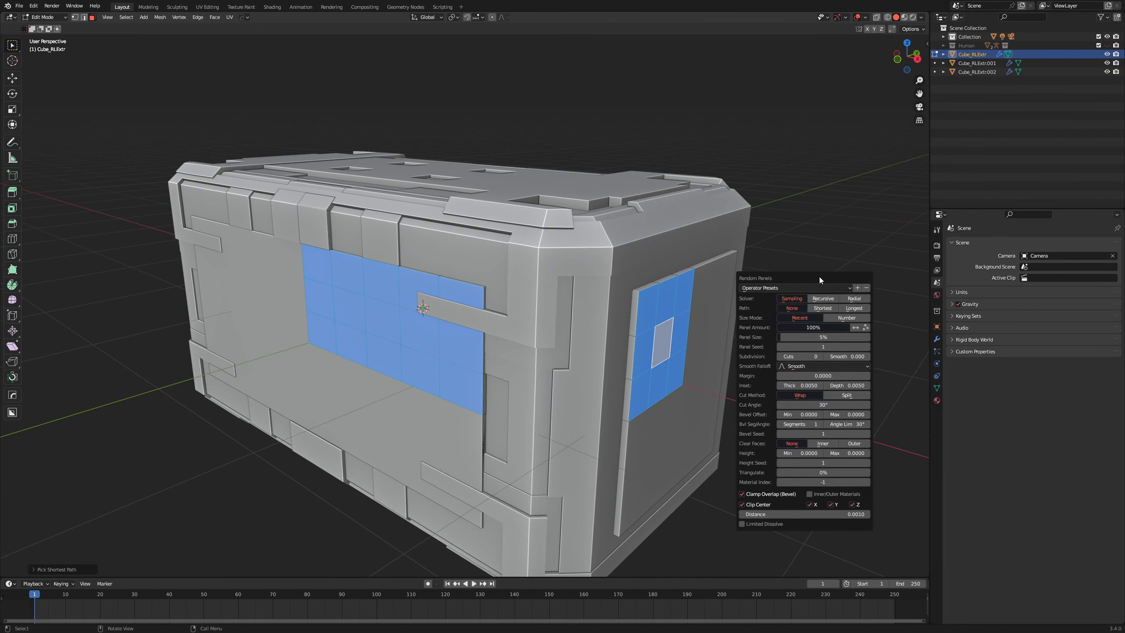
left_click(823, 300)
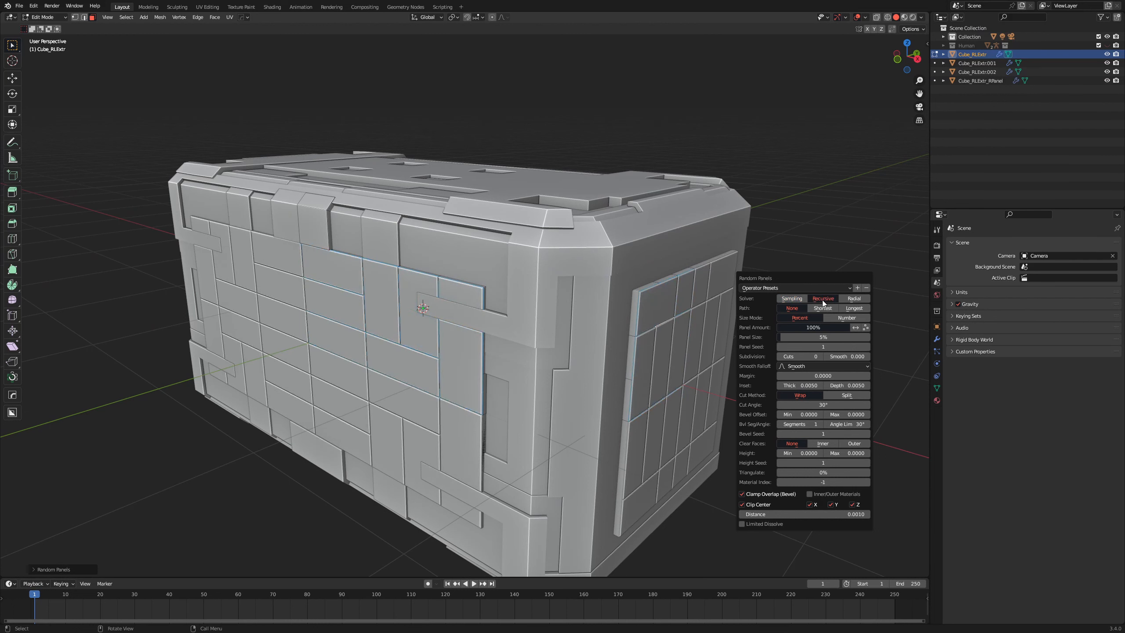
Compare the Shortest and Longest panel paths, keep Shortest, and raise the panel size to about 29 percent.
left_click(827, 308)
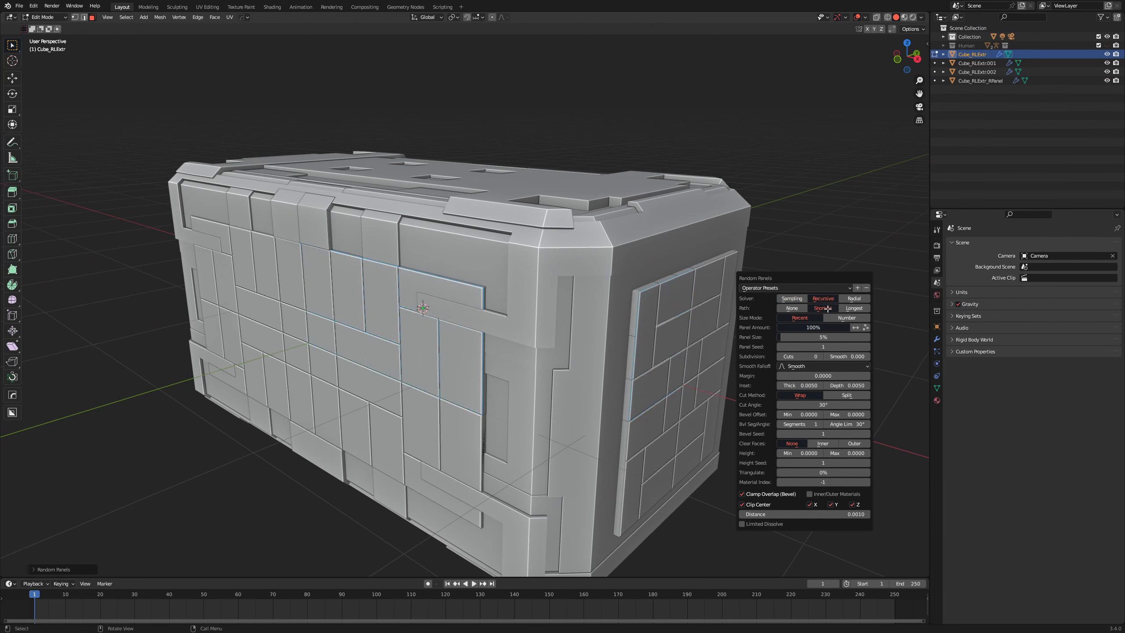
left_click(837, 309)
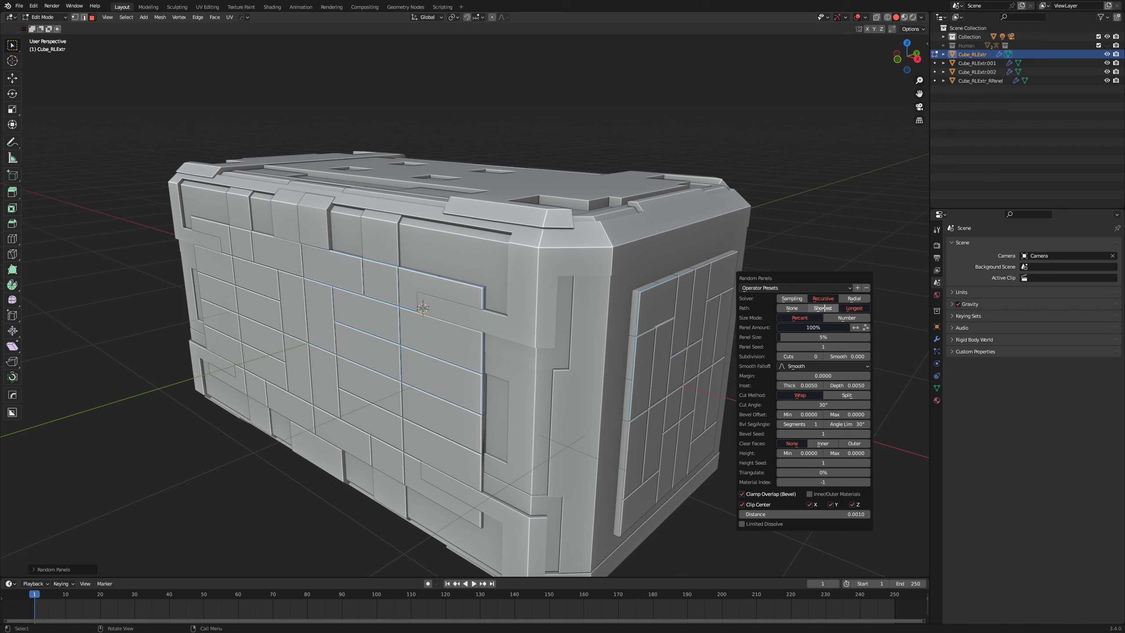
left_click(824, 308)
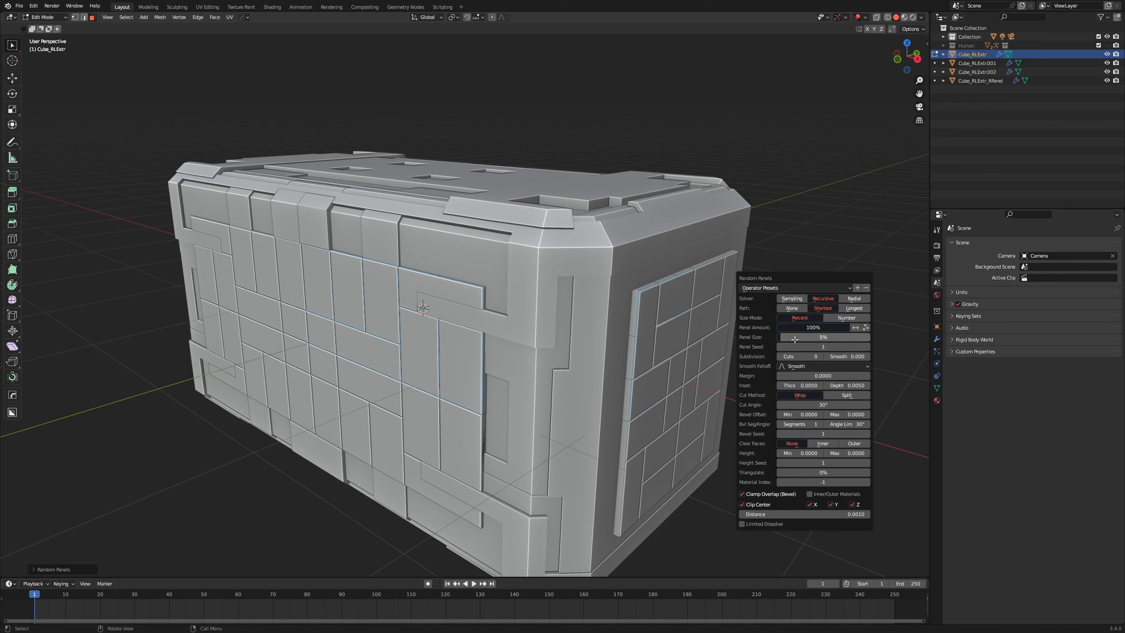
left_click_drag(823, 336, 540, 336)
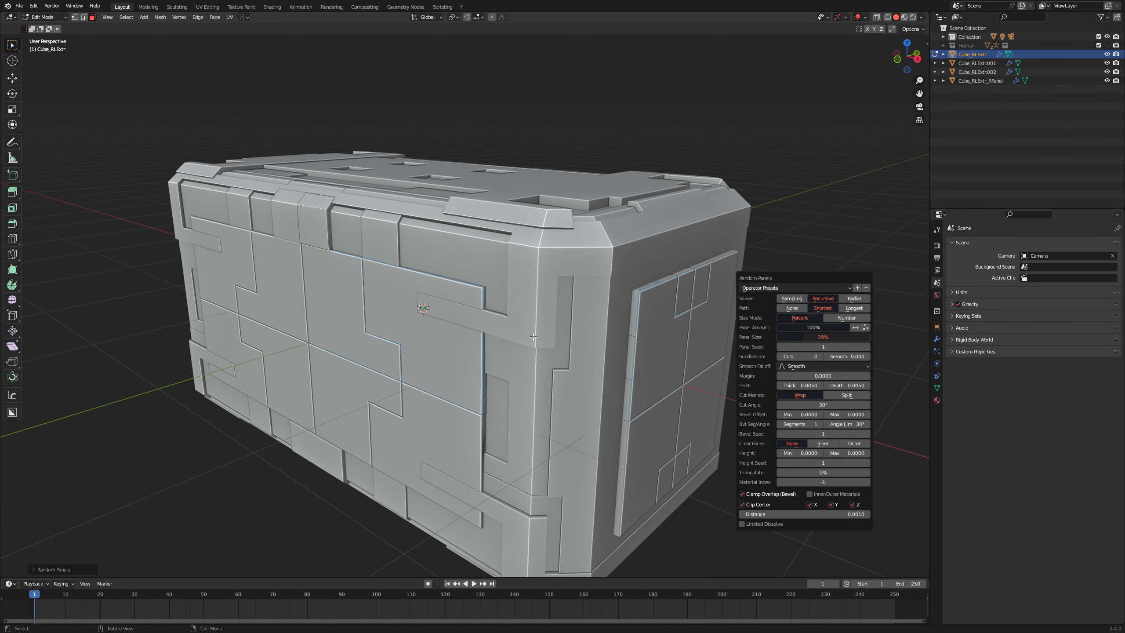
Return to Object Mode, deselect everything, and examine the new side panels and the top recesses from several angles.
middle_click_drag(342, 314, 499, 281)
scroll(495, 323, "up", 2)
scroll(495, 323, "down", 5)
key("Tab")
left_click(564, 356)
scroll(581, 333, "up", 3)
middle_click_drag(448, 320, 573, 344)
scroll(511, 334, "down", 4)
middle_click_drag(647, 337, 696, 310)
scroll(587, 396, "up", 3)
scroll(591, 345, "up", 3)
scroll(591, 345, "down", 2)
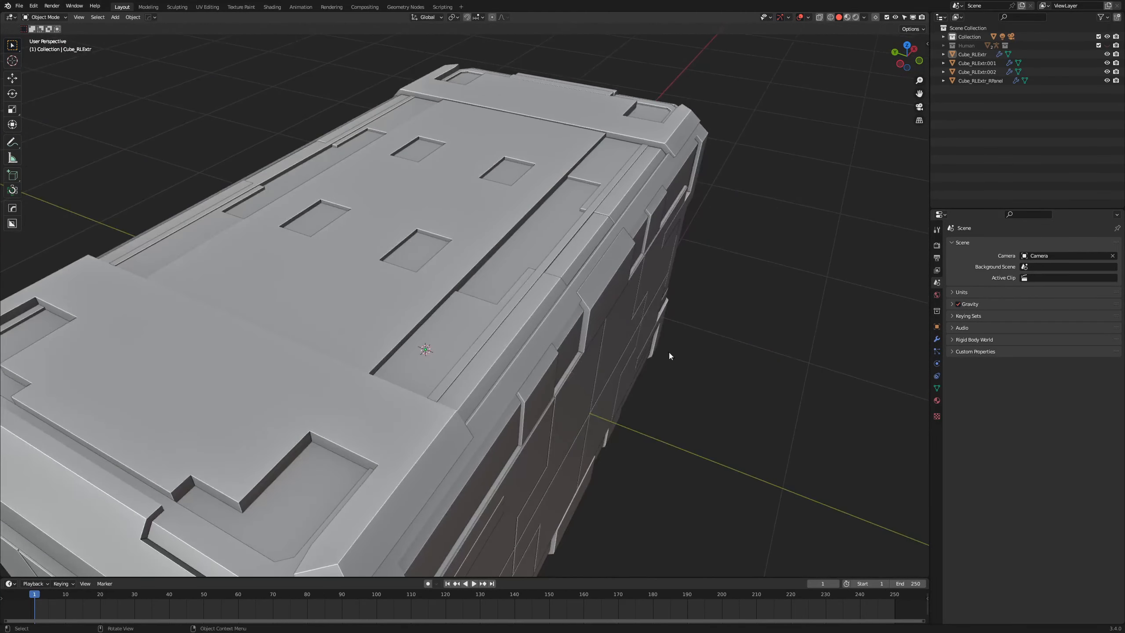
In Edit Mode on the base cube, duplicate the rectangular face beside the top recess in place and raise it along Z.
key("Tab")
middle_click_drag(668, 352, 580, 390)
middle_click_drag(448, 323, 557, 329)
left_click(569, 274)
key("shift+d")
right_click(648, 288)
middle_click_drag(509, 389, 606, 367)
scroll(606, 367, "up", 3)
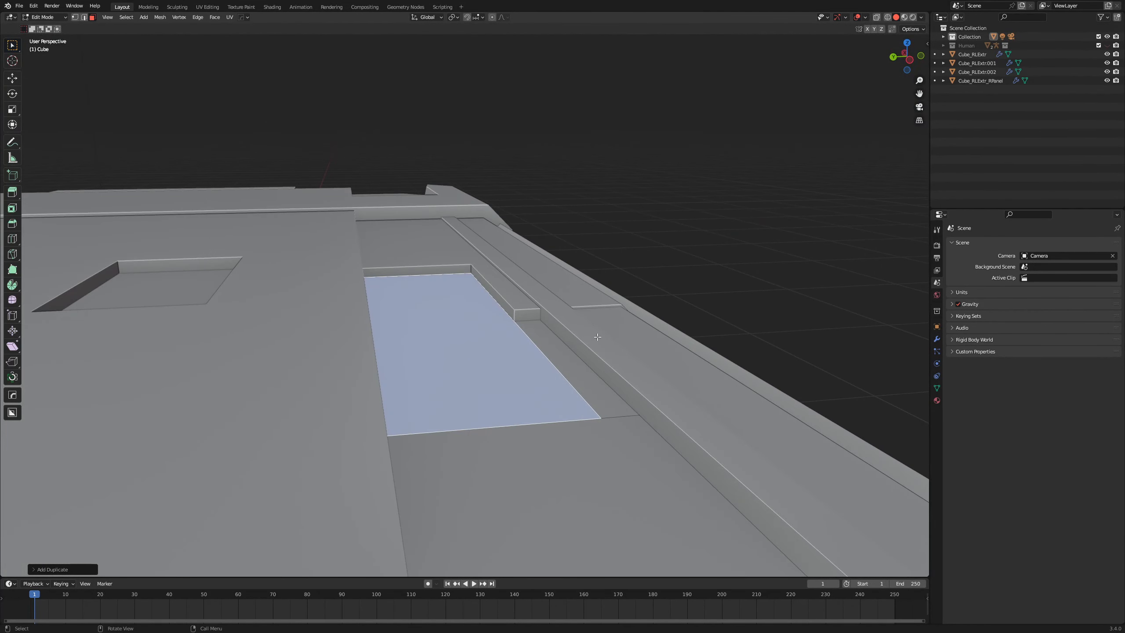
left_click(601, 315)
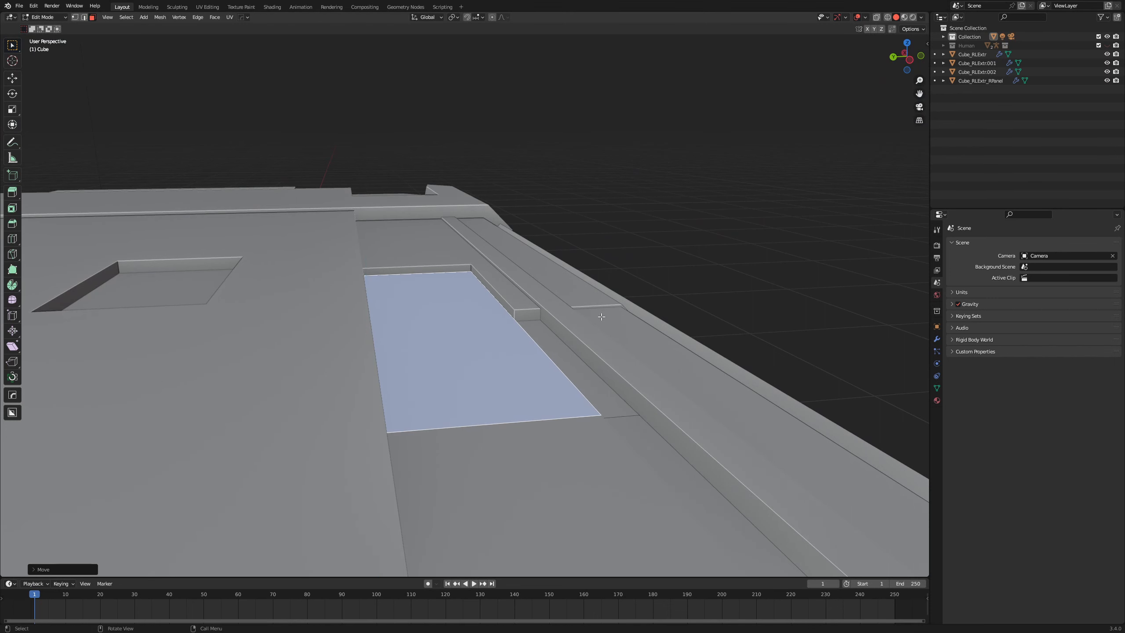
key("z")
key("z")
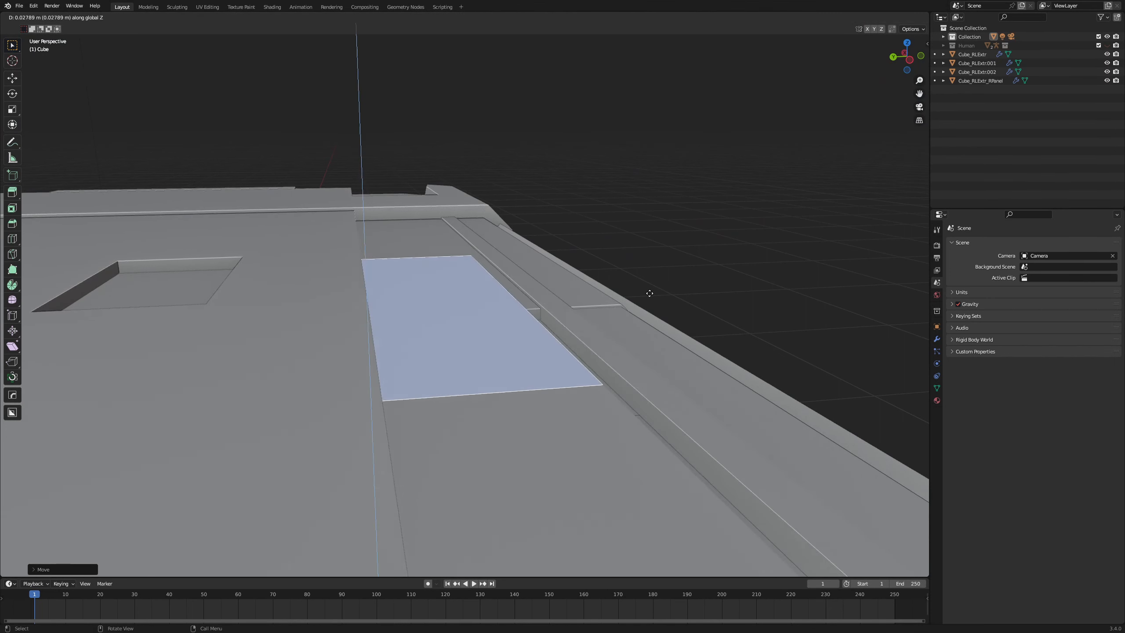
left_click(658, 281)
Build the raised duplicate into a long solid block and shift its geometry slightly along Y.
middle_click_drag(658, 282, 446, 325)
key("alt+a")
key("g")
key("y")
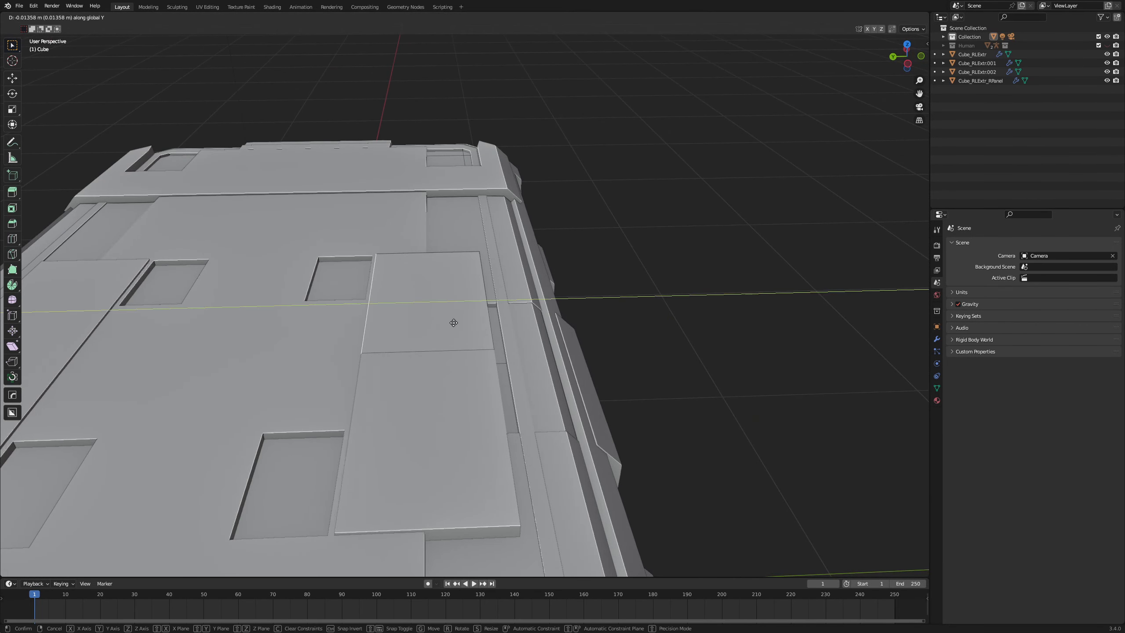
left_click(506, 335)
Bevel the upper edge at the end of the long block to give it a sloped face.
middle_click_drag(506, 335, 471, 348)
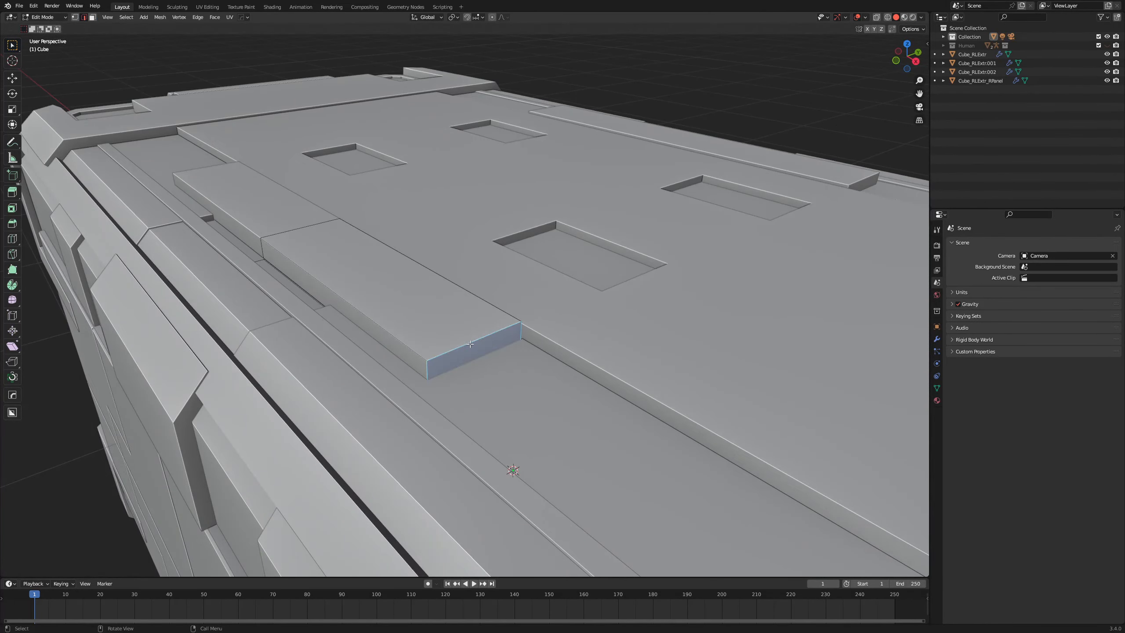
key("ctrl+b")
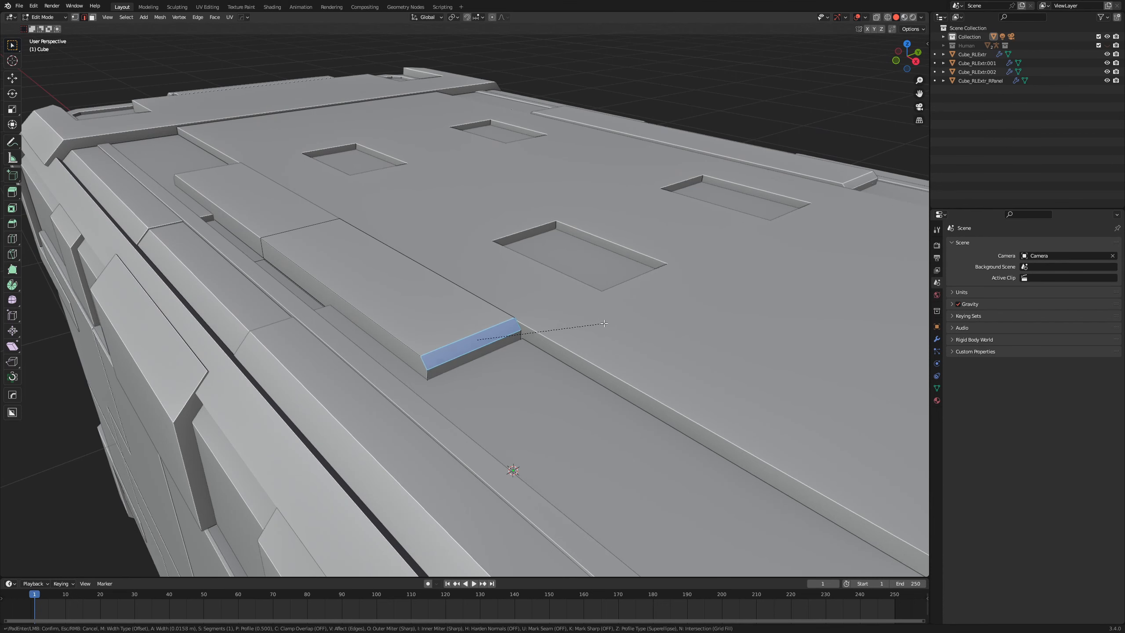
middle_click_drag(607, 325, 492, 346)
Inset the top face of the block's bevelled section by about 0.024 m.
left_click(480, 312)
scroll(556, 342, "up", 3)
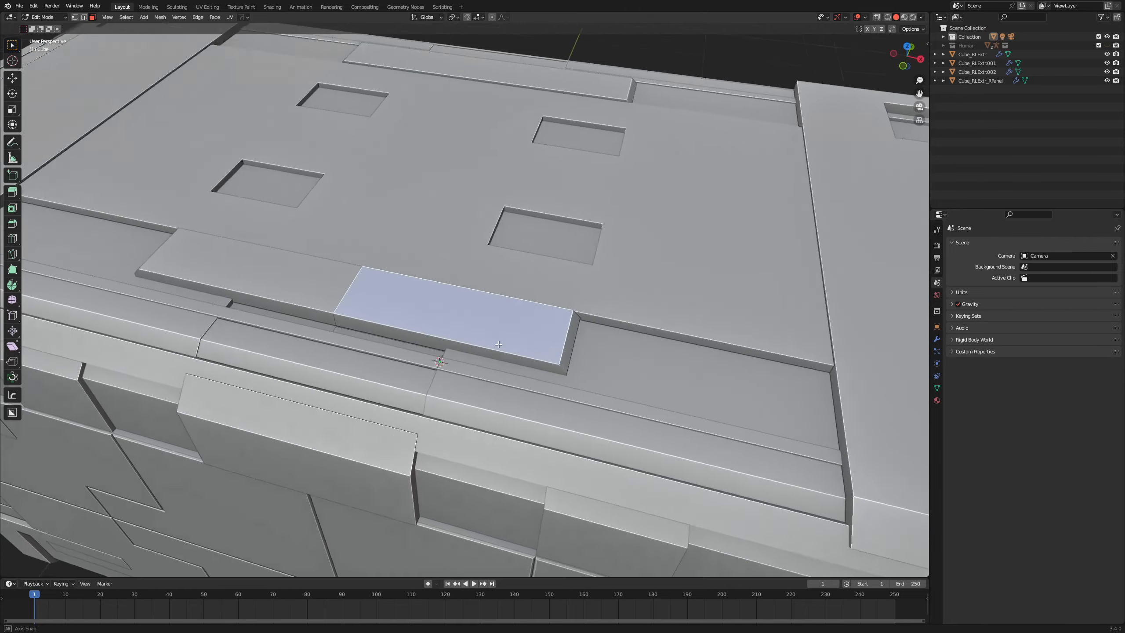
key("i")
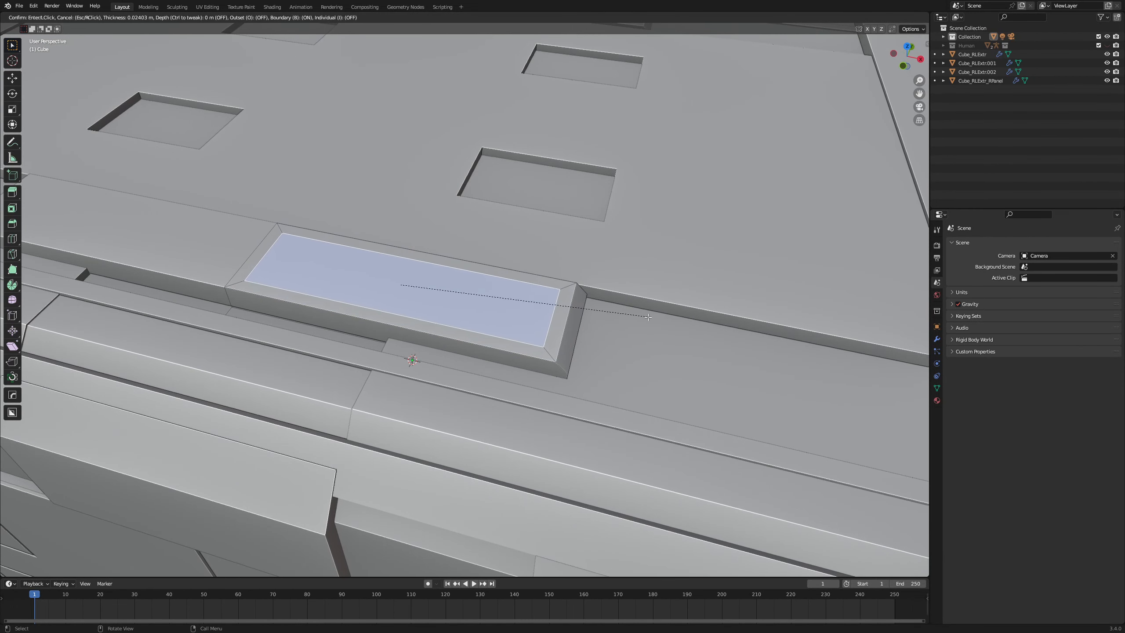
Delete the narrow rim face at the inner end of the inset, next to the block's mirror centre.
left_click(264, 251)
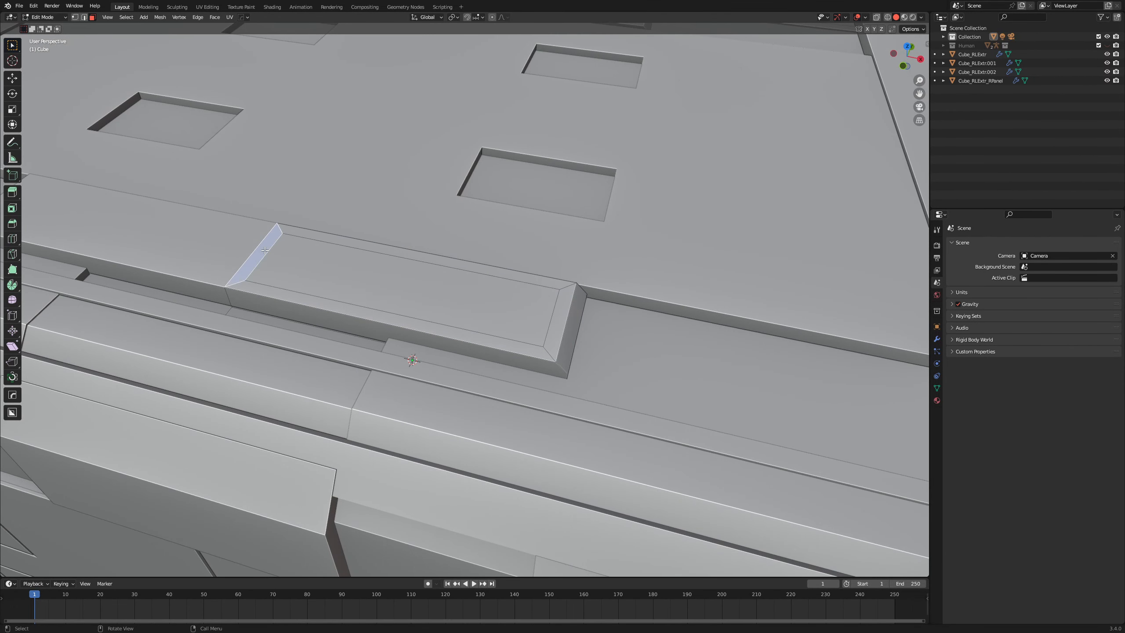
key("x")
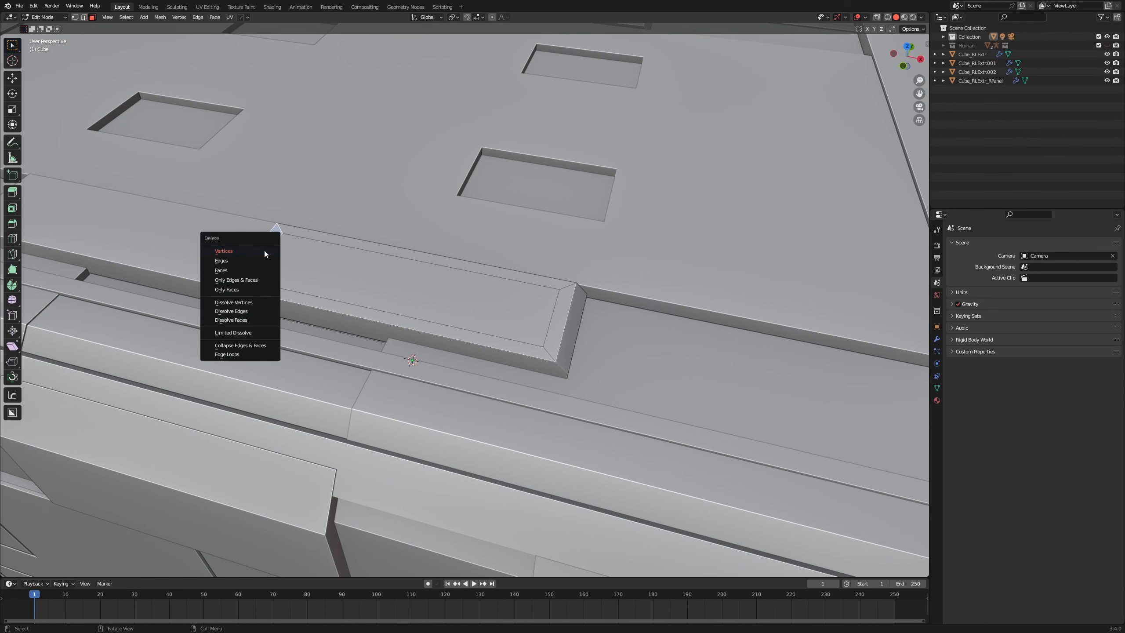
left_click(234, 268)
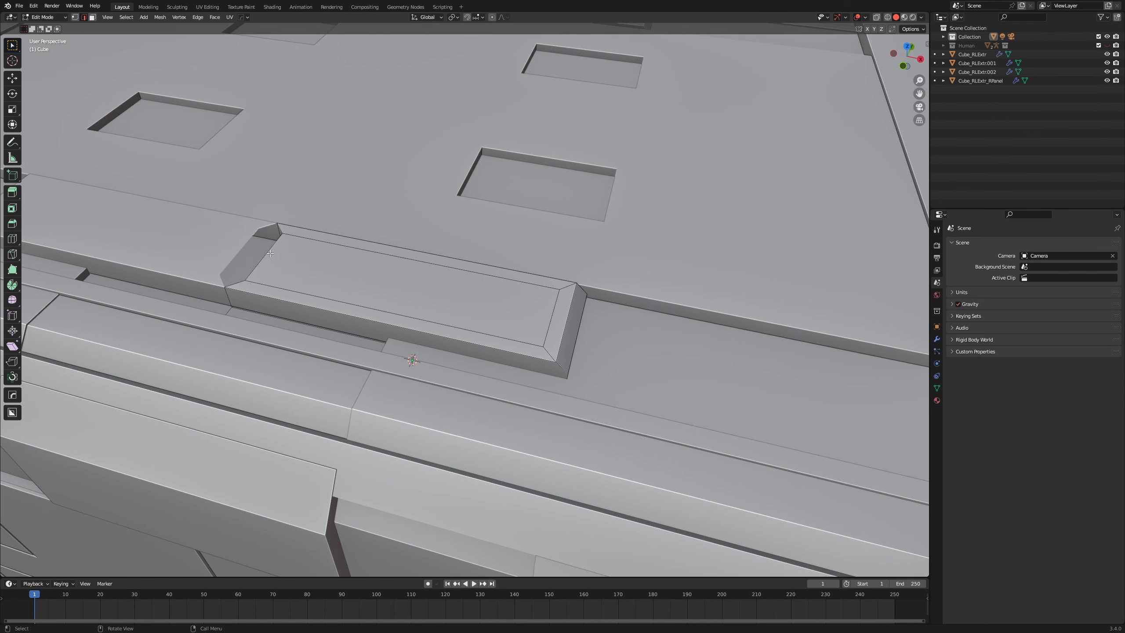
Extrude the block's inset top face downward to form a recess inside the bevelled rim.
middle_click_drag(265, 277, 405, 276, "shift")
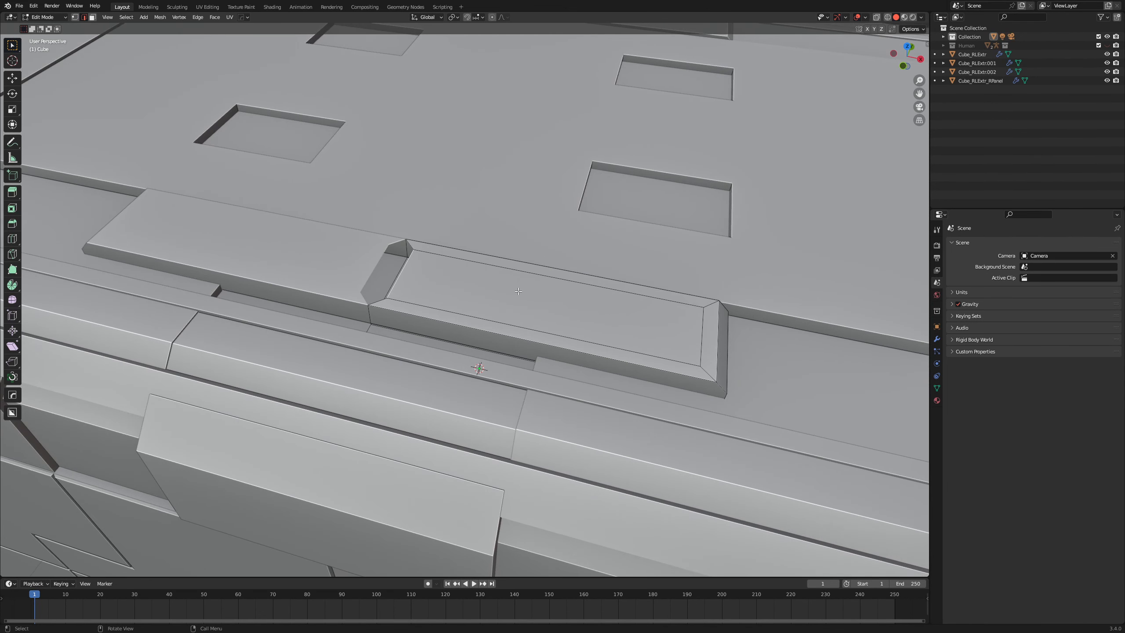
left_click(443, 295)
left_click(466, 294)
middle_click_drag(466, 294, 537, 302)
key("e")
left_click(533, 325)
Duplicate the recess floor face and divide the copy crosswise with evenly spaced loop cuts.
scroll(562, 345, "up", 3)
left_click(569, 337)
scroll(553, 321, "down", 4)
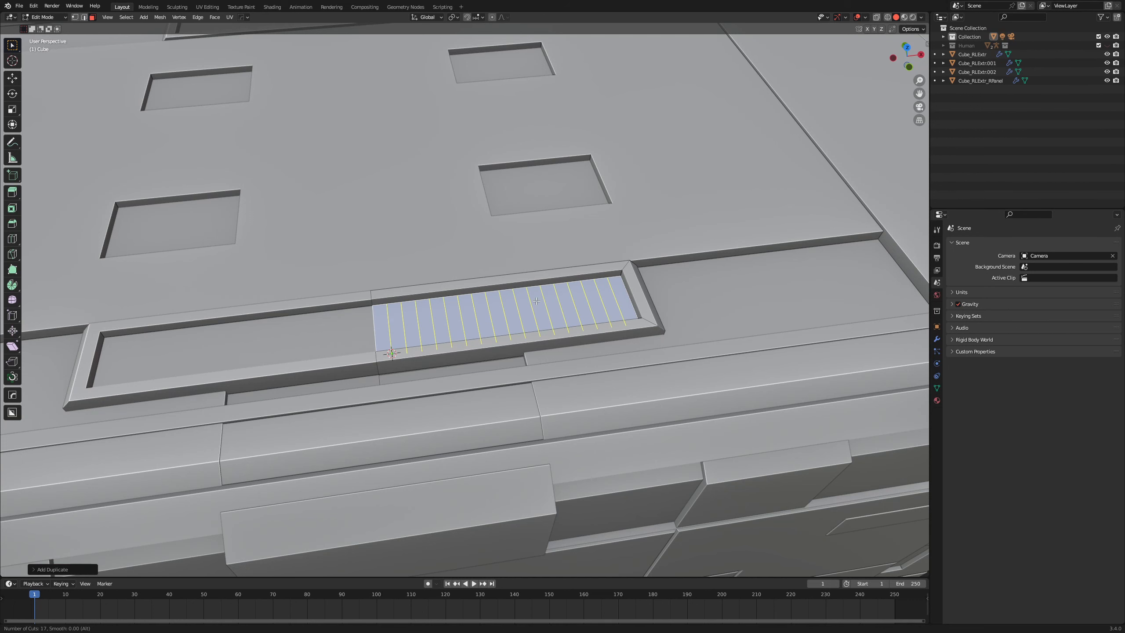
left_click(536, 301)
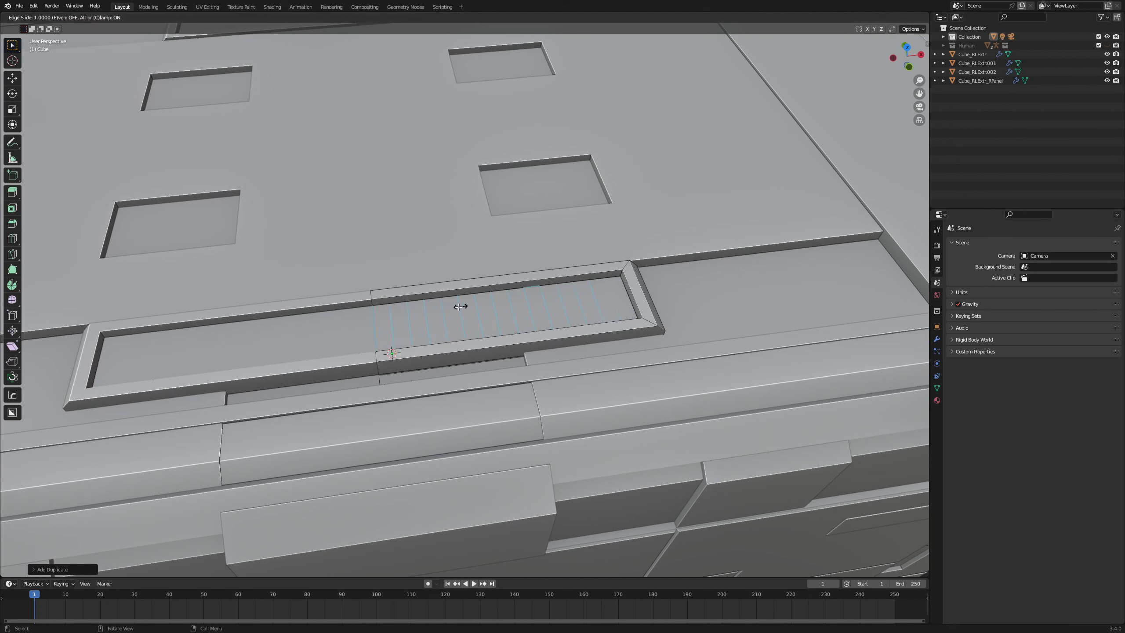
Select the whole row of strip faces in the recess and inset them individually by about 0.006 m.
left_click(615, 285, "ctrl")
middle_click_drag(615, 286, 655, 292)
scroll(686, 297, "up", 3)
key("i")
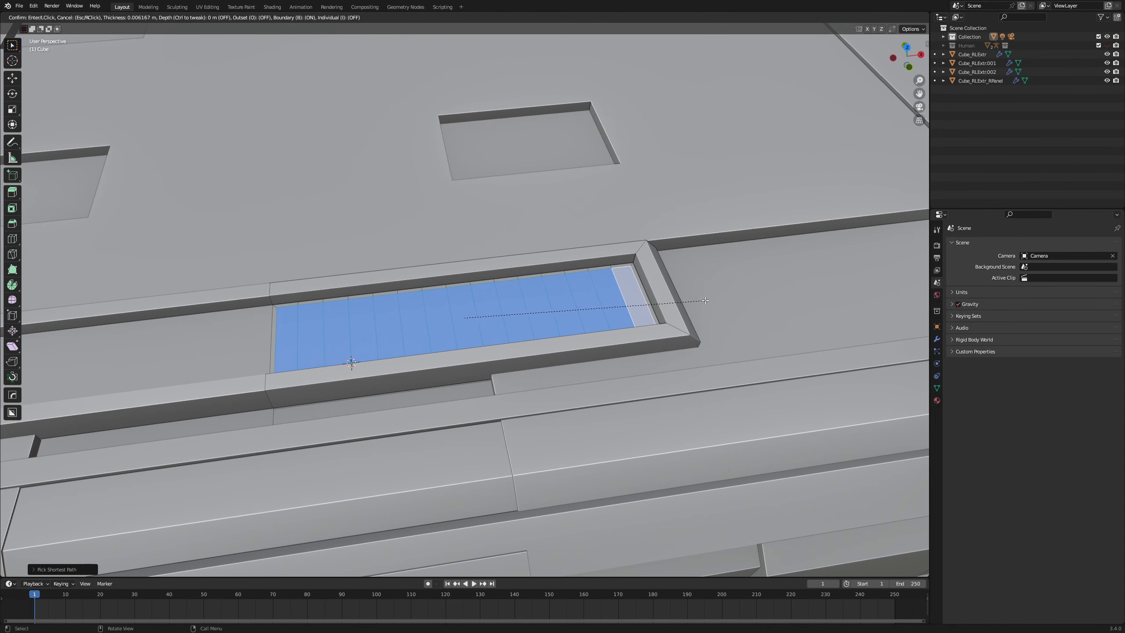
left_click(34, 570)
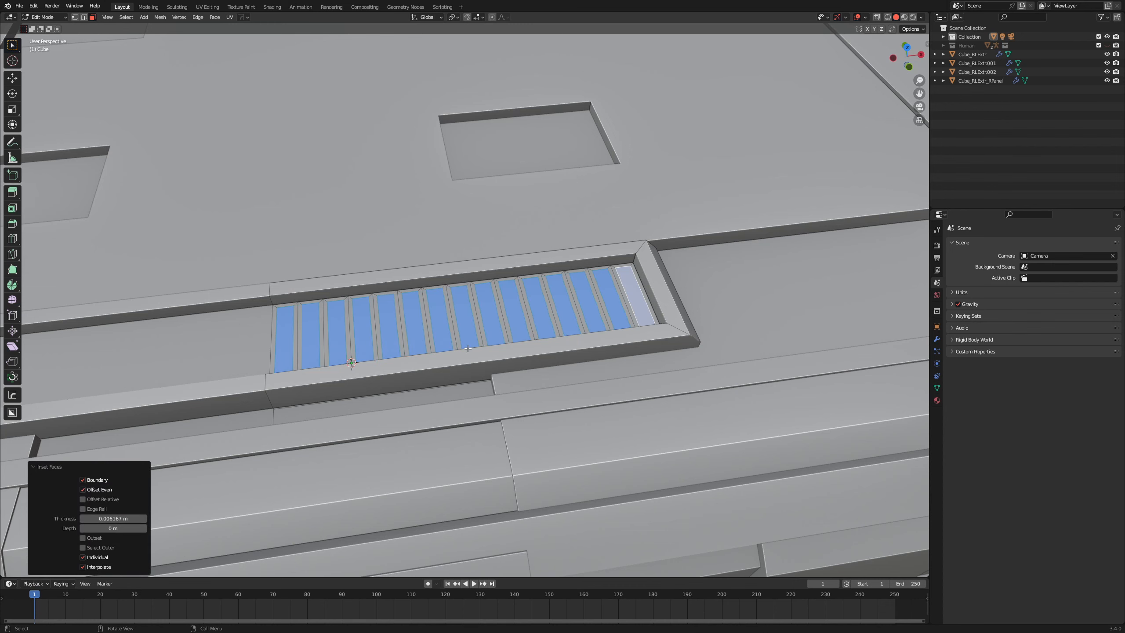
Raise the inset strip faces along Z to form the slats of a vent grille.
middle_click_drag(468, 349, 479, 340)
key("e")
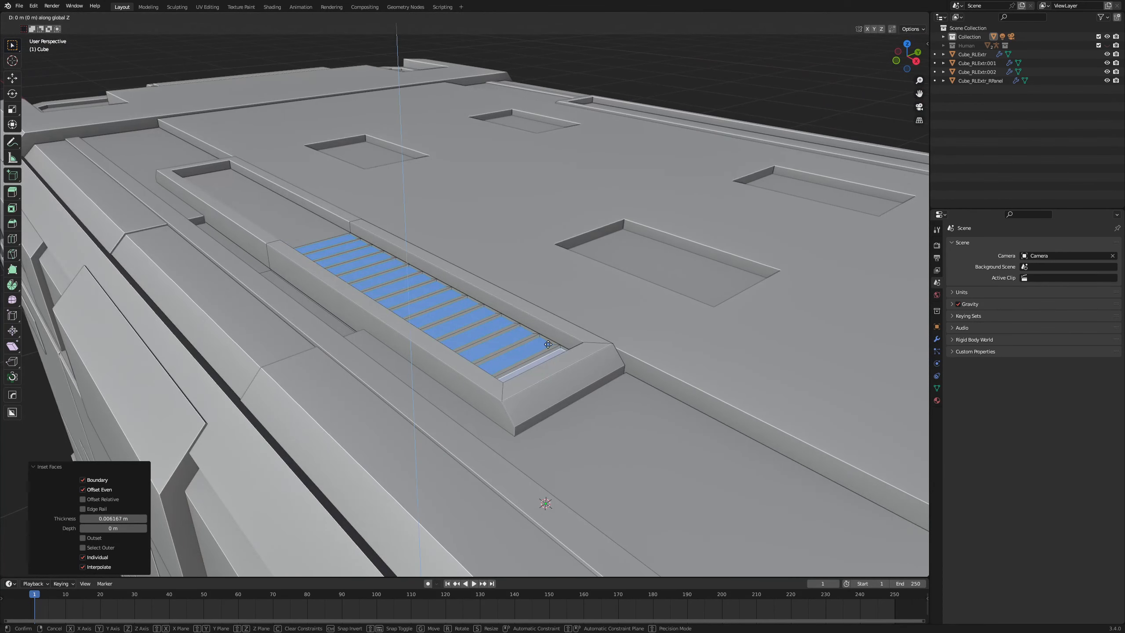
left_click(593, 329)
key("Tab")
scroll(544, 362, "down", 8)
middle_click_drag(558, 298, 547, 319)
scroll(516, 336, "up", 8)
scroll(481, 352, "down", 5)
middle_click_drag(482, 352, 480, 311)
scroll(508, 418, "up", 8)
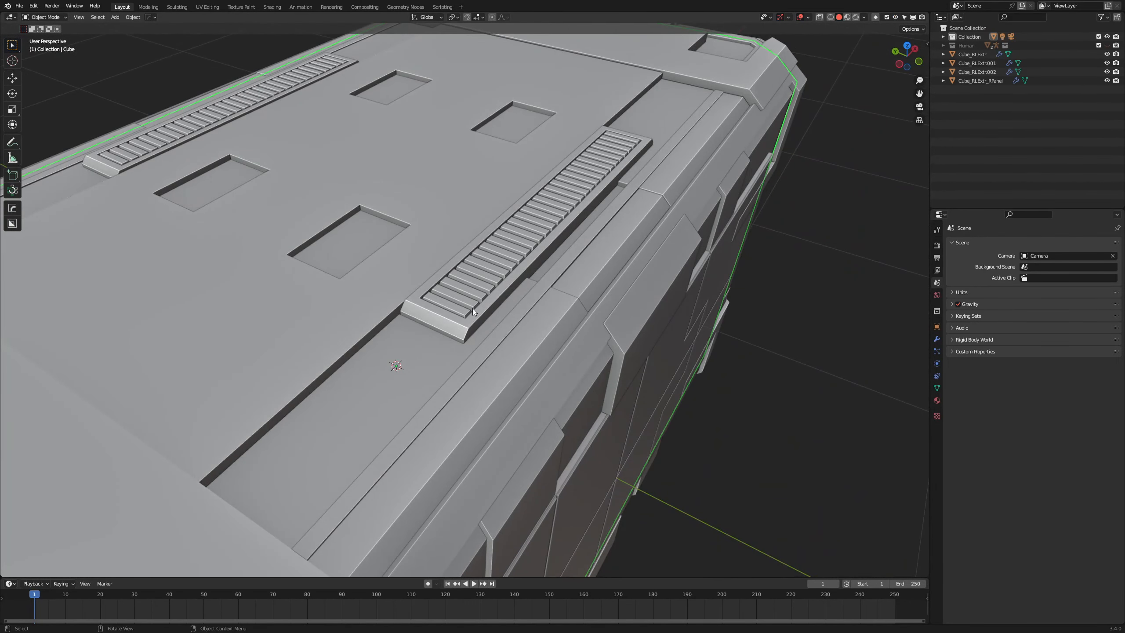
Select all linked parts of the vent block and its slats and lower them along Z.
key("Tab")
key("shift+l")
key("l")
middle_click_drag(566, 234, 457, 387)
left_click(455, 391)
key("l")
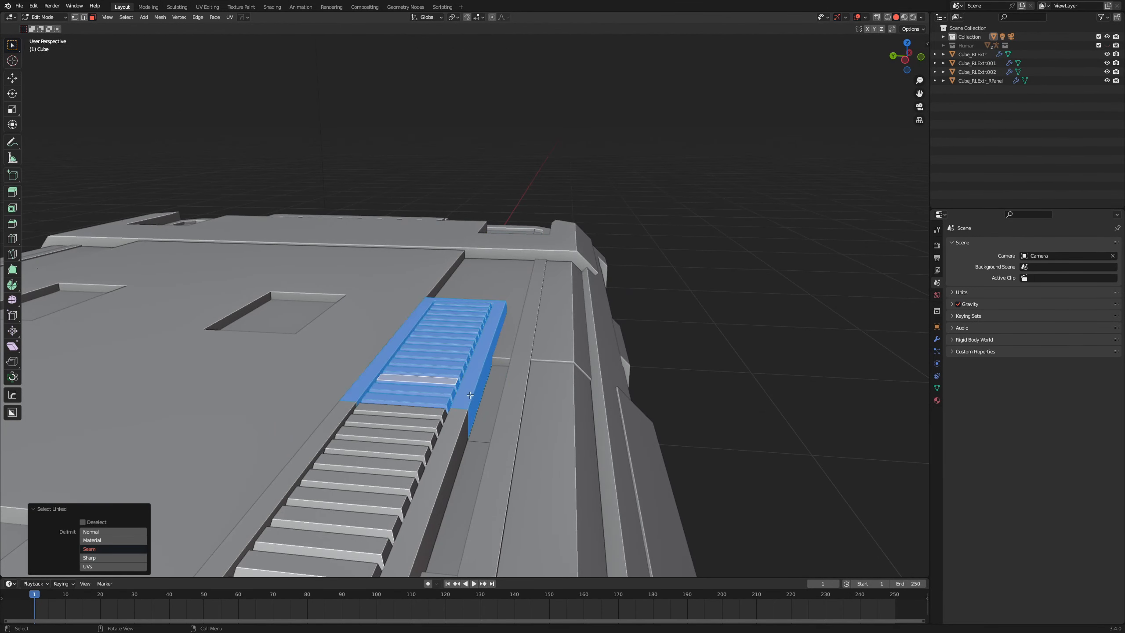
key("z")
left_click(509, 366)
key("Tab")
On the top end cap, duplicate the inner wall face of the corner recess and offset the copy about 0.02 m along X.
scroll(632, 359, "down", 5)
middle_click_drag(632, 359, 448, 338)
scroll(527, 392, "up", 5)
scroll(447, 385, "up", 3)
left_click(421, 361)
key("Tab")
scroll(412, 341, "up", 5)
left_click(400, 324)
scroll(449, 337, "up", 4)
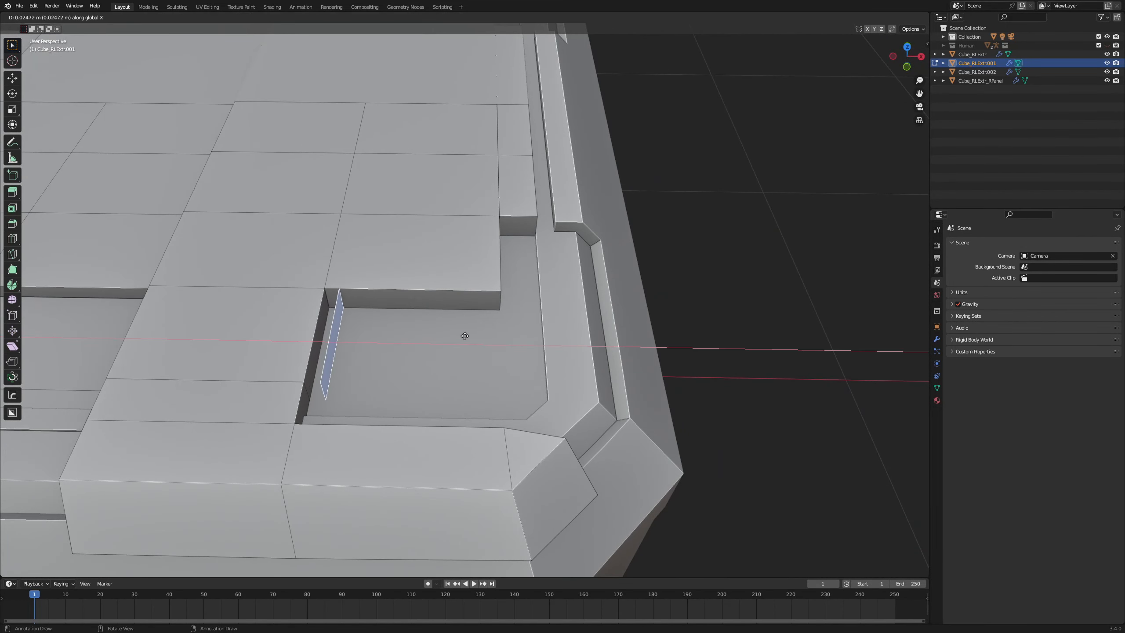
left_click(457, 335)
Extrude the duplicated wall face into a block inside the corner recess and adjust its outer side face along Y.
middle_click_drag(457, 336, 492, 299)
key("e")
left_click(567, 359)
left_click(466, 287)
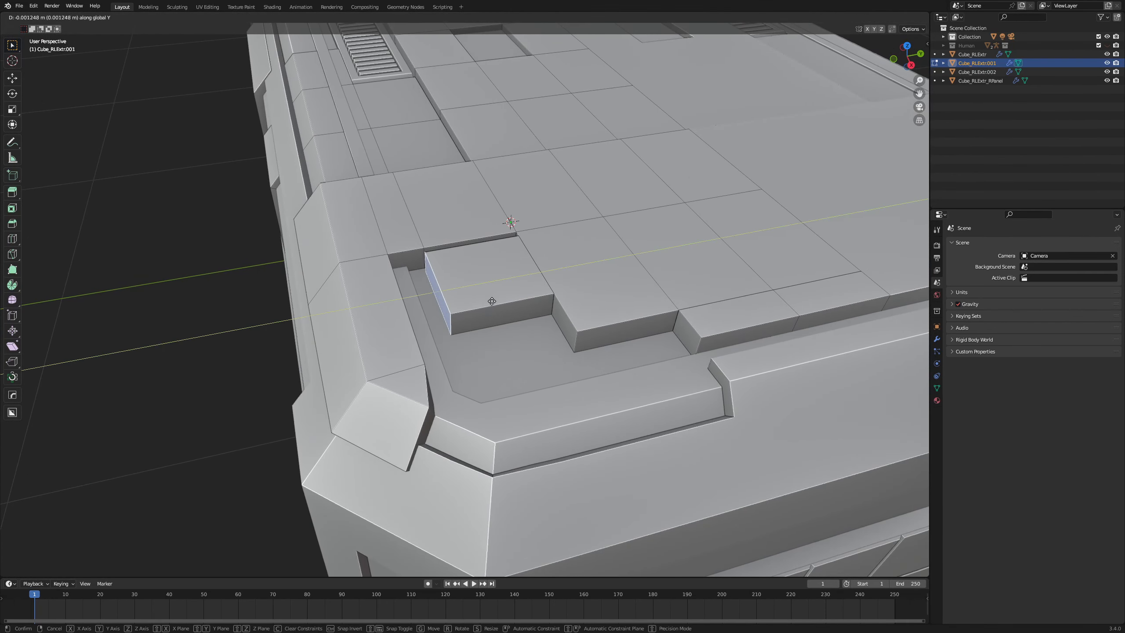
left_click(481, 311)
Bevel the upper edge at the corner block's front end and adjust the slope by moving its long edges.
middle_click_drag(456, 324, 445, 344)
key("2")
left_click(563, 326)
scroll(448, 342, "up", 5)
left_click(431, 329, "shift")
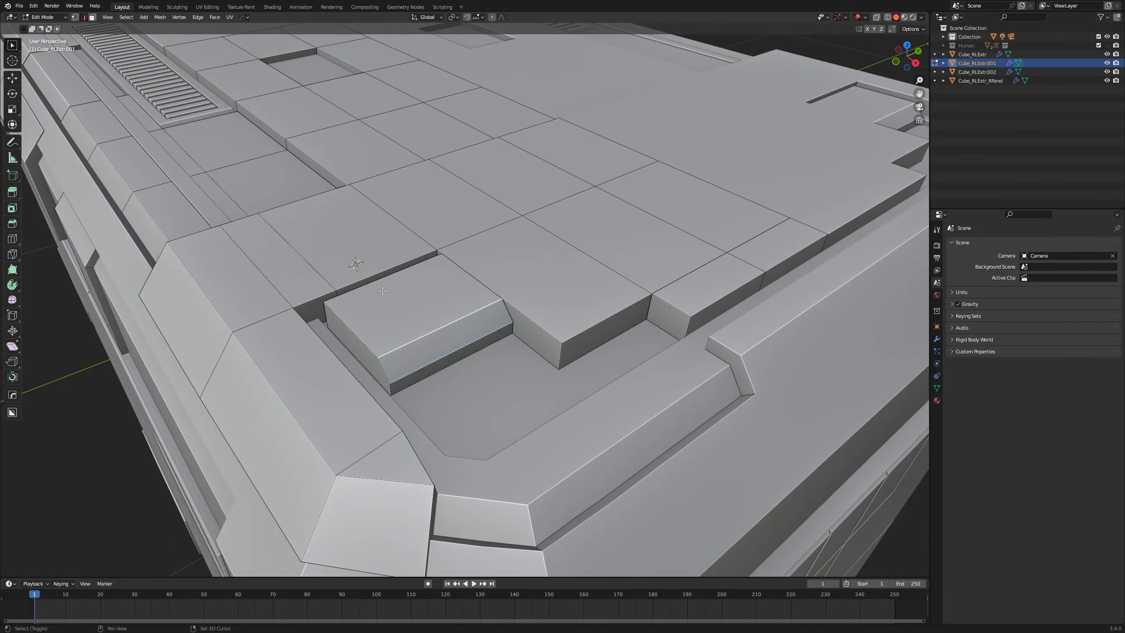
scroll(401, 305, "down", 5)
middle_click_drag(401, 305, 540, 349)
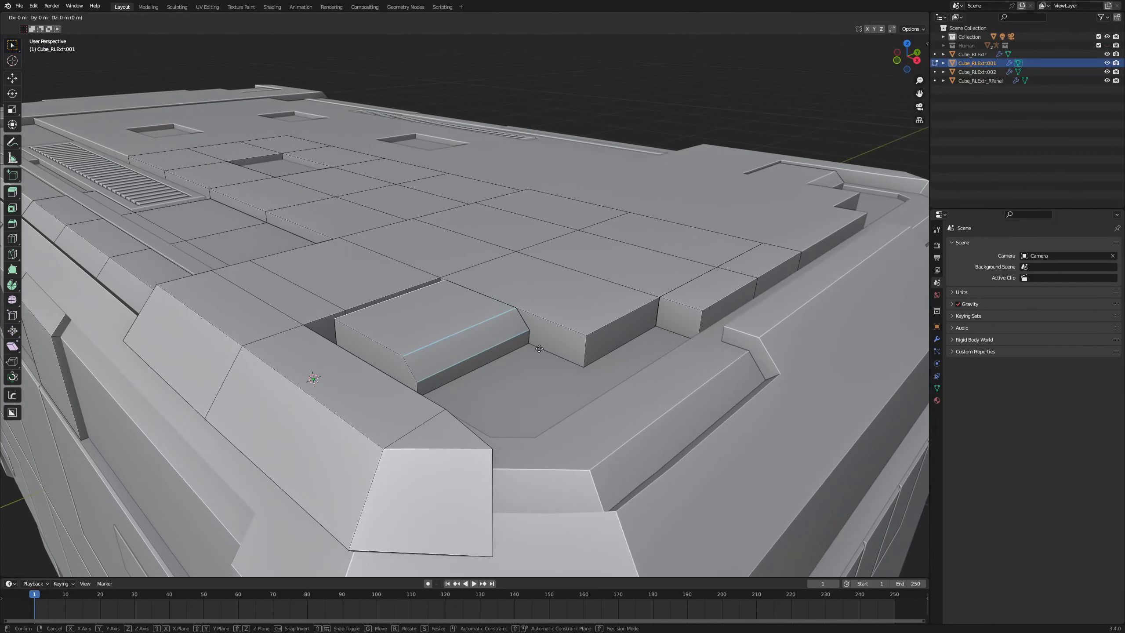
left_click(562, 339)
Lengthen the corner block by moving its bevelled end about 0.046 m along X.
scroll(562, 339, "down", 5)
middle_click_drag(562, 339, 457, 344)
scroll(502, 355, "up", 3)
scroll(562, 338, "up", 3)
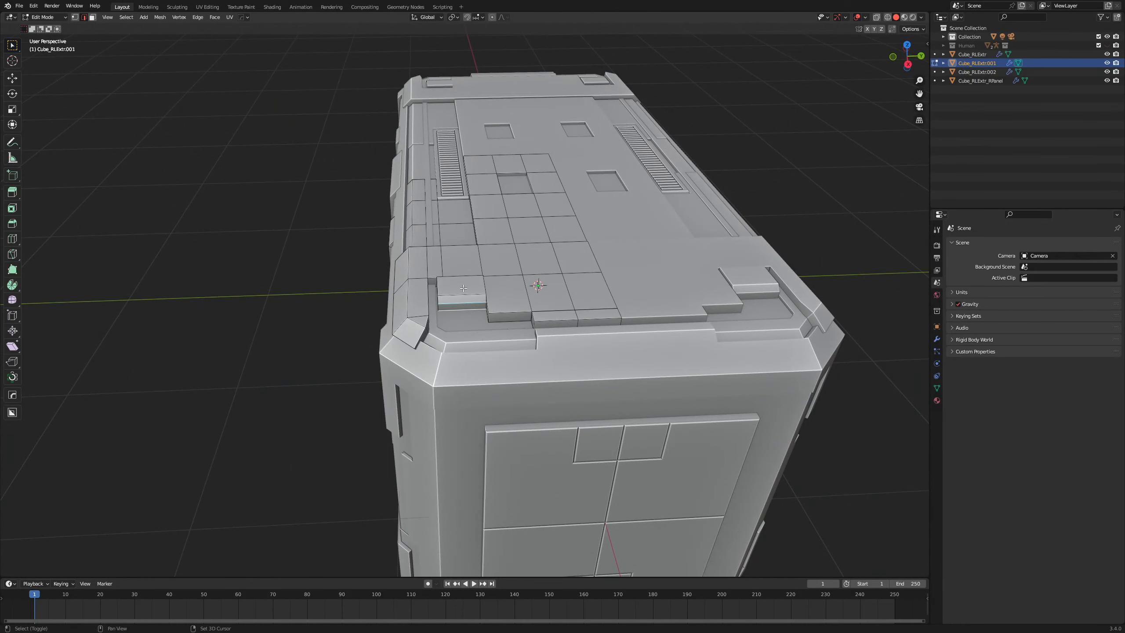
middle_click_drag(462, 291, 550, 338)
middle_click_drag(557, 355, 524, 341, "shift")
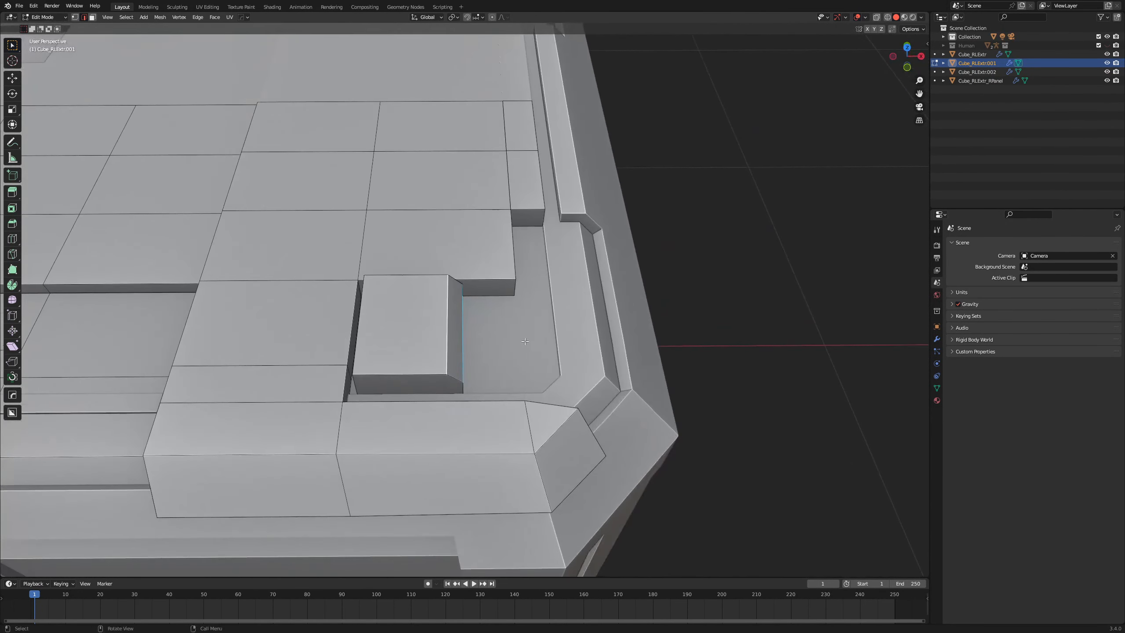
key("g")
key("x")
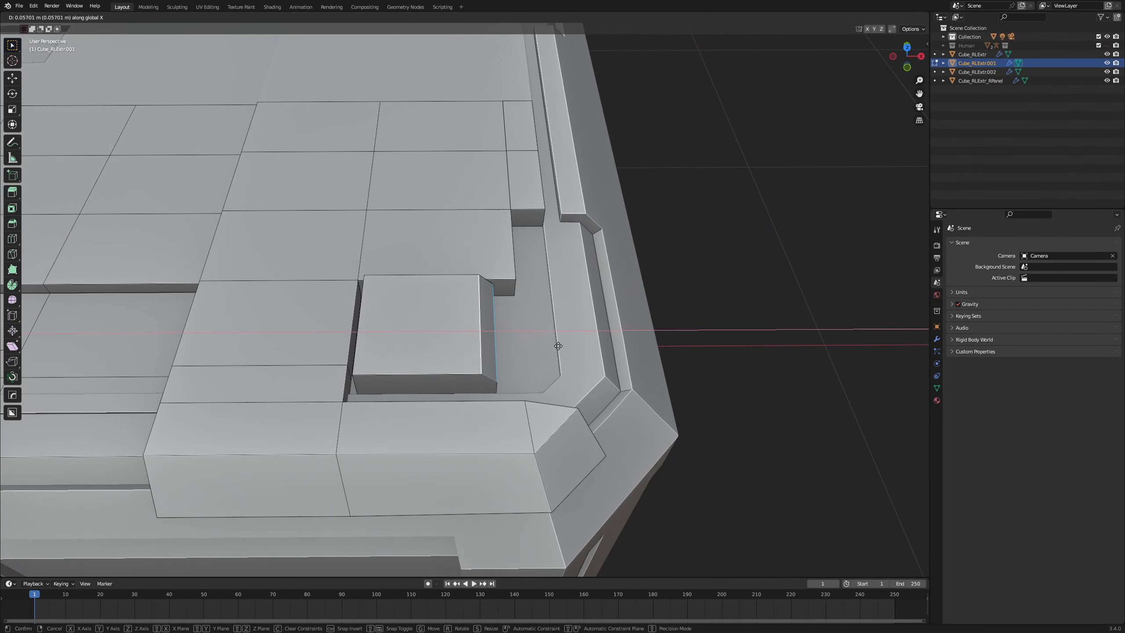
left_click(550, 346)
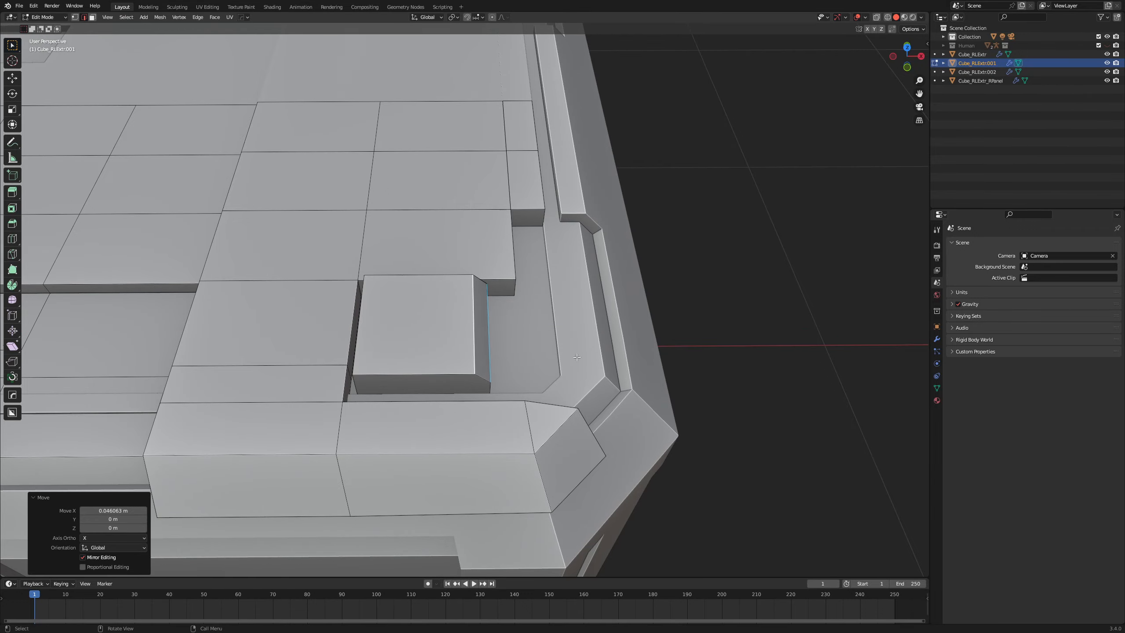
Bevel the corner block's upper edge along its rear end, facing the middle of the box.
scroll(550, 345, "down", 6)
middle_click_drag(550, 346, 489, 329)
scroll(634, 351, "up", 5)
scroll(489, 329, "up", 2)
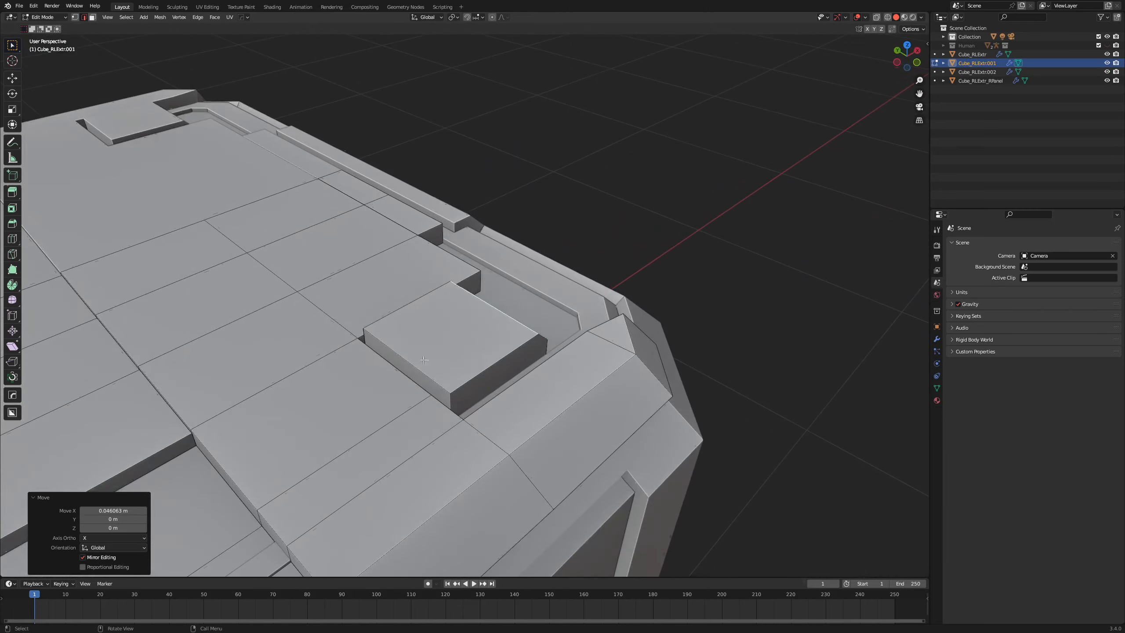
left_click(410, 361)
scroll(409, 361, "up", 1)
key("ctrl+b")
left_click(546, 335)
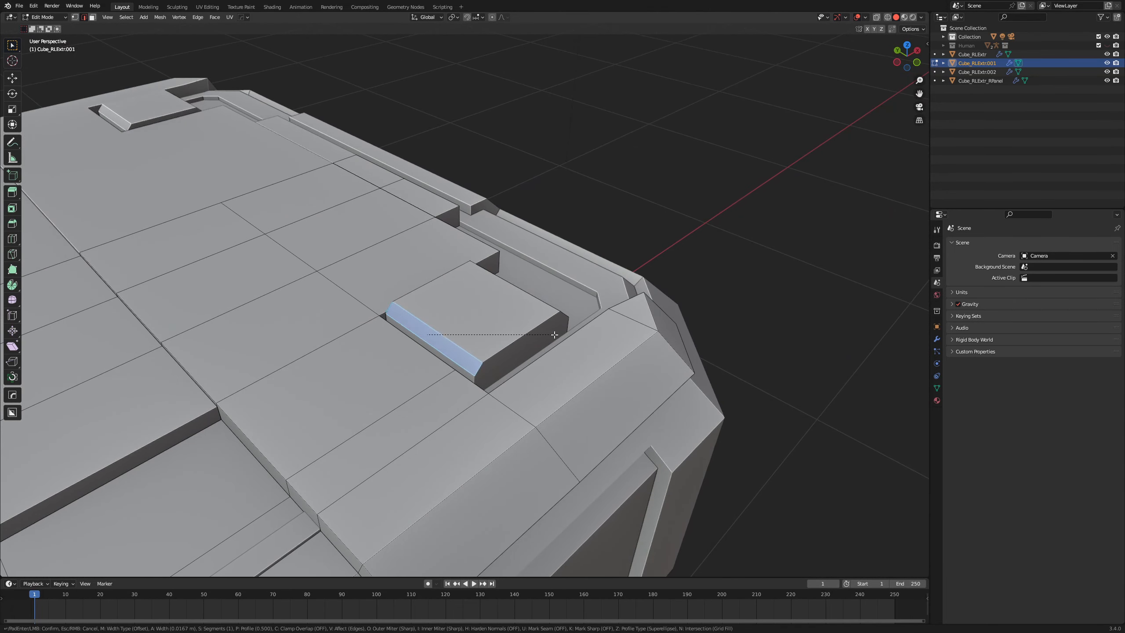
key("Tab")
Examine the whole box from several angles to check the corner blocks and vent grilles.
scroll(546, 335, "down", 4)
middle_click_drag(545, 334, 567, 323)
scroll(696, 367, "down", 3)
scroll(655, 369, "down", 2)
left_click(655, 369)
scroll(567, 321, "up", 3)
scroll(488, 313, "down", 3)
middle_click_drag(489, 314, 490, 351)
scroll(636, 334, "up", 3)
Duplicate the floor face of one rectangular recess in the central top panel and raise the copy about 0.032 m along Z.
left_click(501, 313)
key("Tab")
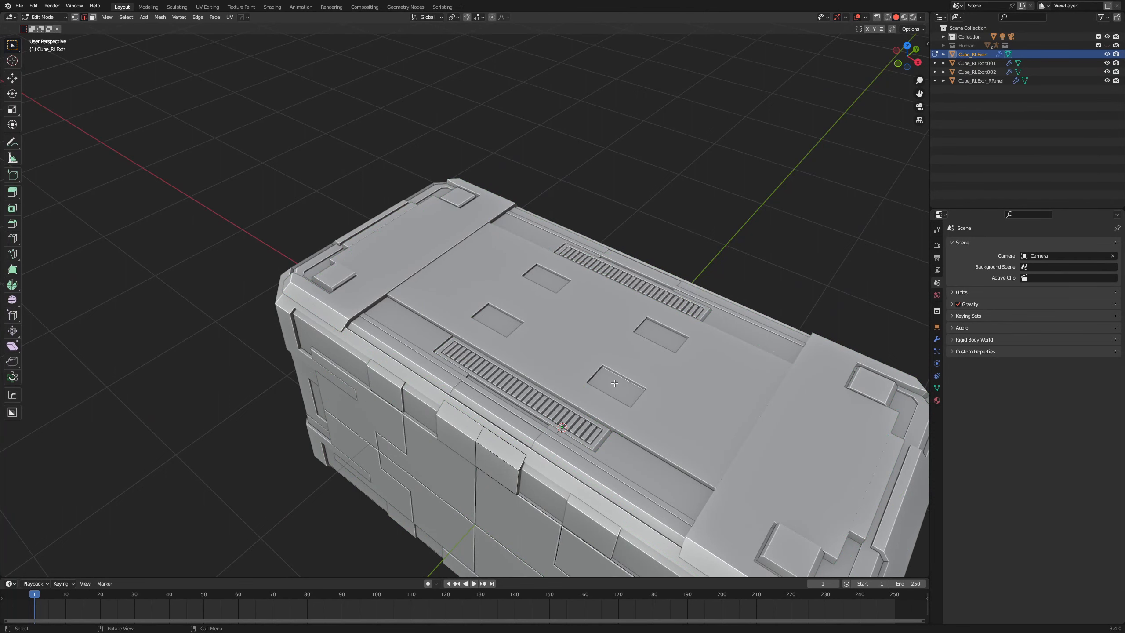
middle_click_drag(615, 387, 446, 372)
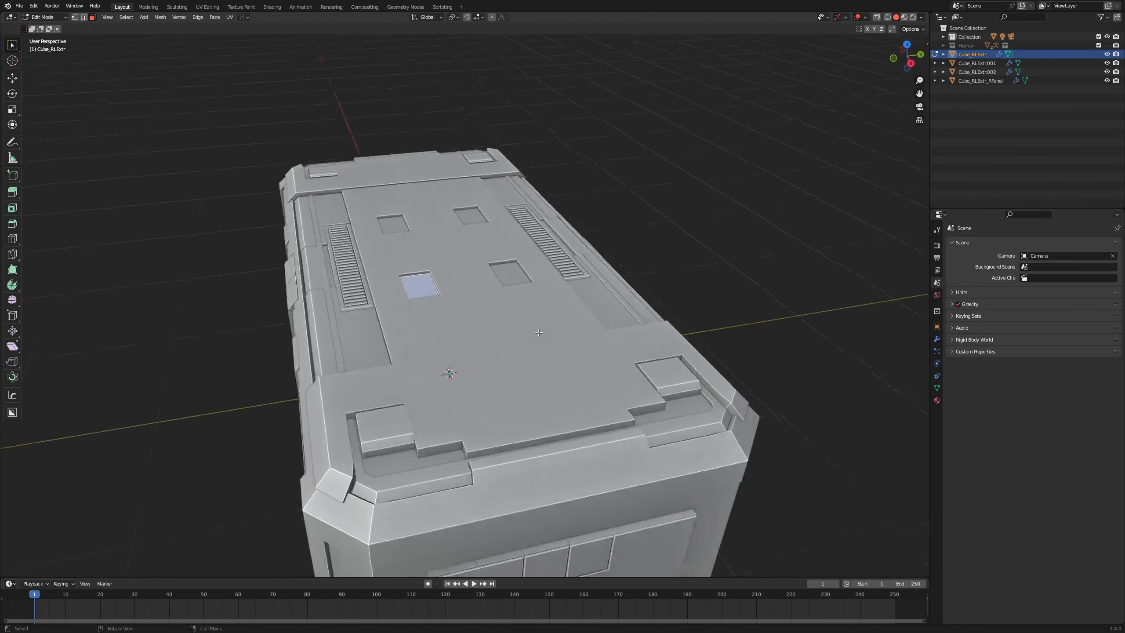
scroll(584, 365, "up", 4)
key("g")
key("z")
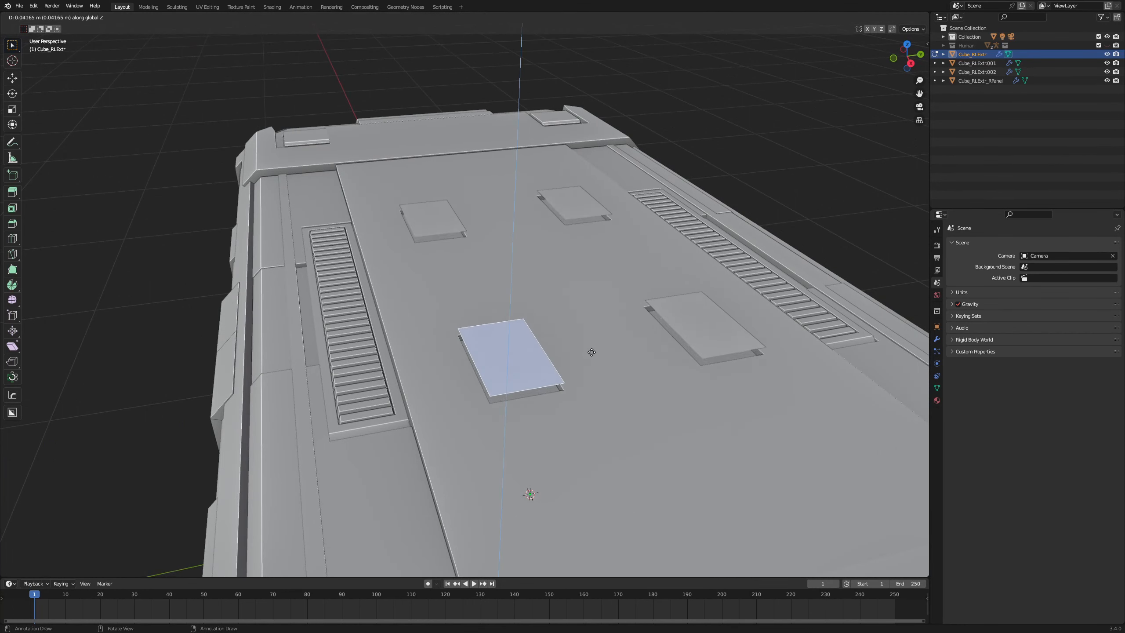
left_click(593, 355)
Scale the duplicated recess face to 0.826 and lower it about 0.028 m along Z.
key("s")
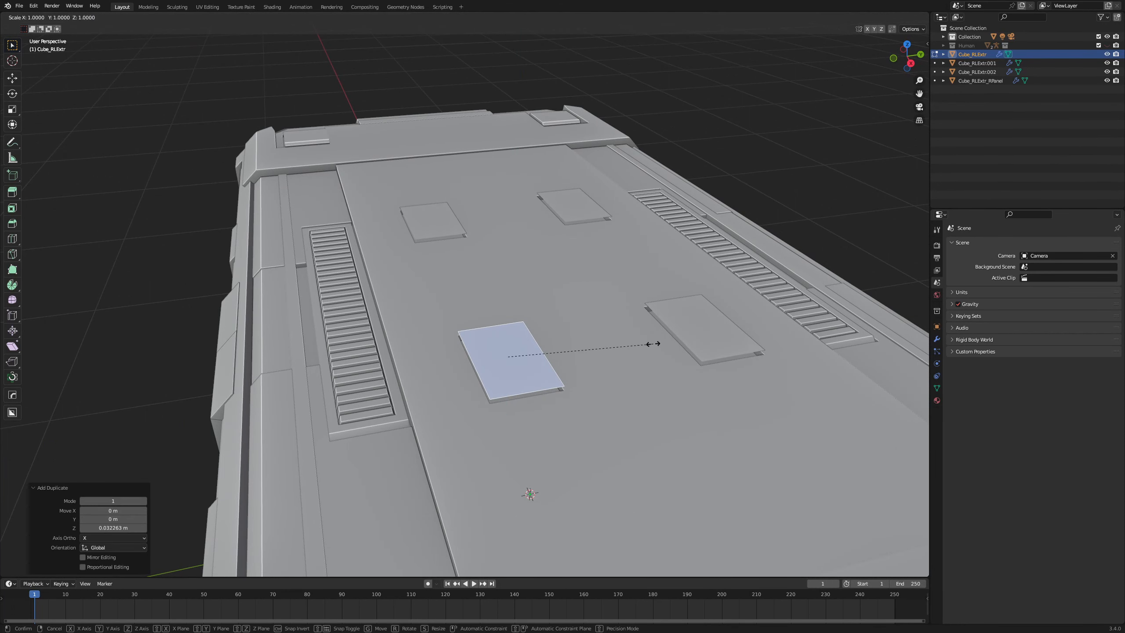
left_click(626, 348)
key("g")
key("z")
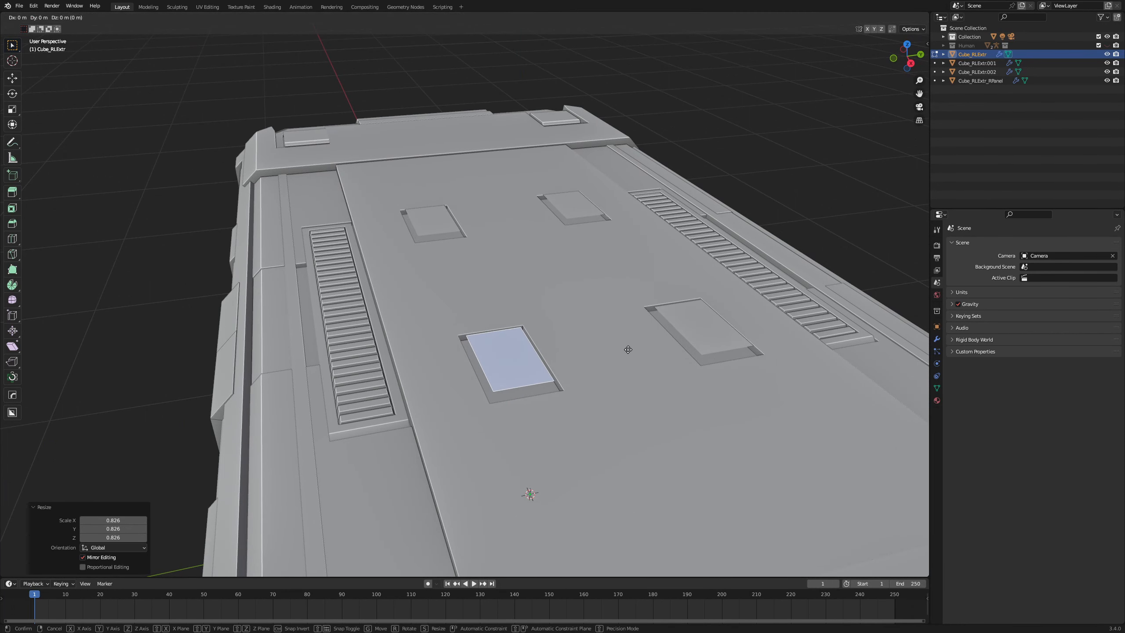
left_click(635, 359)
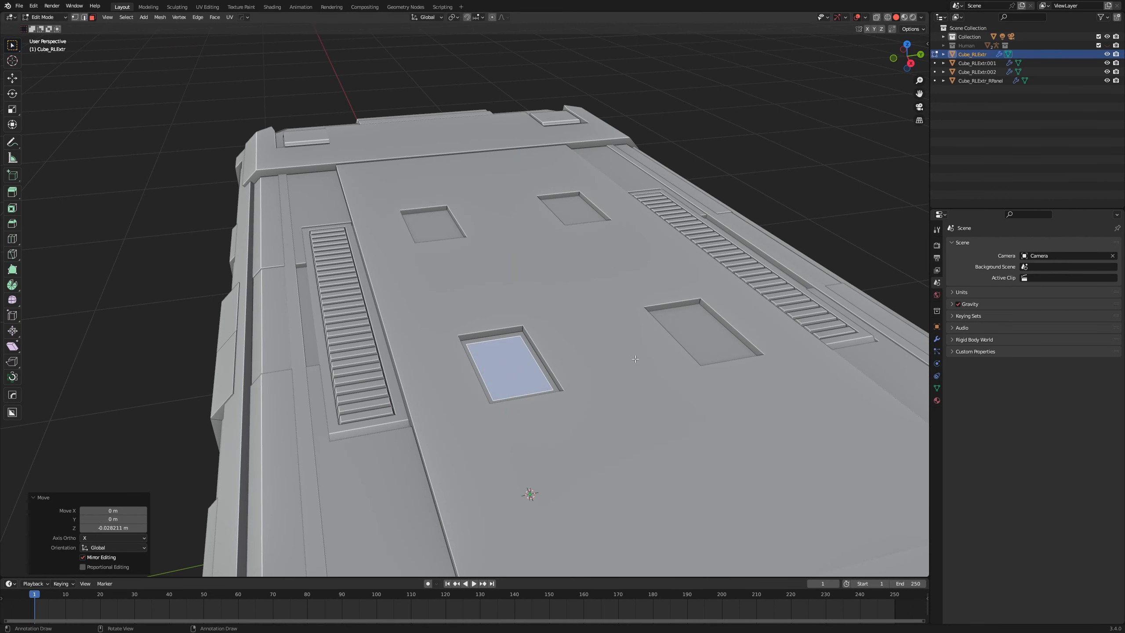
Extrude the scaled face up about 0.019 m and inset its top by about 0.015 m.
key("e")
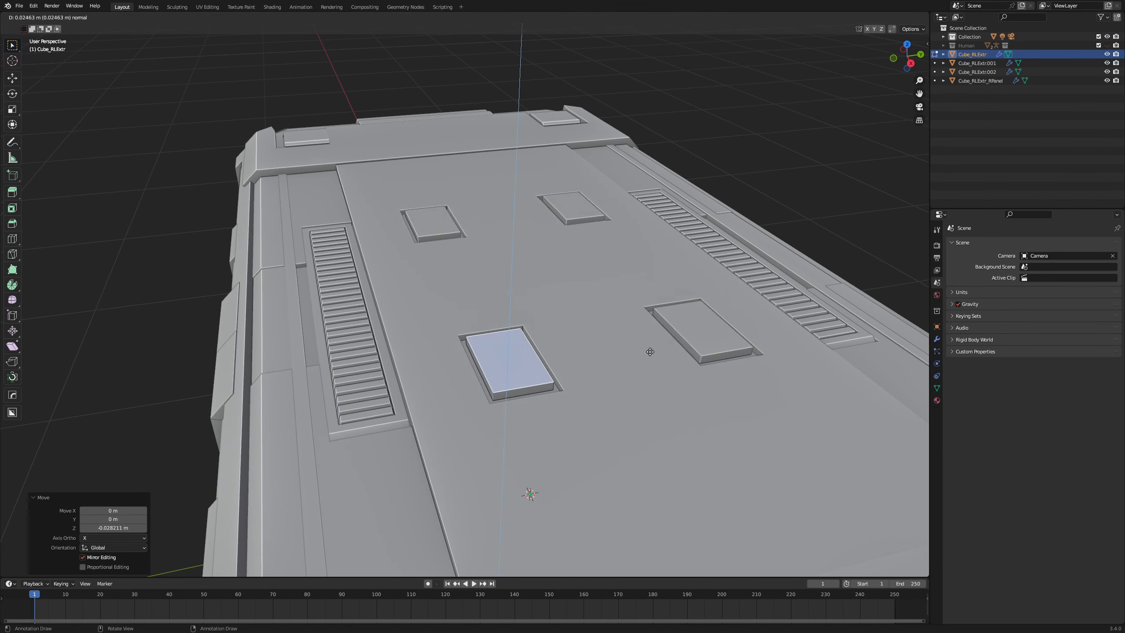
left_click(650, 353)
key("i")
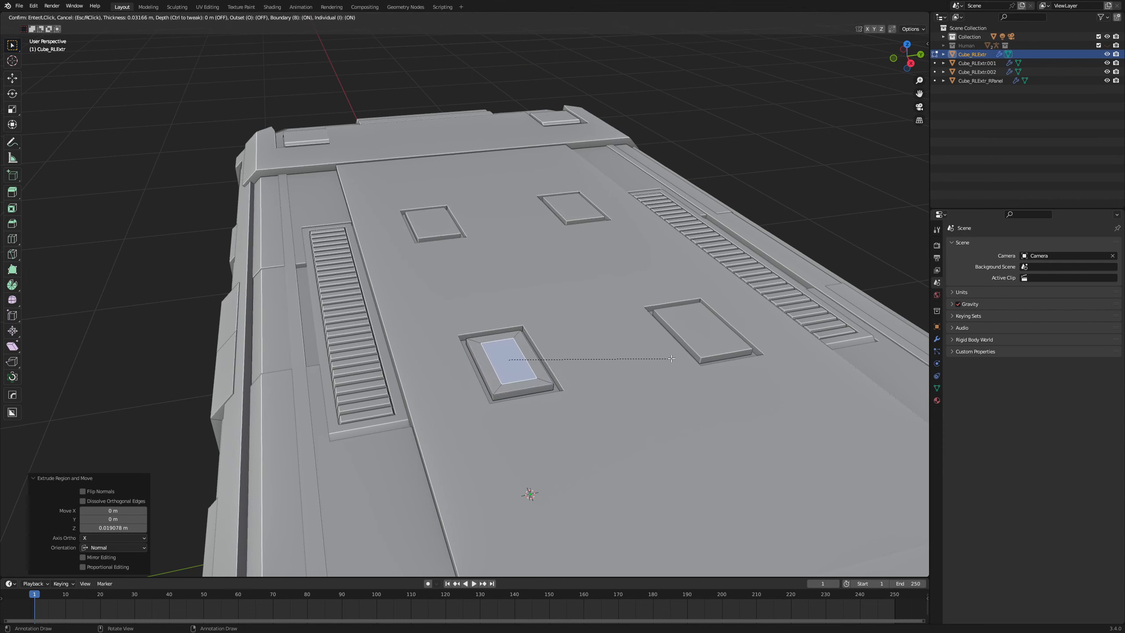
left_click(678, 359)
Extrude the inset top face of the small recess block down by about 0.014 m.
key("e")
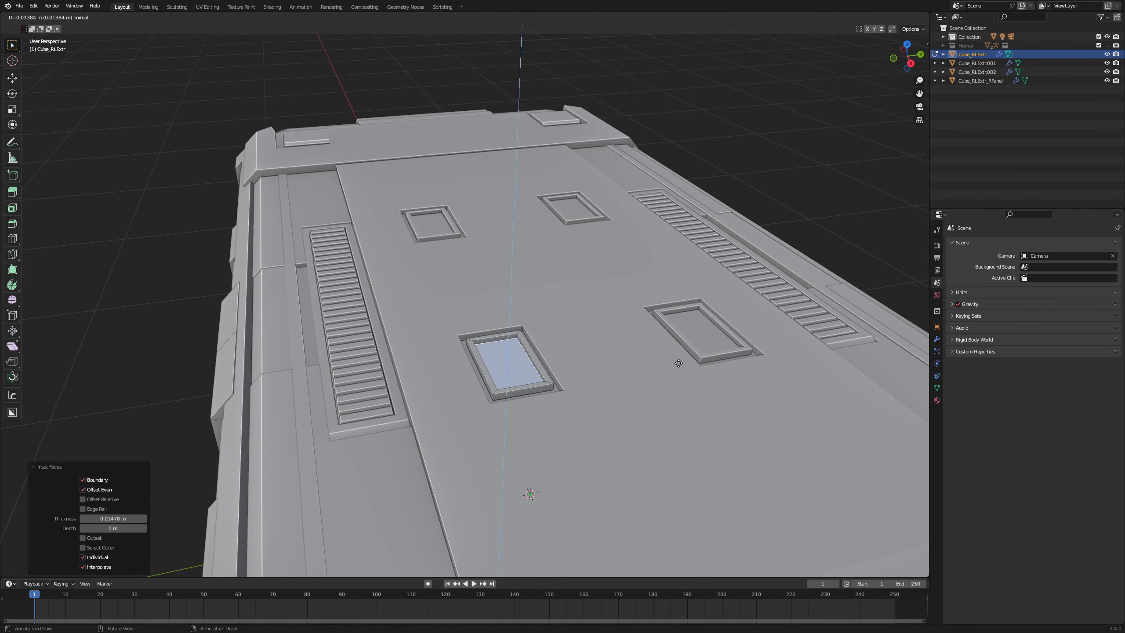
left_click(678, 363)
scroll(667, 371, "down", 8)
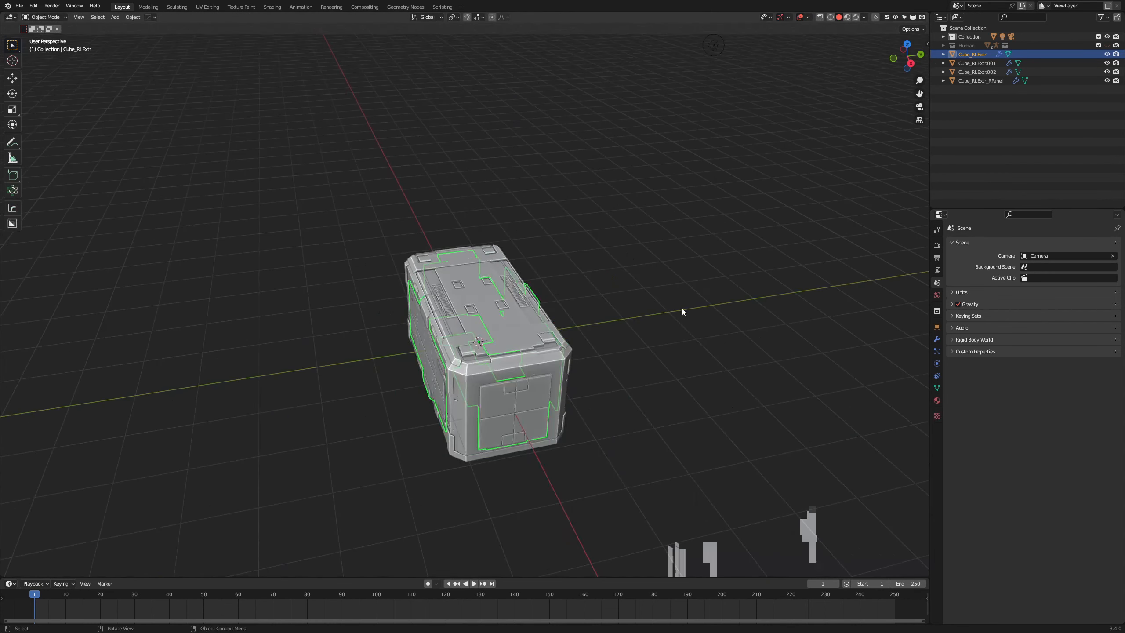
middle_click_drag(682, 311, 640, 372)
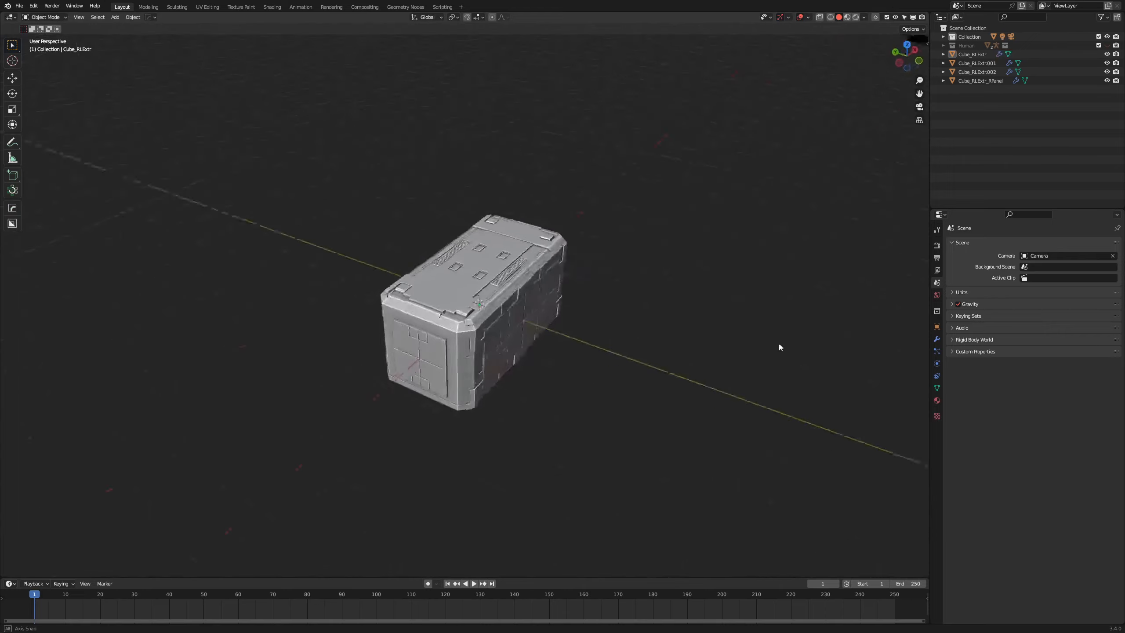
middle_click_drag(726, 375, 540, 288)
Add a centred vertical loop cut through the column of faces beside the side wall's corner on the outer shell.
scroll(611, 345, "up", 5)
scroll(468, 334, "up", 4)
left_click(540, 291)
middle_click_drag(571, 327, 453, 327)
key("Tab")
left_click(348, 326)
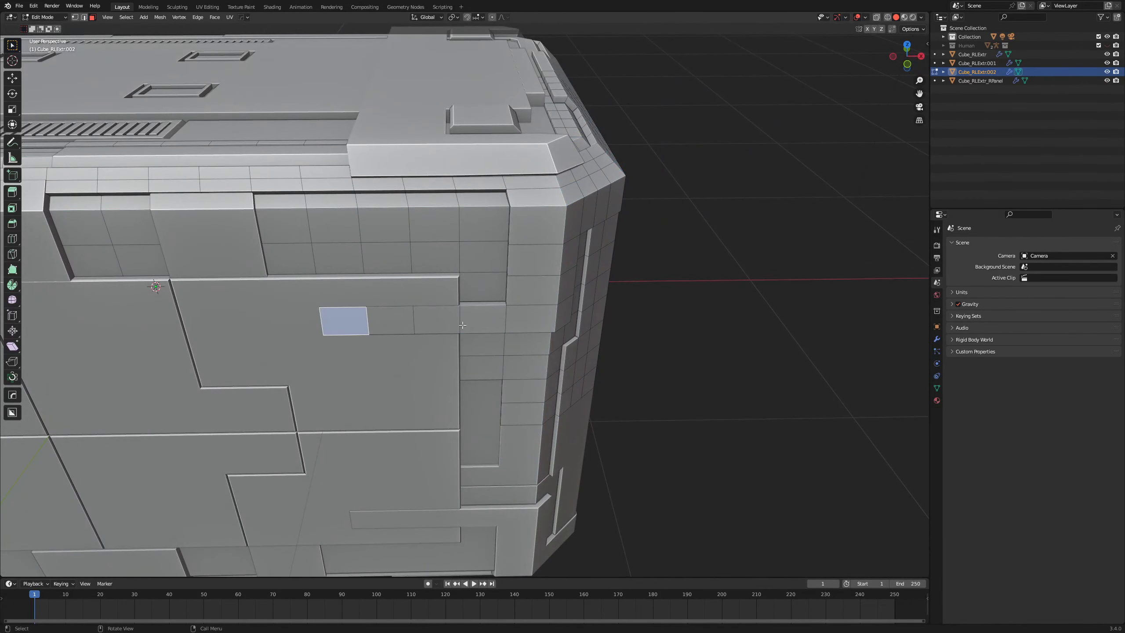
left_click(488, 324, "ctrl")
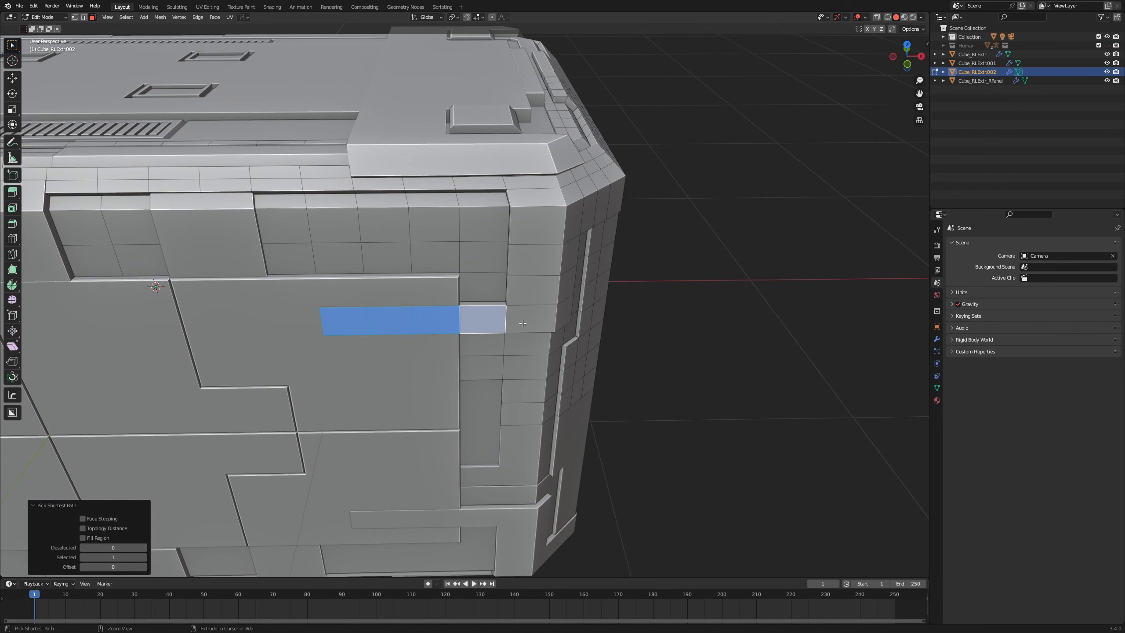
middle_click_drag(522, 323, 499, 318, "shift")
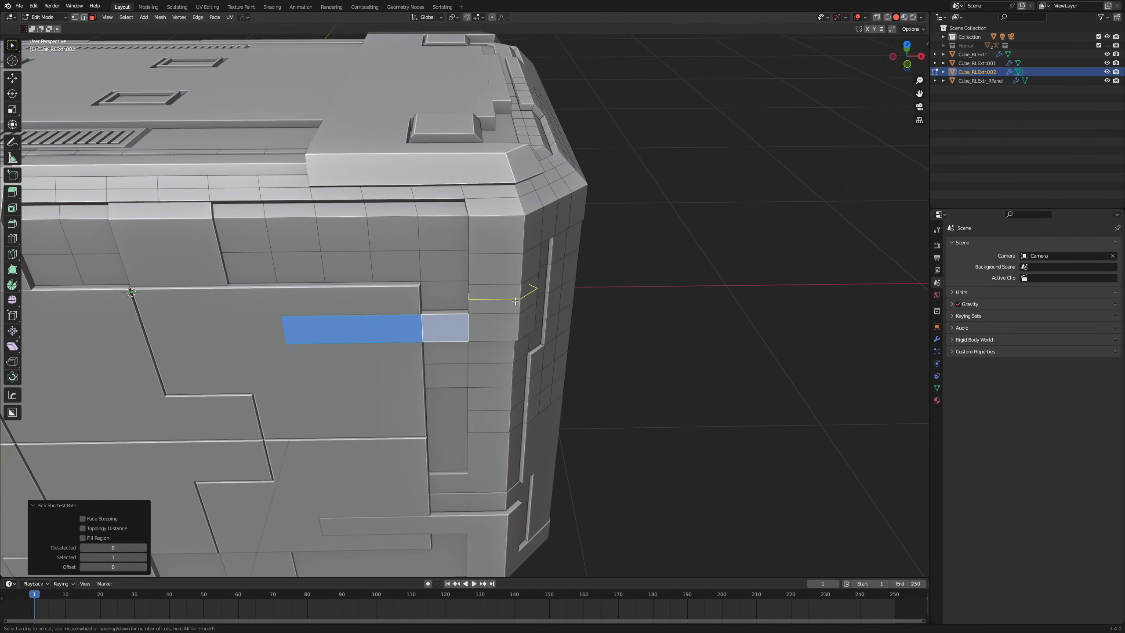
left_click(503, 318)
right_click(475, 325)
key("3")
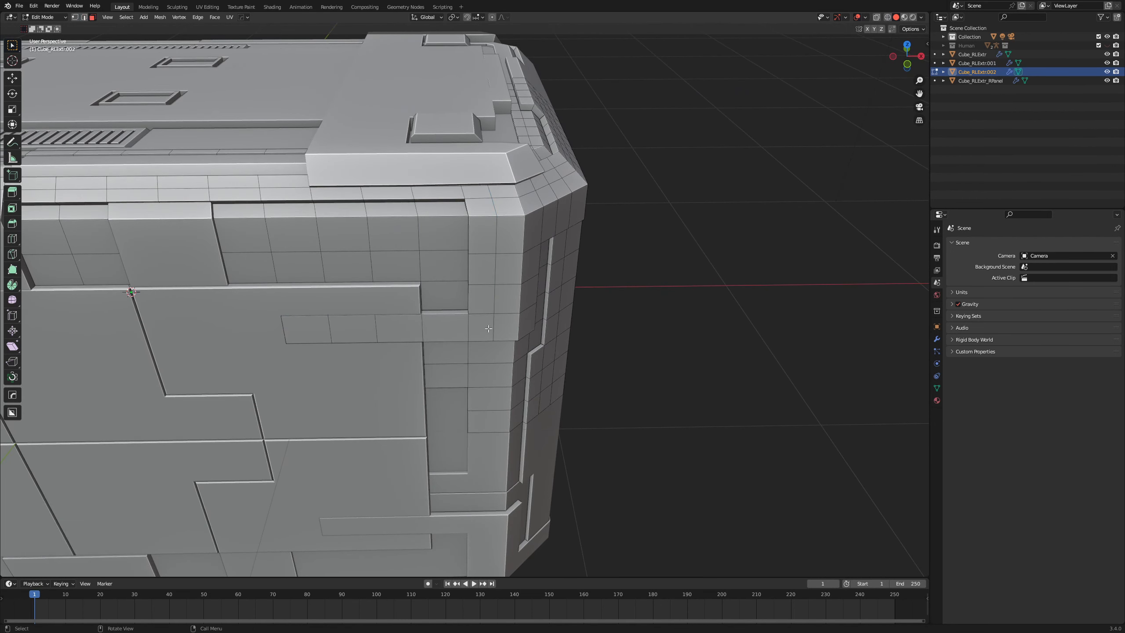
Extrude the horizontal row of faces near the upper corner of the long side wall outward by about 0.015 m.
left_click(346, 332, "ctrl")
middle_click_drag(346, 332, 501, 329)
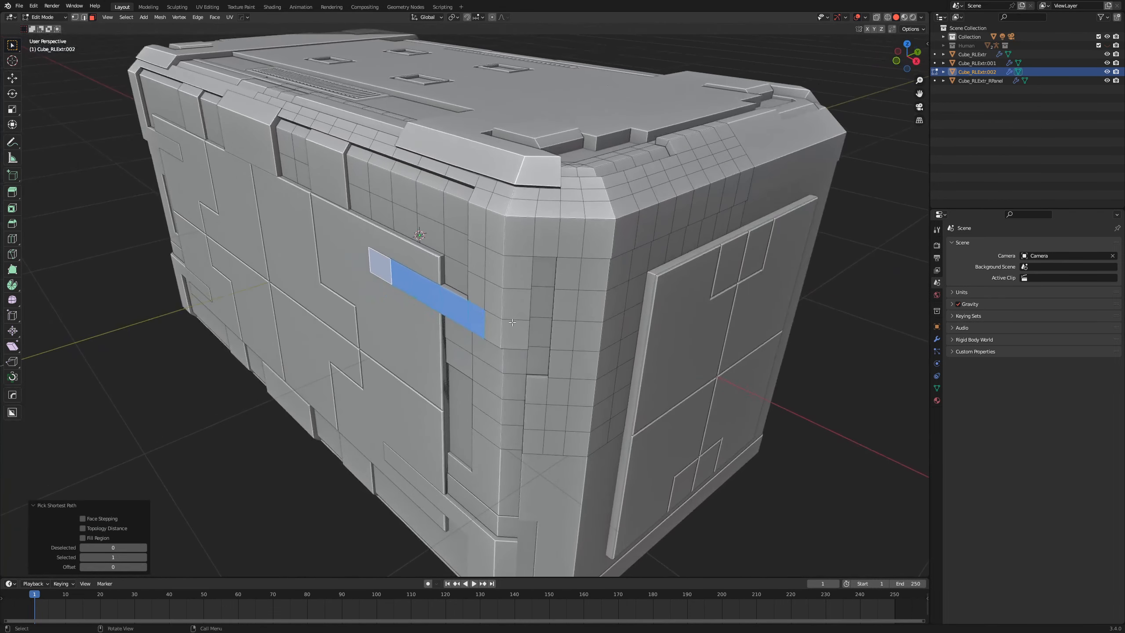
key("e")
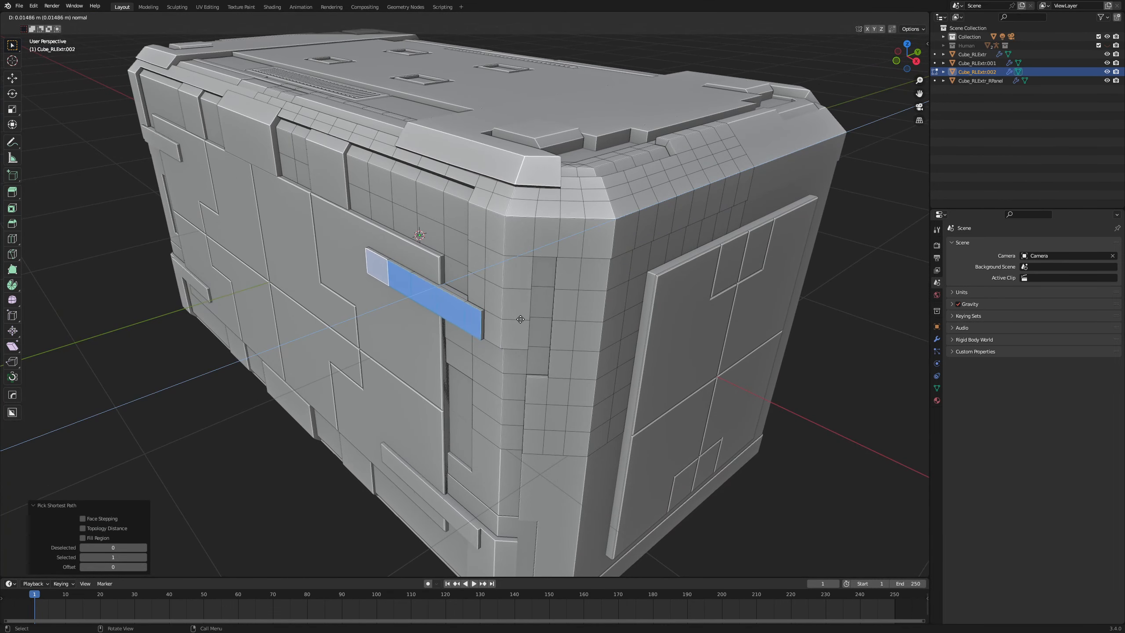
left_click(517, 321)
key("Tab")
scroll(583, 345, "down", 5)
mouse_move(584, 345)
middle_mouse_down()
mouse_move(617, 325)
mouse_move(562, 344)
middle_mouse_up()
scroll(563, 344, "up", 6)
Bevel the outer vertical edge at the corner-side end of the raised side strip.
key("Tab")
left_click(498, 336)
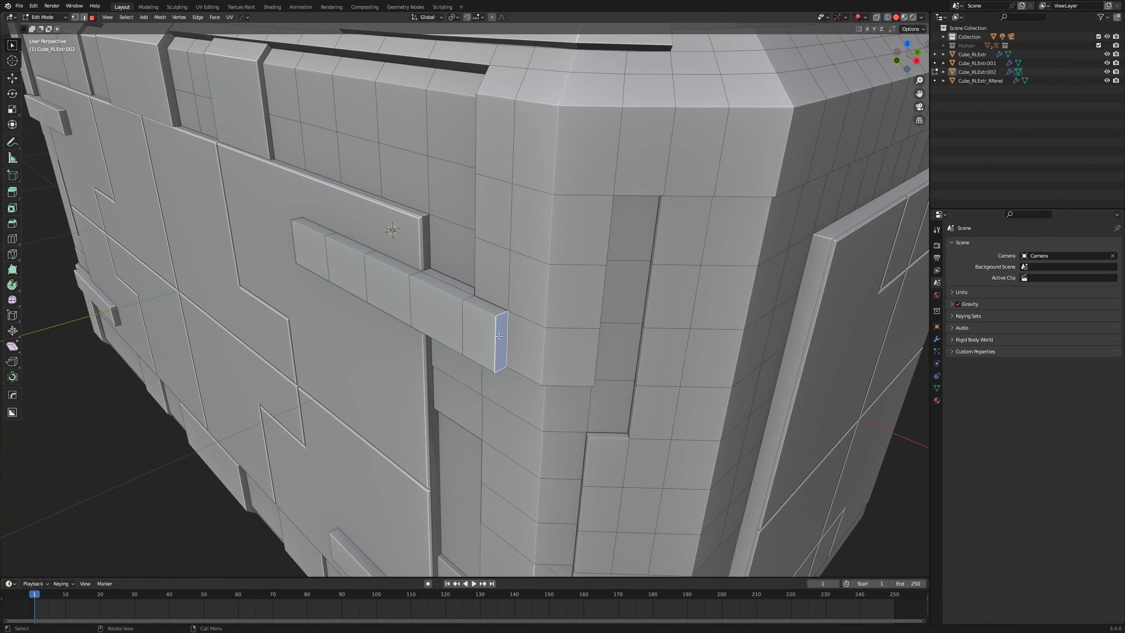
key("2")
key("ctrl+b")
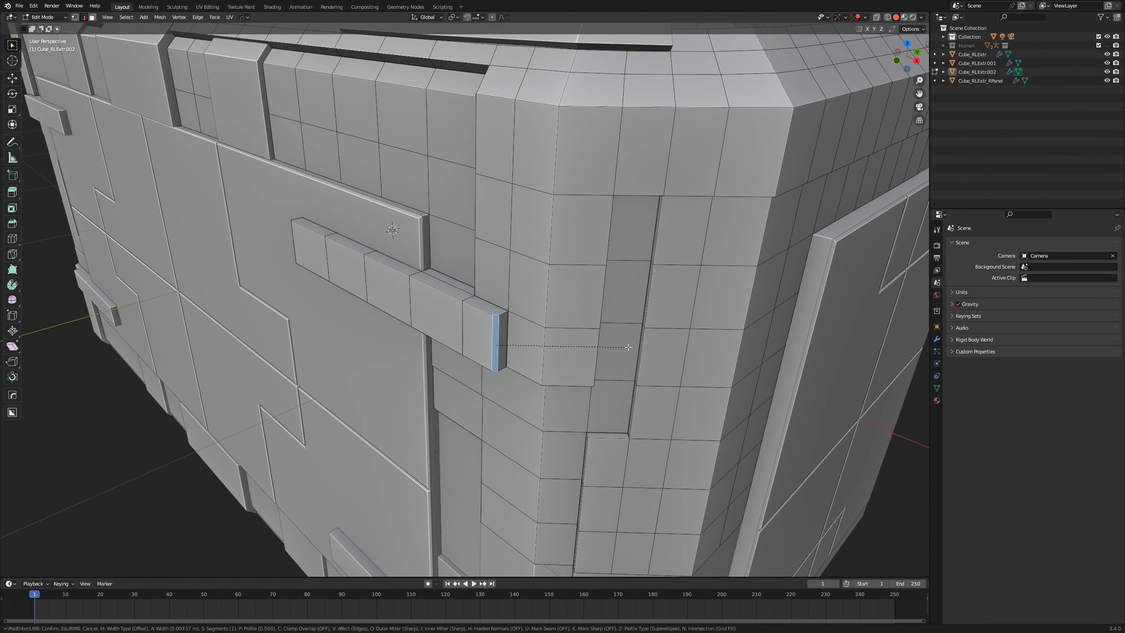
left_click(620, 351)
key("Tab")
scroll(616, 352, "down", 6)
middle_click_drag(616, 353, 698, 358)
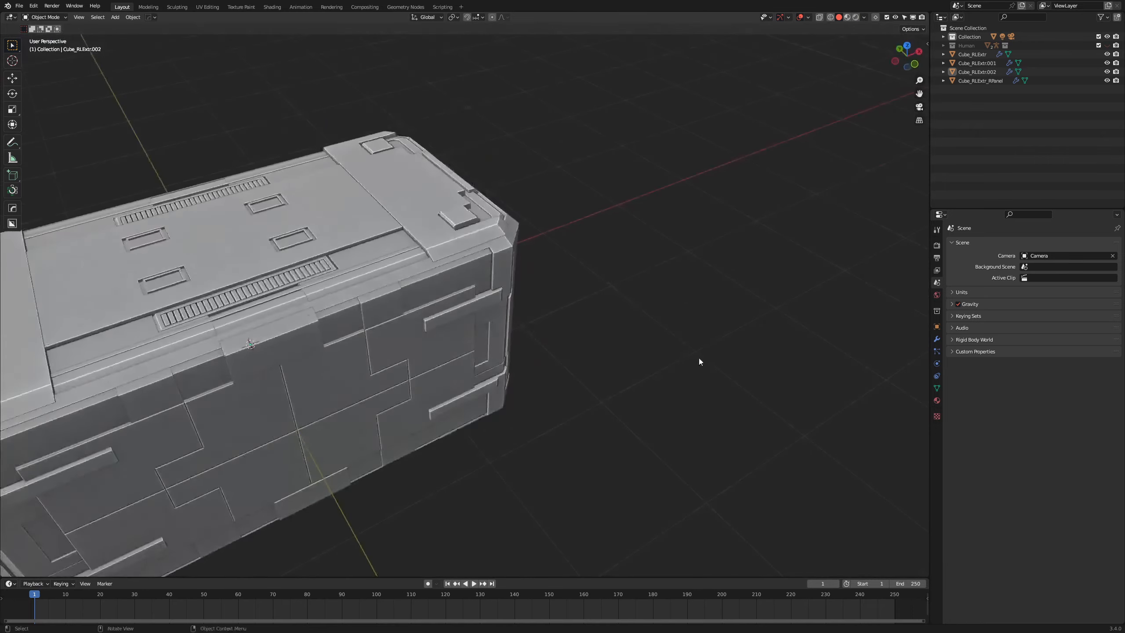
Bevel the outer vertical edge at the opposite end of the raised side strip.
scroll(699, 358, "up", 4)
key("Tab")
middle_click_drag(452, 339, 440, 315)
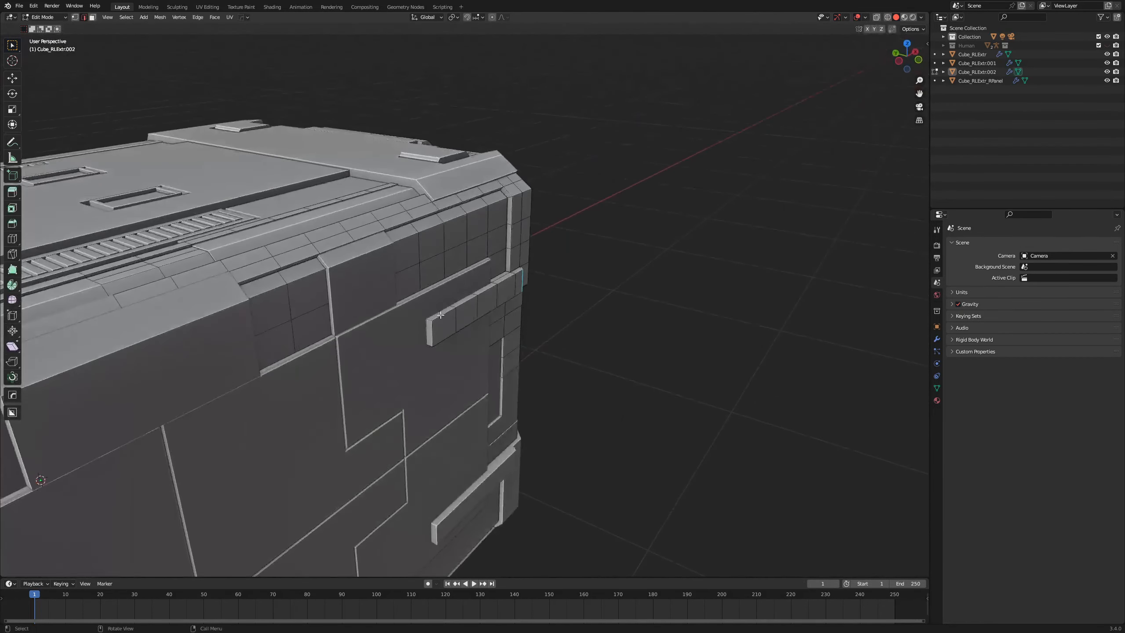
key("ctrl+b")
left_click(605, 331)
key("Tab")
scroll(646, 336, "down", 5)
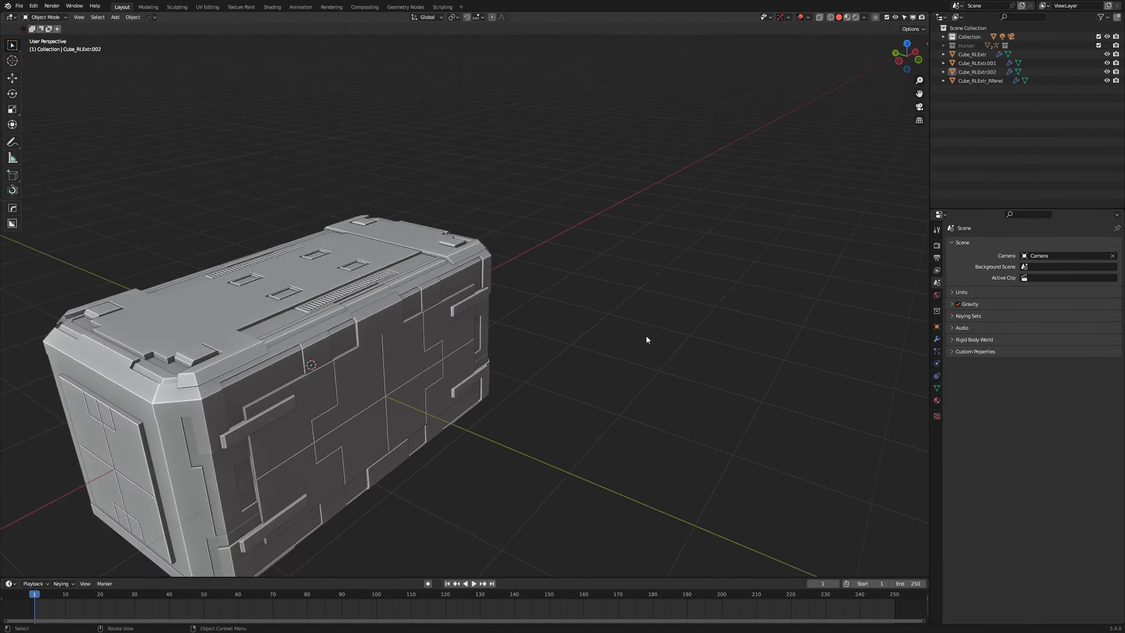
Duplicate the recess floor face beside the corner block on top and raise the copy about 0.013 m along Z.
middle_click_drag(645, 335, 529, 403)
scroll(499, 290, "up", 8)
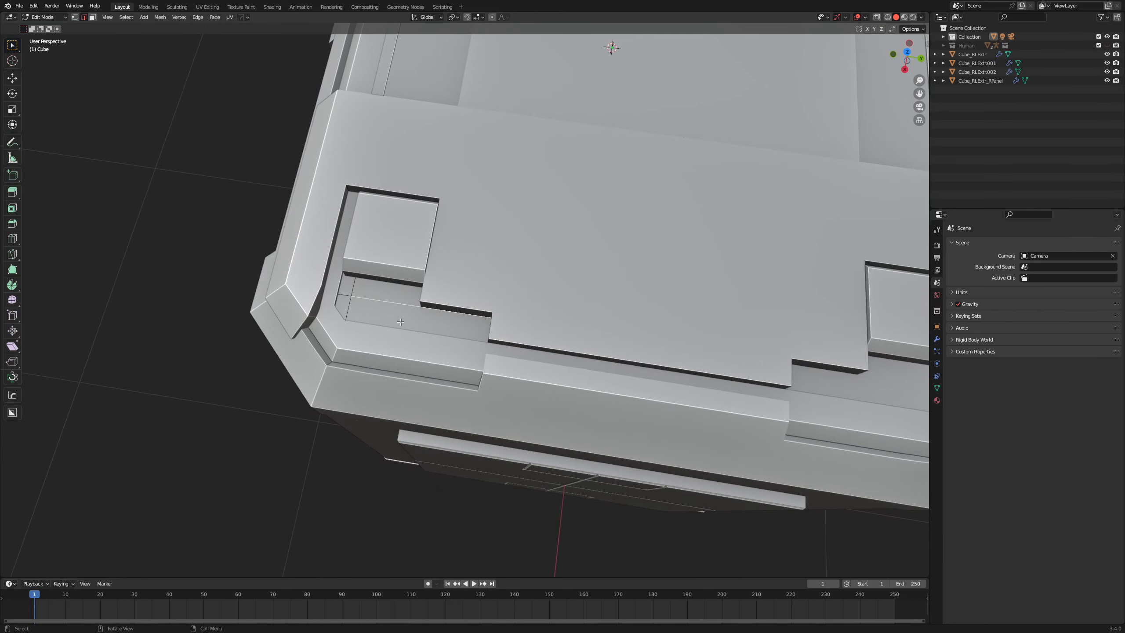
middle_click_drag(400, 322, 645, 352)
left_click(433, 345)
key("g")
key("z")
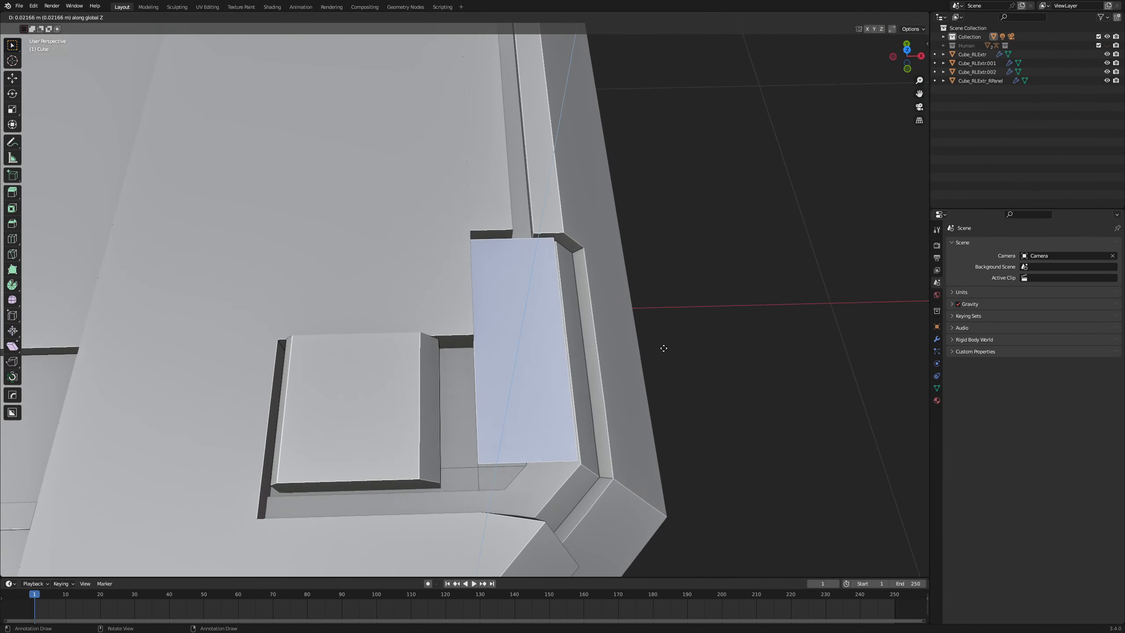
left_click(664, 352)
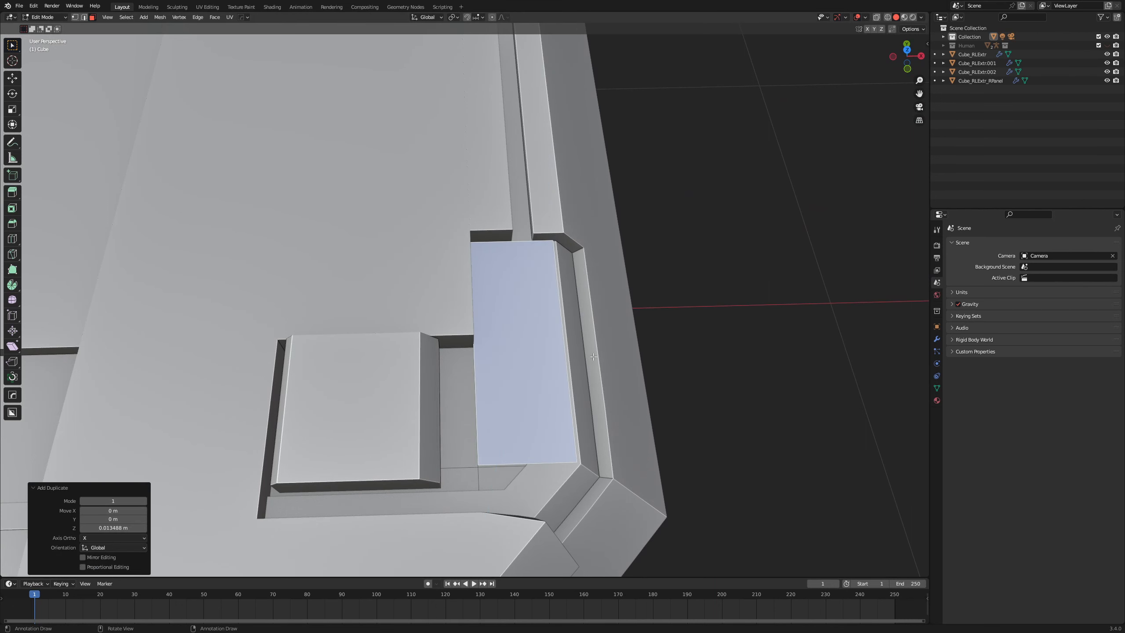
Narrow the duplicated face by moving its outer long edge about -0.073 m and its inner long edge about 0.003 m along X.
key("2")
left_click(570, 347)
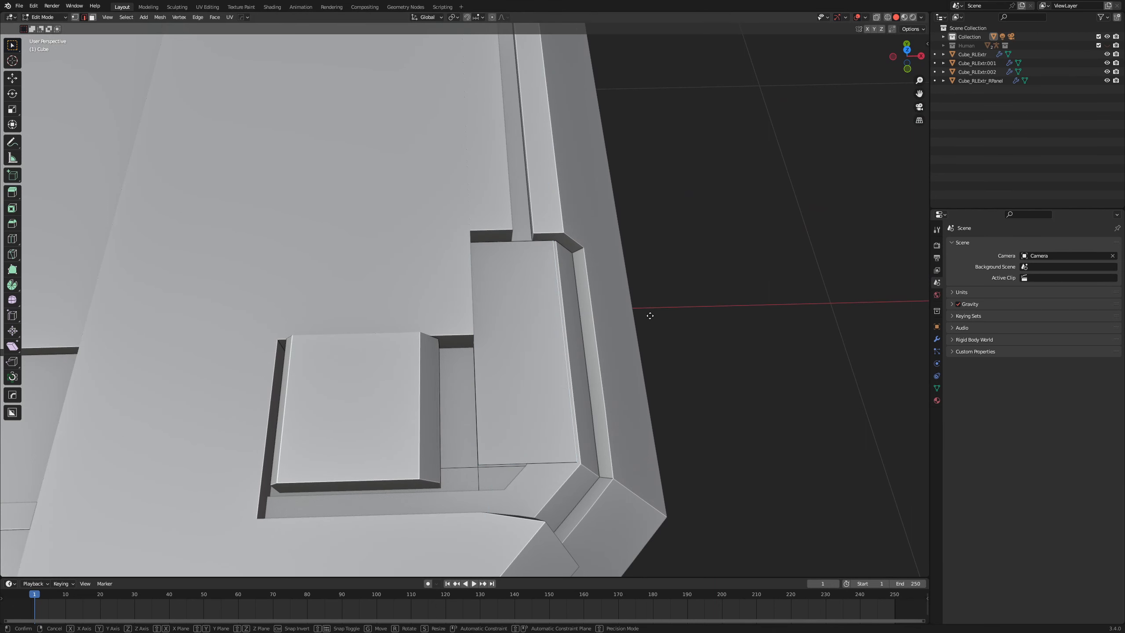
key("g")
key("x")
left_click(603, 333)
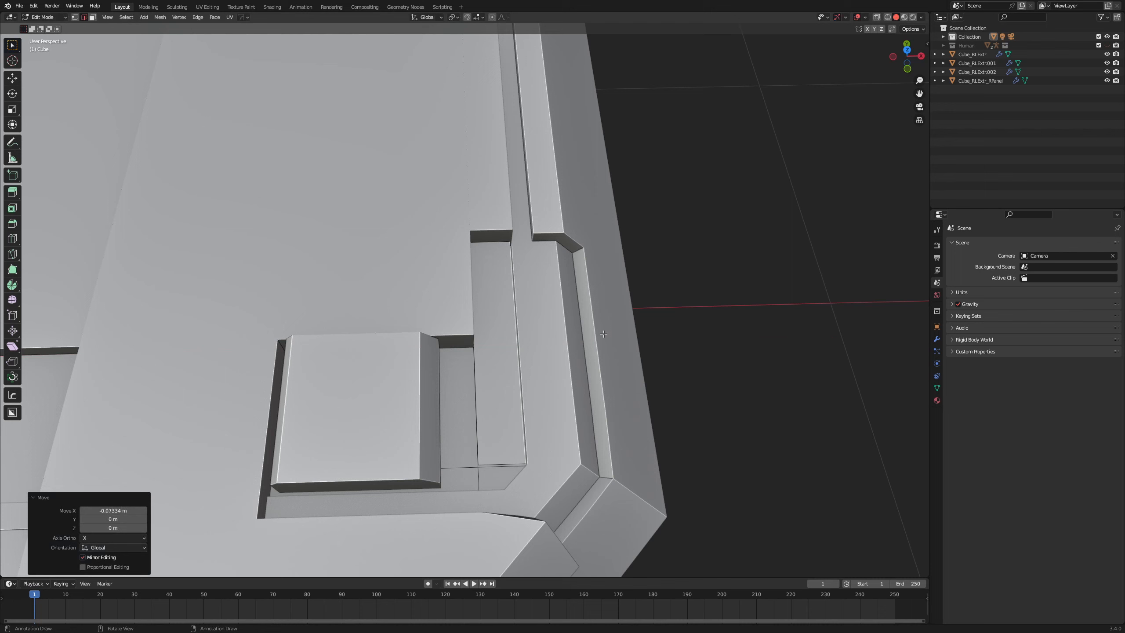
left_click(478, 403)
key("g")
key("x")
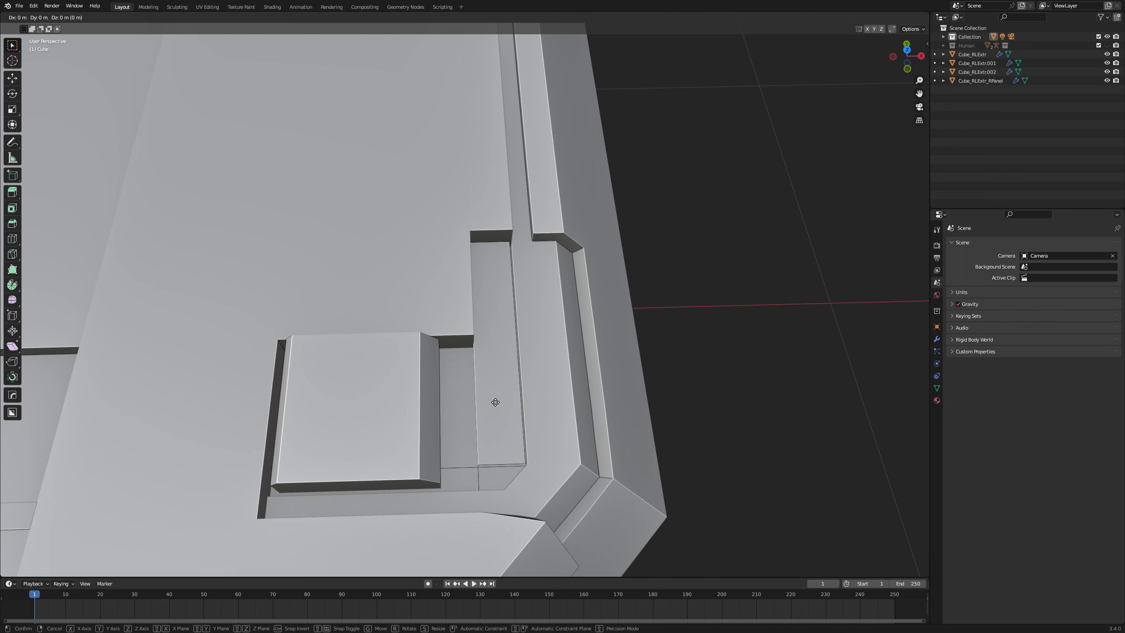
left_click(495, 403)
Shorten the duplicated face along Y by moving its far end edge about -0.003 m and its corner-side end edge about 0.188 m.
middle_click_drag(496, 403, 522, 336)
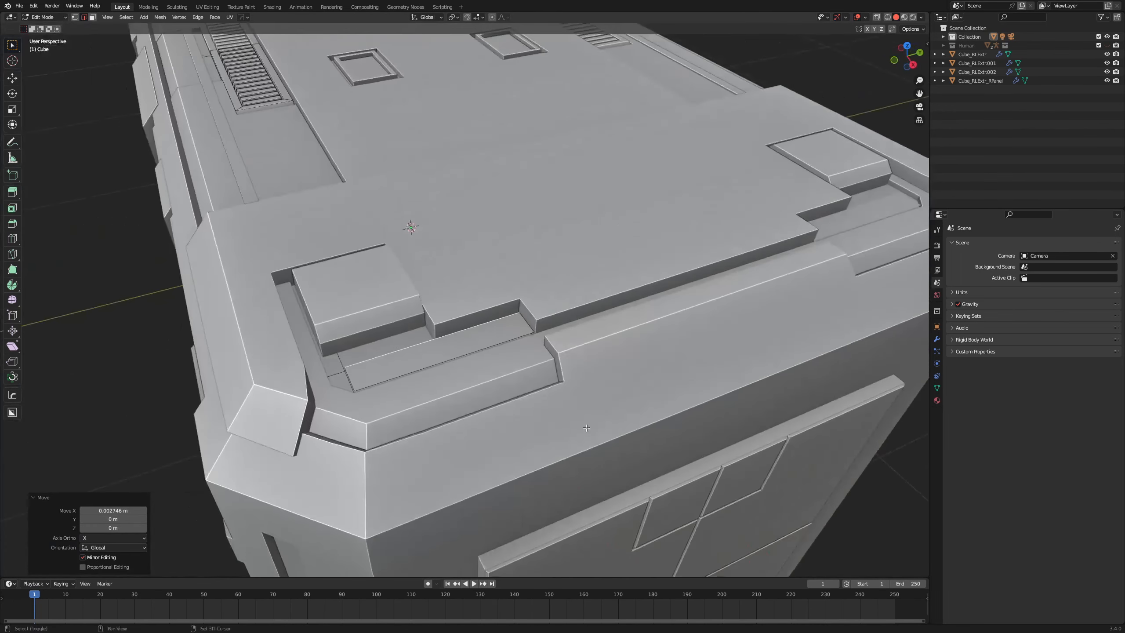
scroll(553, 336, "up", 4)
left_click(576, 335)
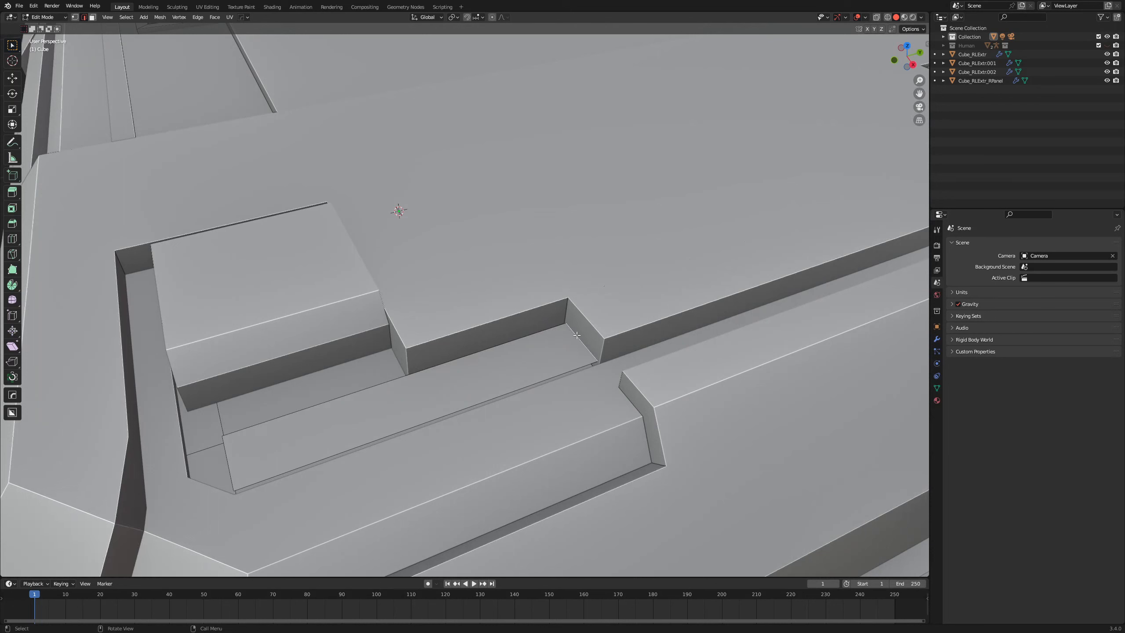
key("g")
key("y")
left_click(632, 344)
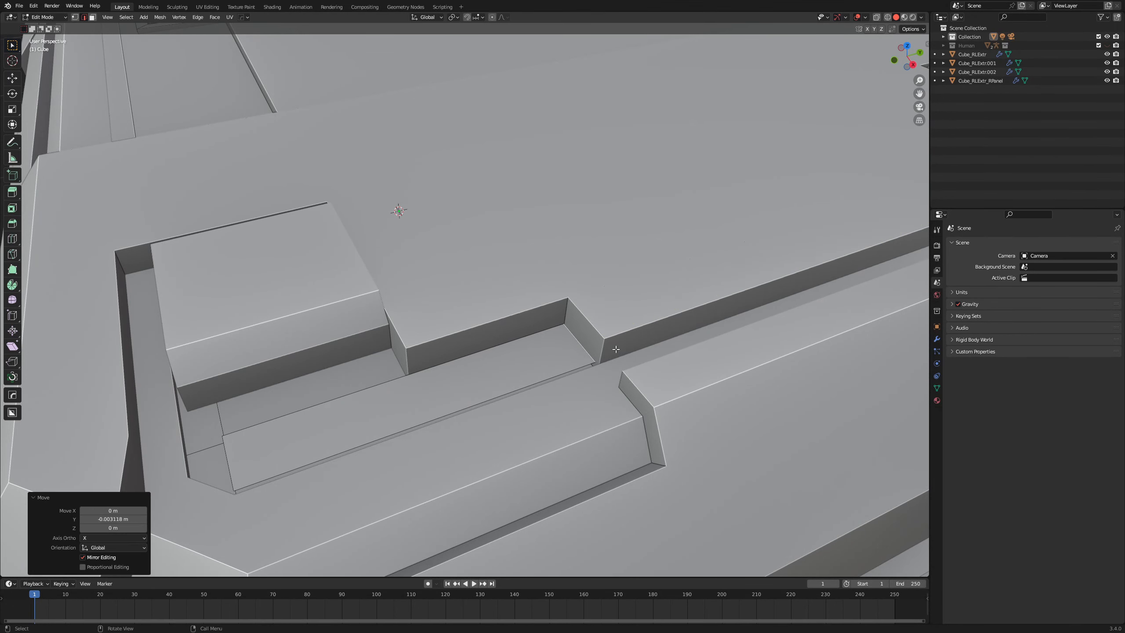
left_click(247, 456)
key("g")
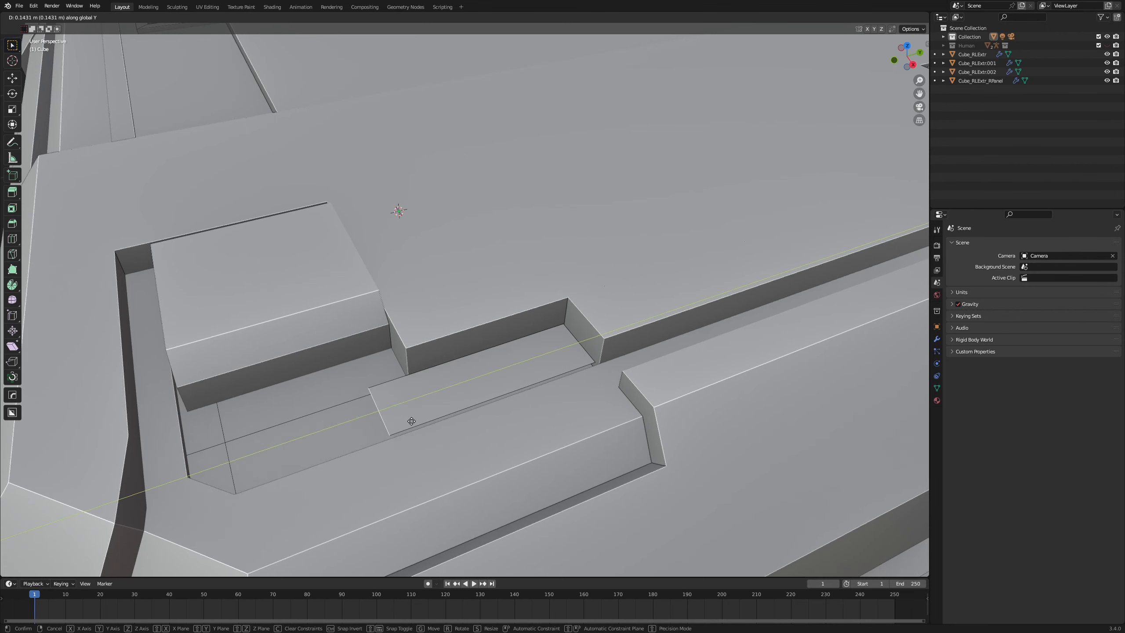
left_click(460, 422)
Lower the shortened face about 0.014 m along Z and extrude it up by about 0.039 m into a block.
mouse_move(460, 422)
middle_mouse_down()
mouse_move(447, 412)
mouse_move(439, 432)
mouse_move(465, 384)
mouse_move(469, 403)
middle_mouse_up()
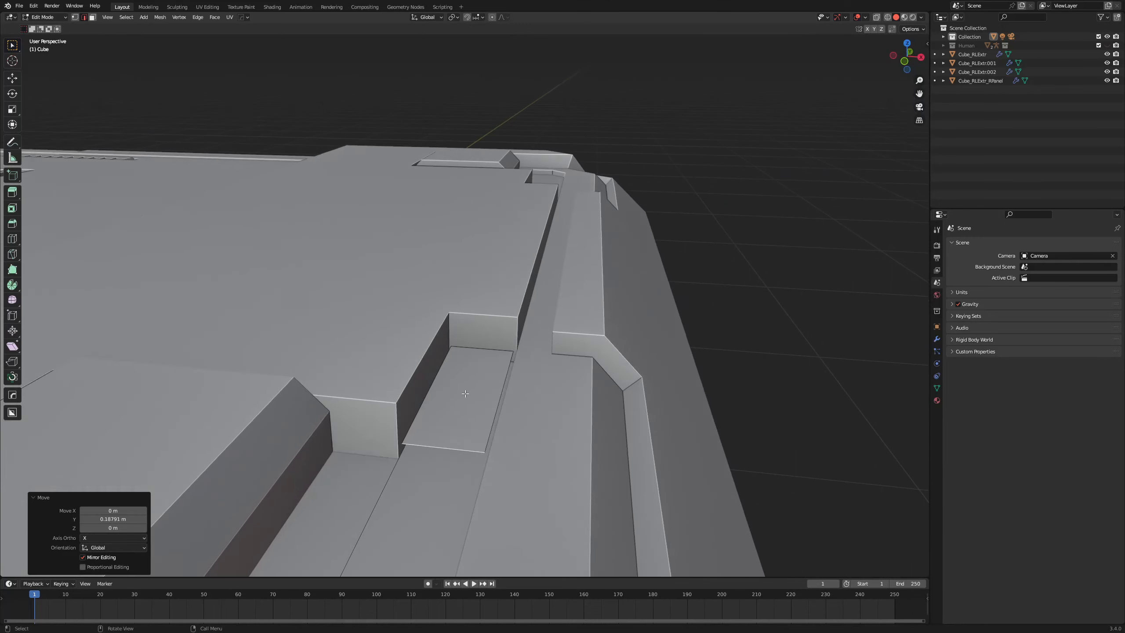
key("3")
left_click(473, 405)
key("g")
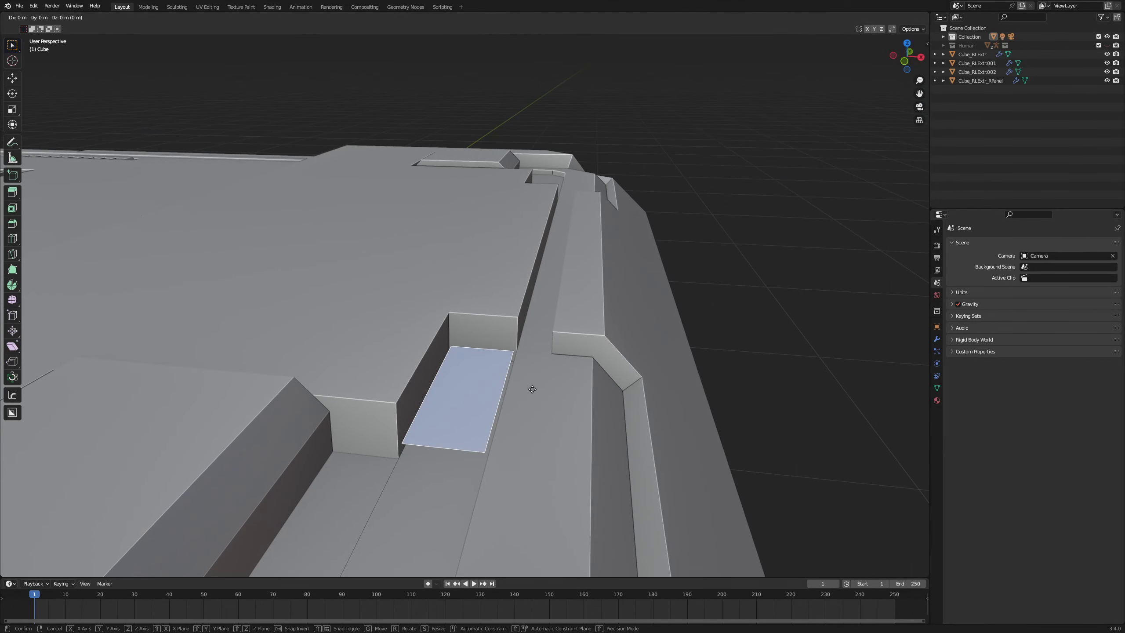
key("z")
left_click(540, 403)
key("e")
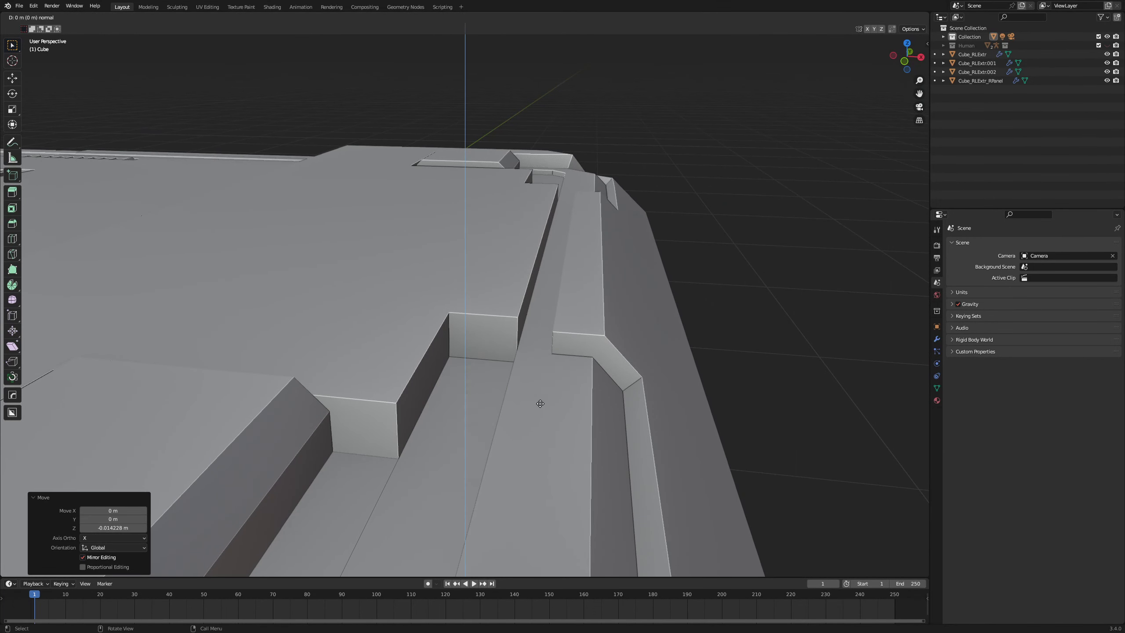
left_click(571, 365)
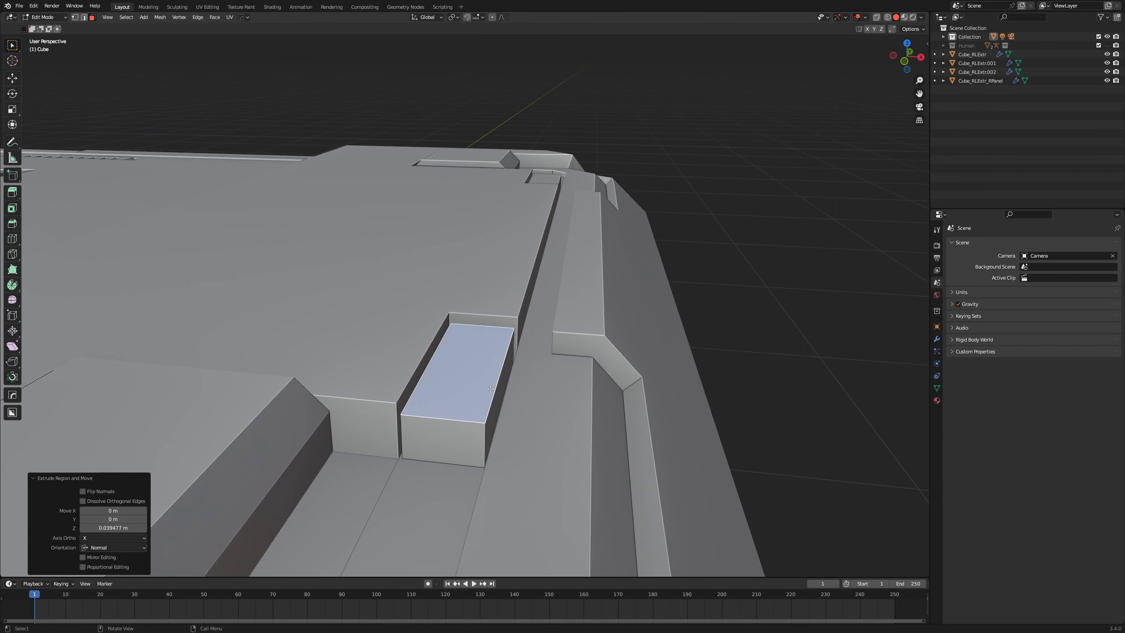
Bevel the top of the small recess block and return to Object Mode with nothing selected.
left_click(462, 379, "shift")
key("ctrl+b")
left_click(614, 346)
key("Tab")
scroll(646, 375, "down", 10)
left_click(650, 375)
Examine the detailed box from all sides, checking the top inserts, side strips and corner details.
middle_click_drag(650, 375, 618, 442)
scroll(637, 413, "down", 2)
scroll(709, 393, "up", 3)
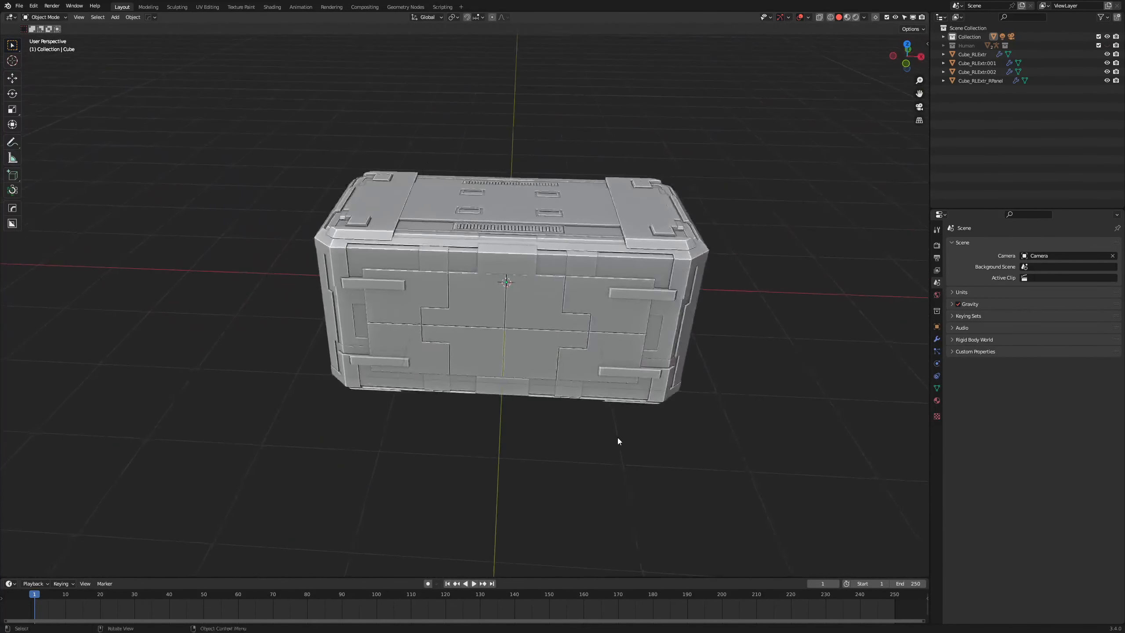
middle_click_drag(693, 454, 616, 460)
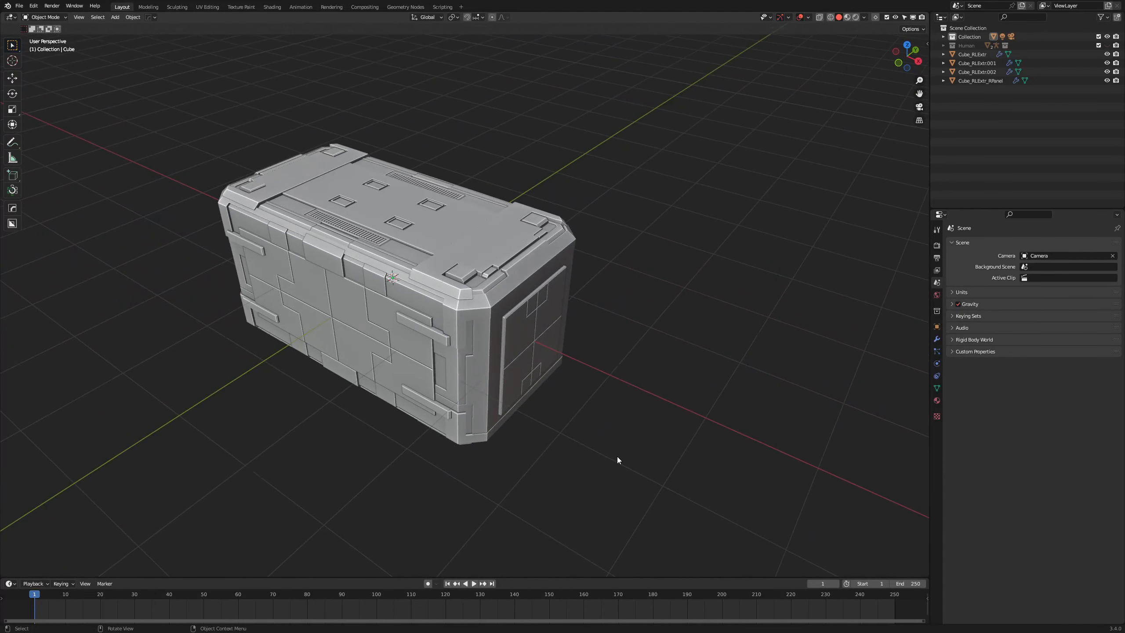
scroll(617, 457, "up", 2)
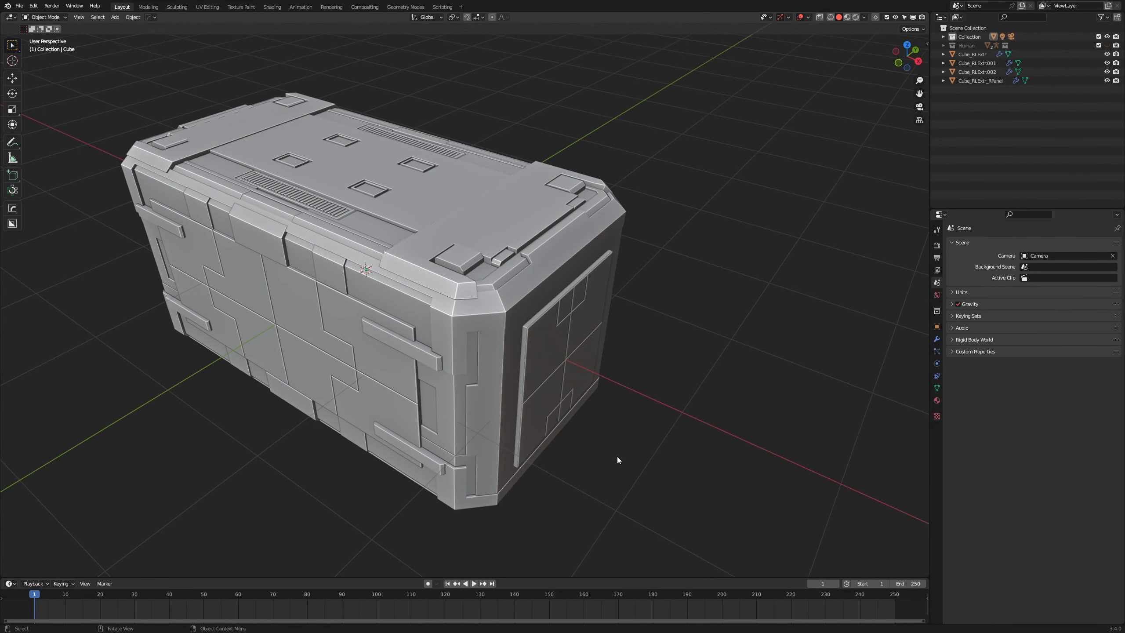
scroll(616, 456, "down", 1)
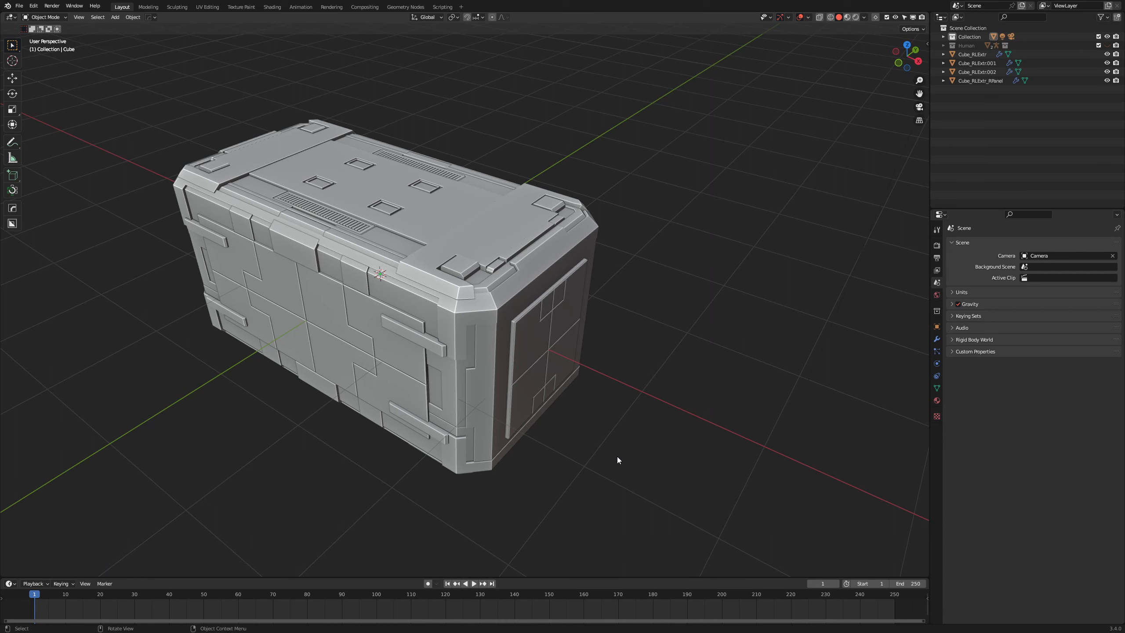
middle_click_drag(624, 442, 544, 371)
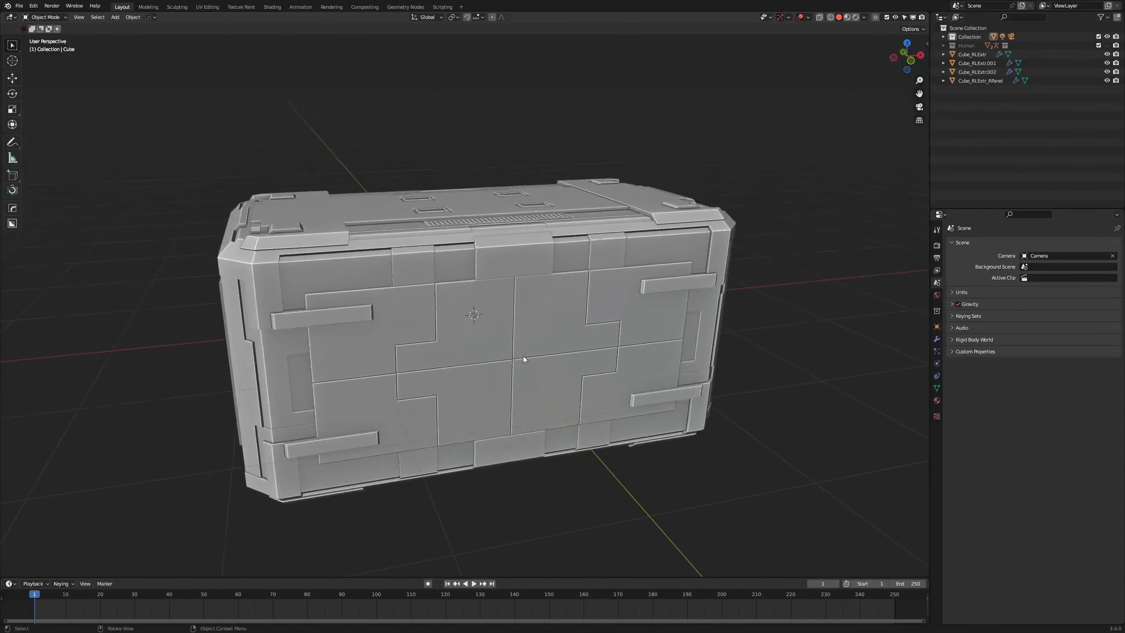
middle_click_drag(343, 312, 748, 340)
middle_click_drag(682, 368, 487, 365)
middle_click_drag(504, 365, 611, 405)
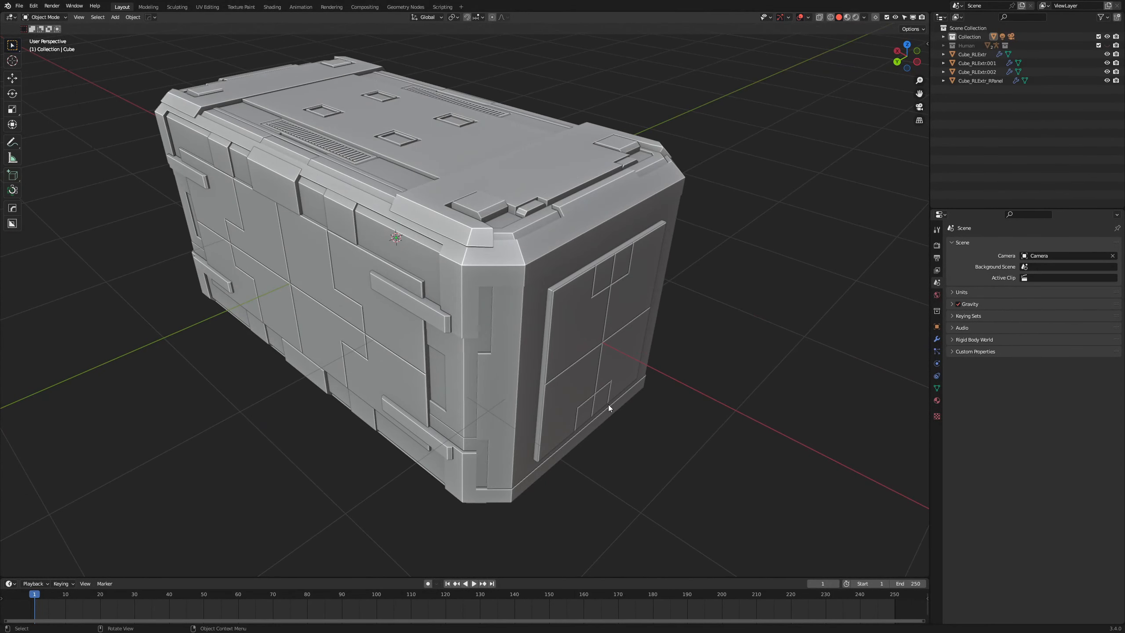
middle_click_drag(476, 394, 633, 421)
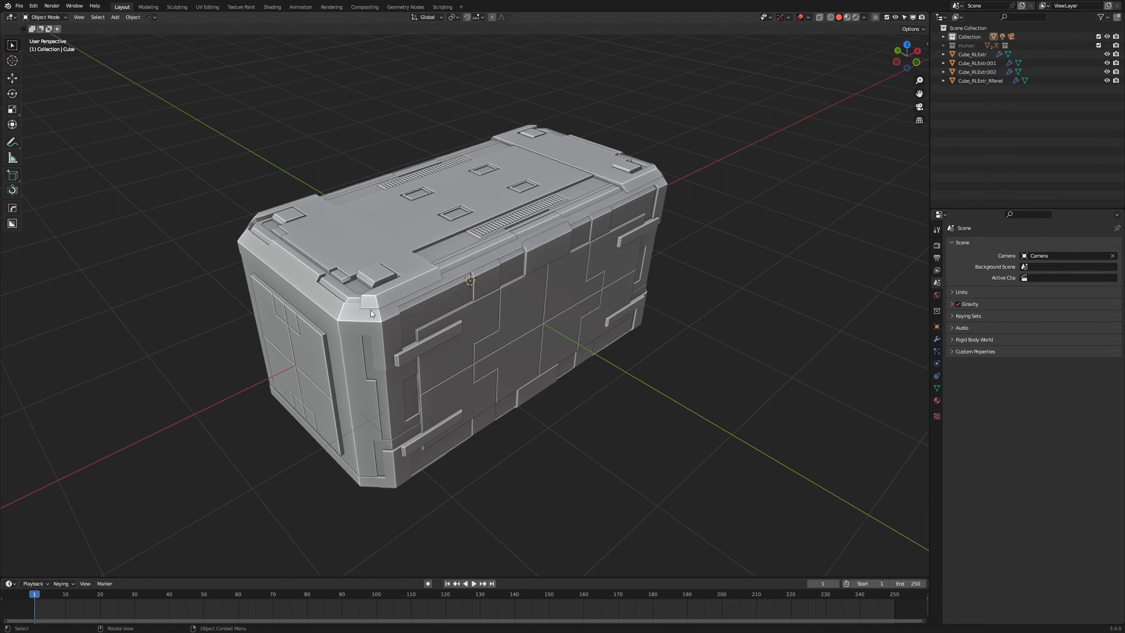
middle_click_drag(572, 343, 517, 384)
scroll(516, 378, "up", 2)
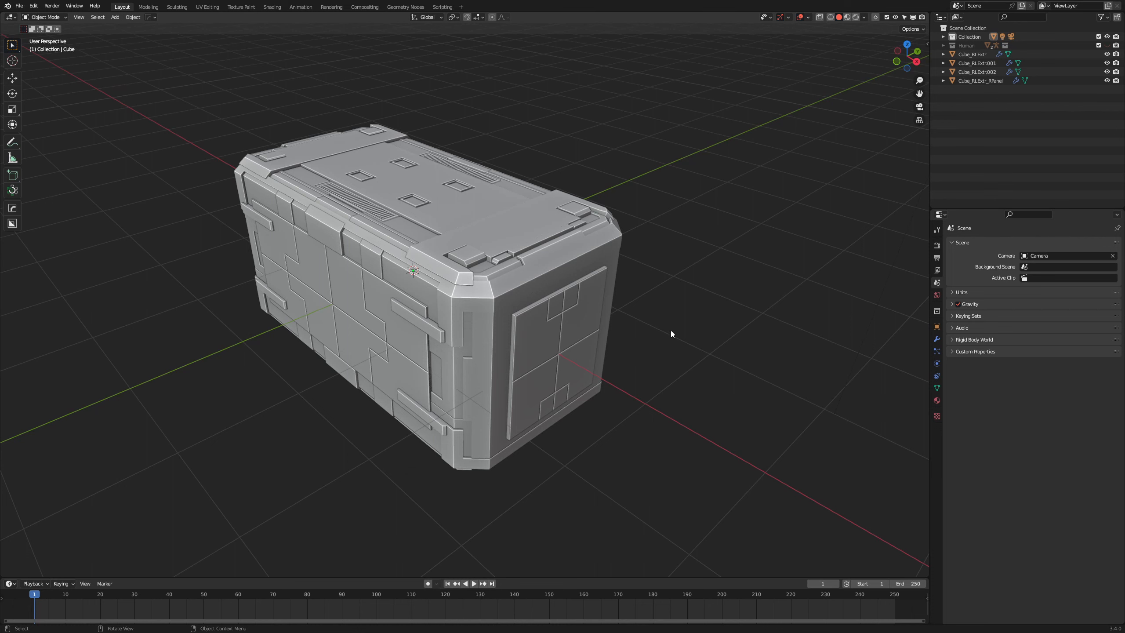
middle_click_drag(703, 334, 603, 341)
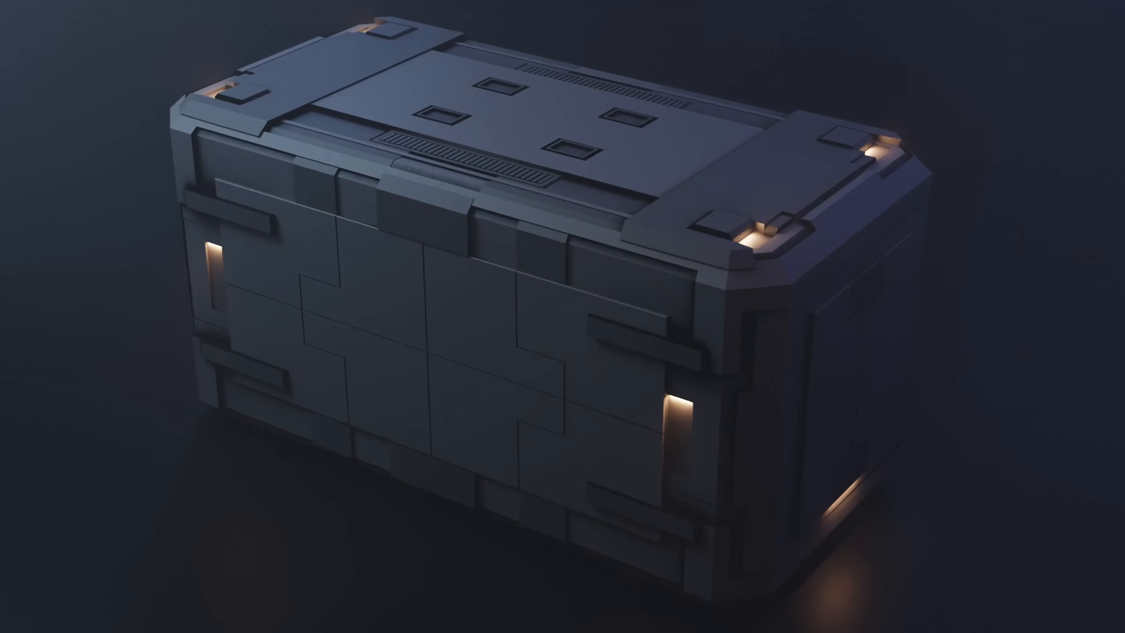